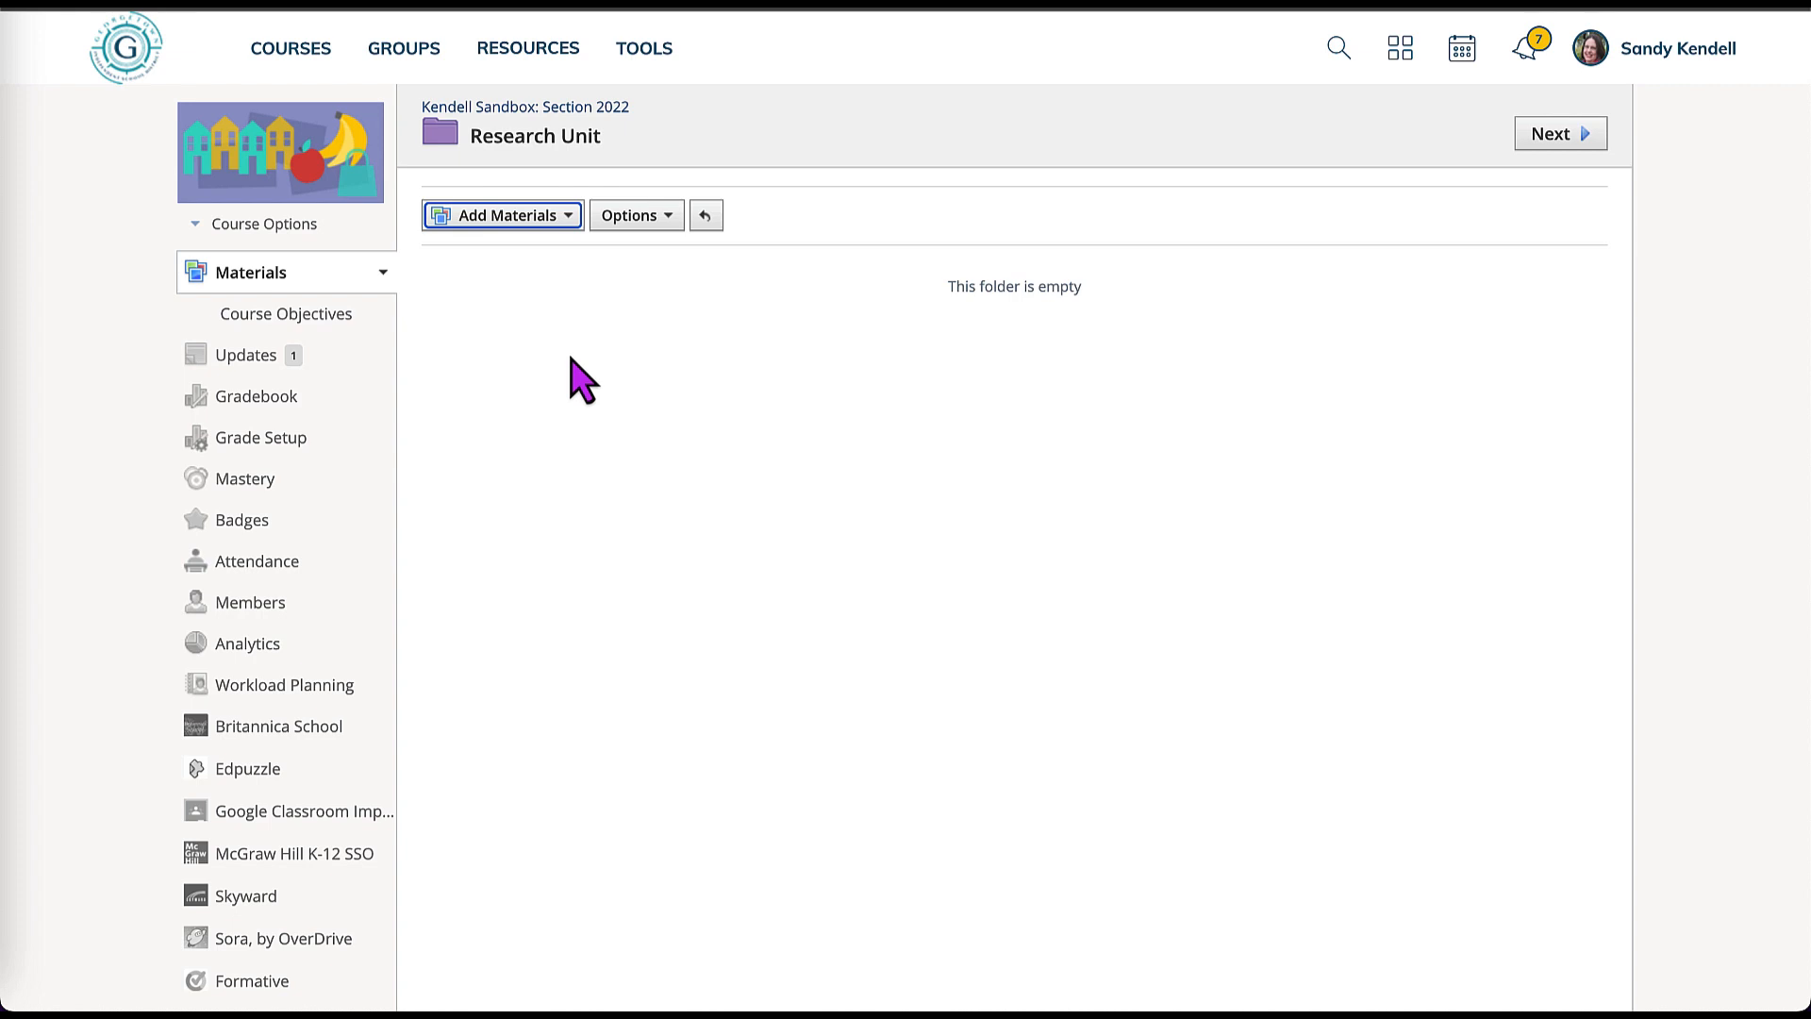
- Add a page titled "MLA Works Cited Resources" to the Research Unit folder
click(560, 225)
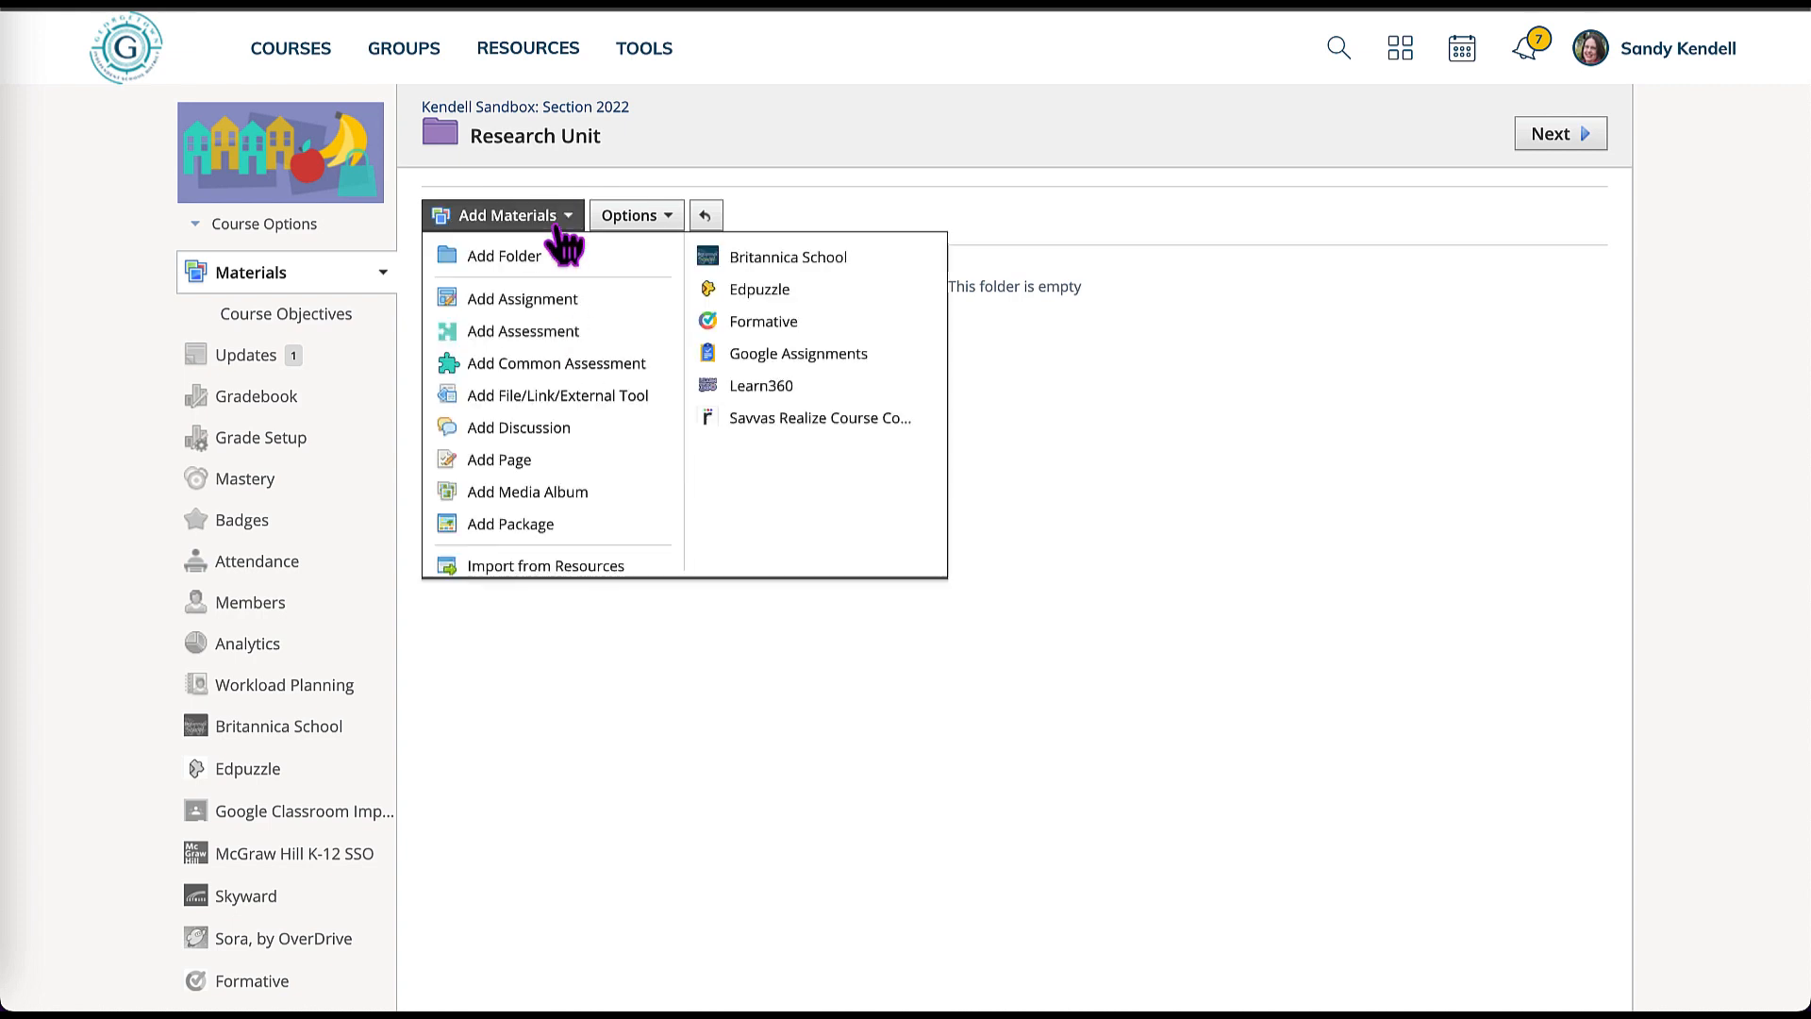
click(509, 461)
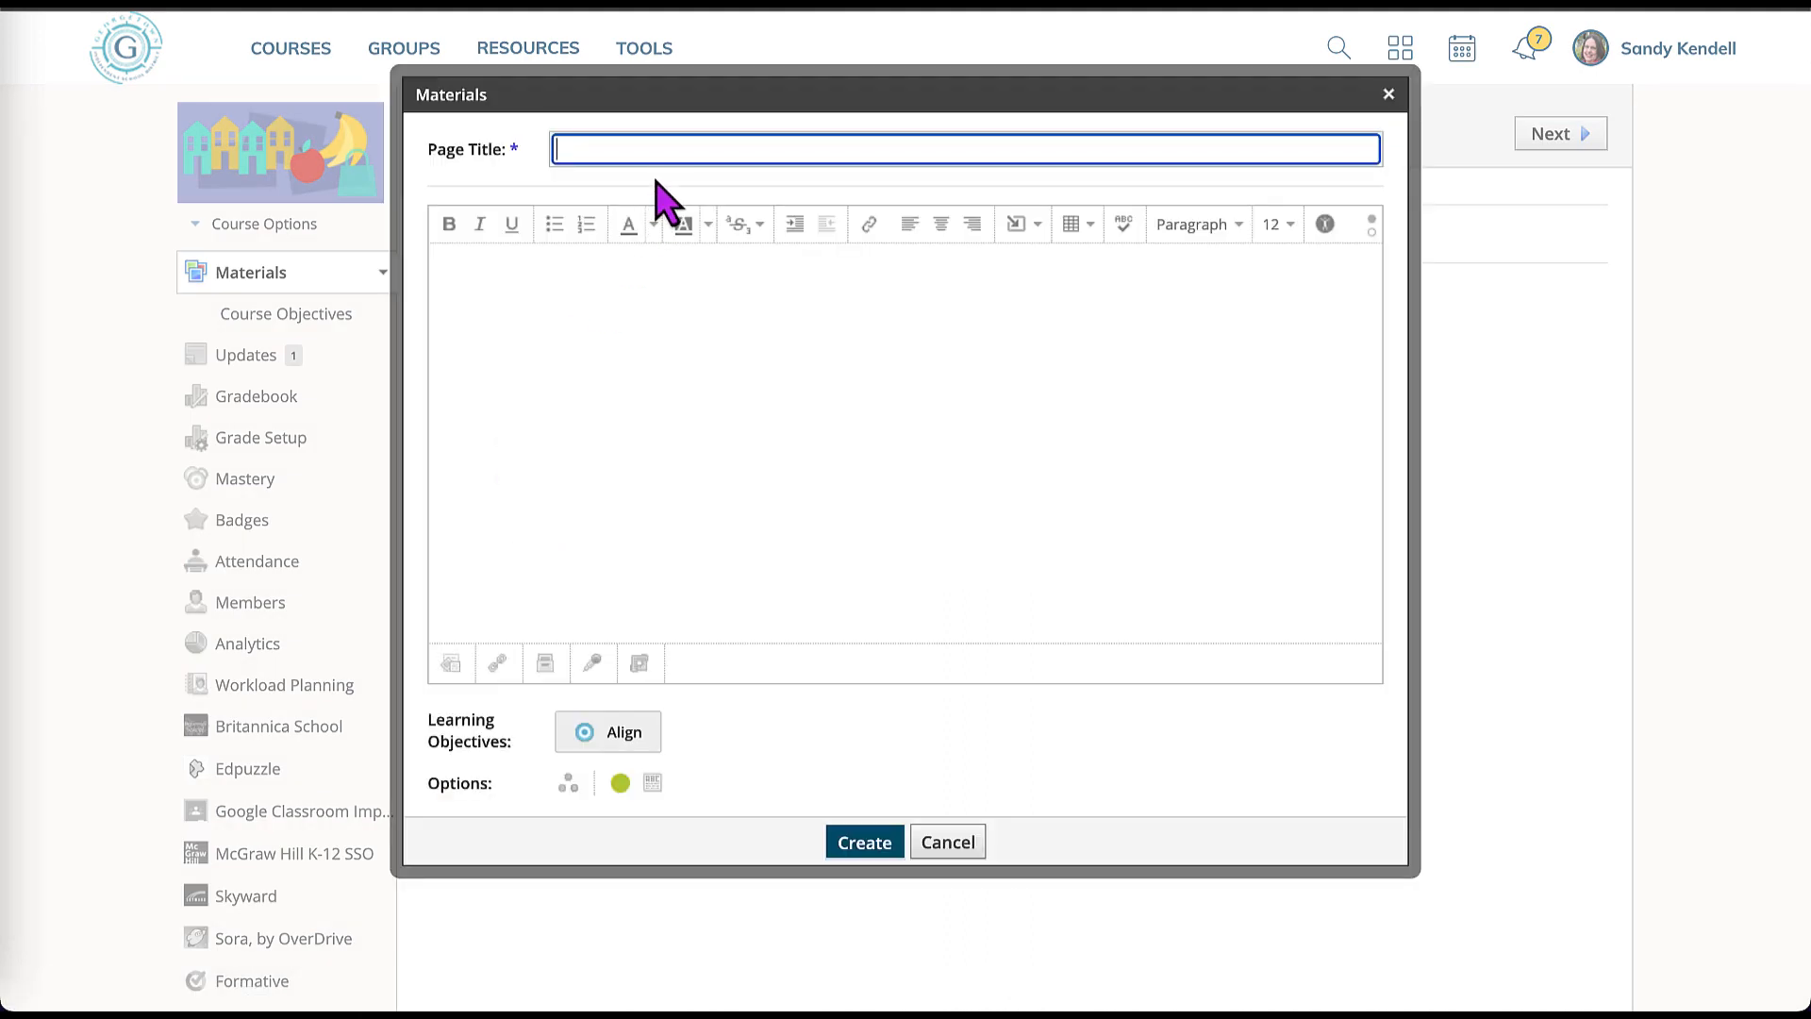
text(MLA Works Cited Resources)
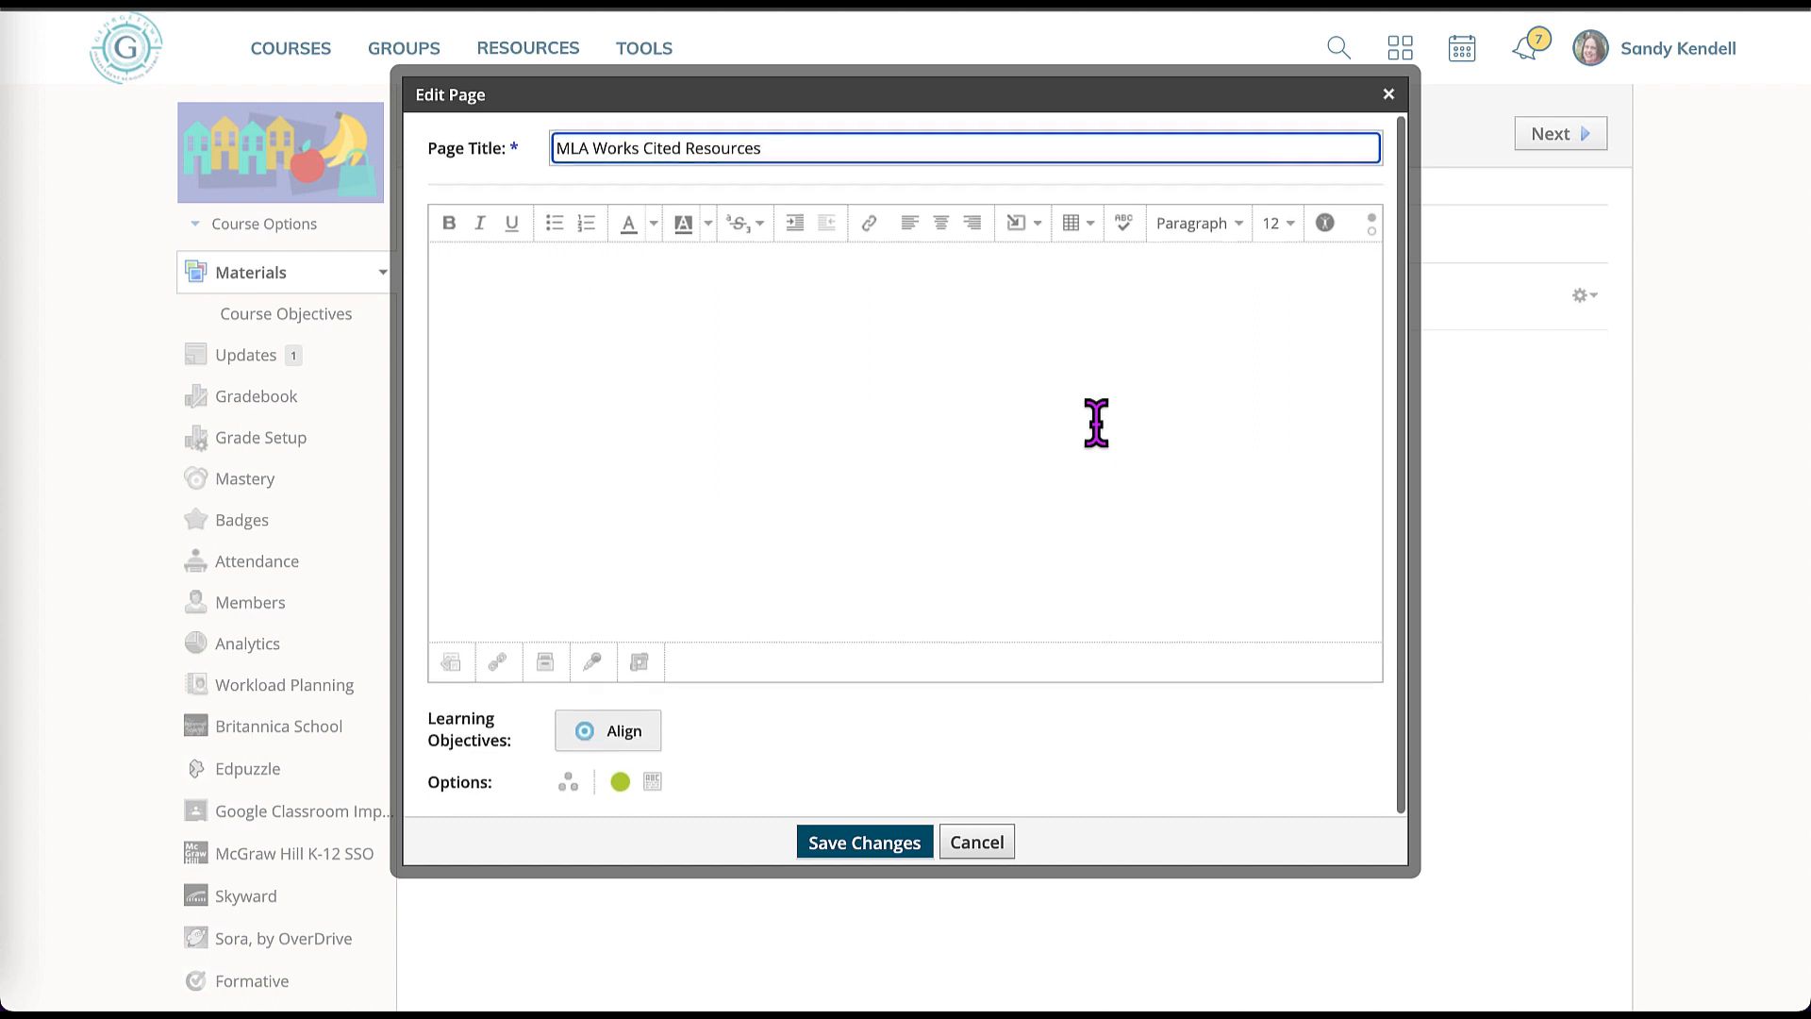
- Write two size 16 introductory paragraphs in the page body on why to study MLA Works Cited format and check online citation generators
click(1032, 355)
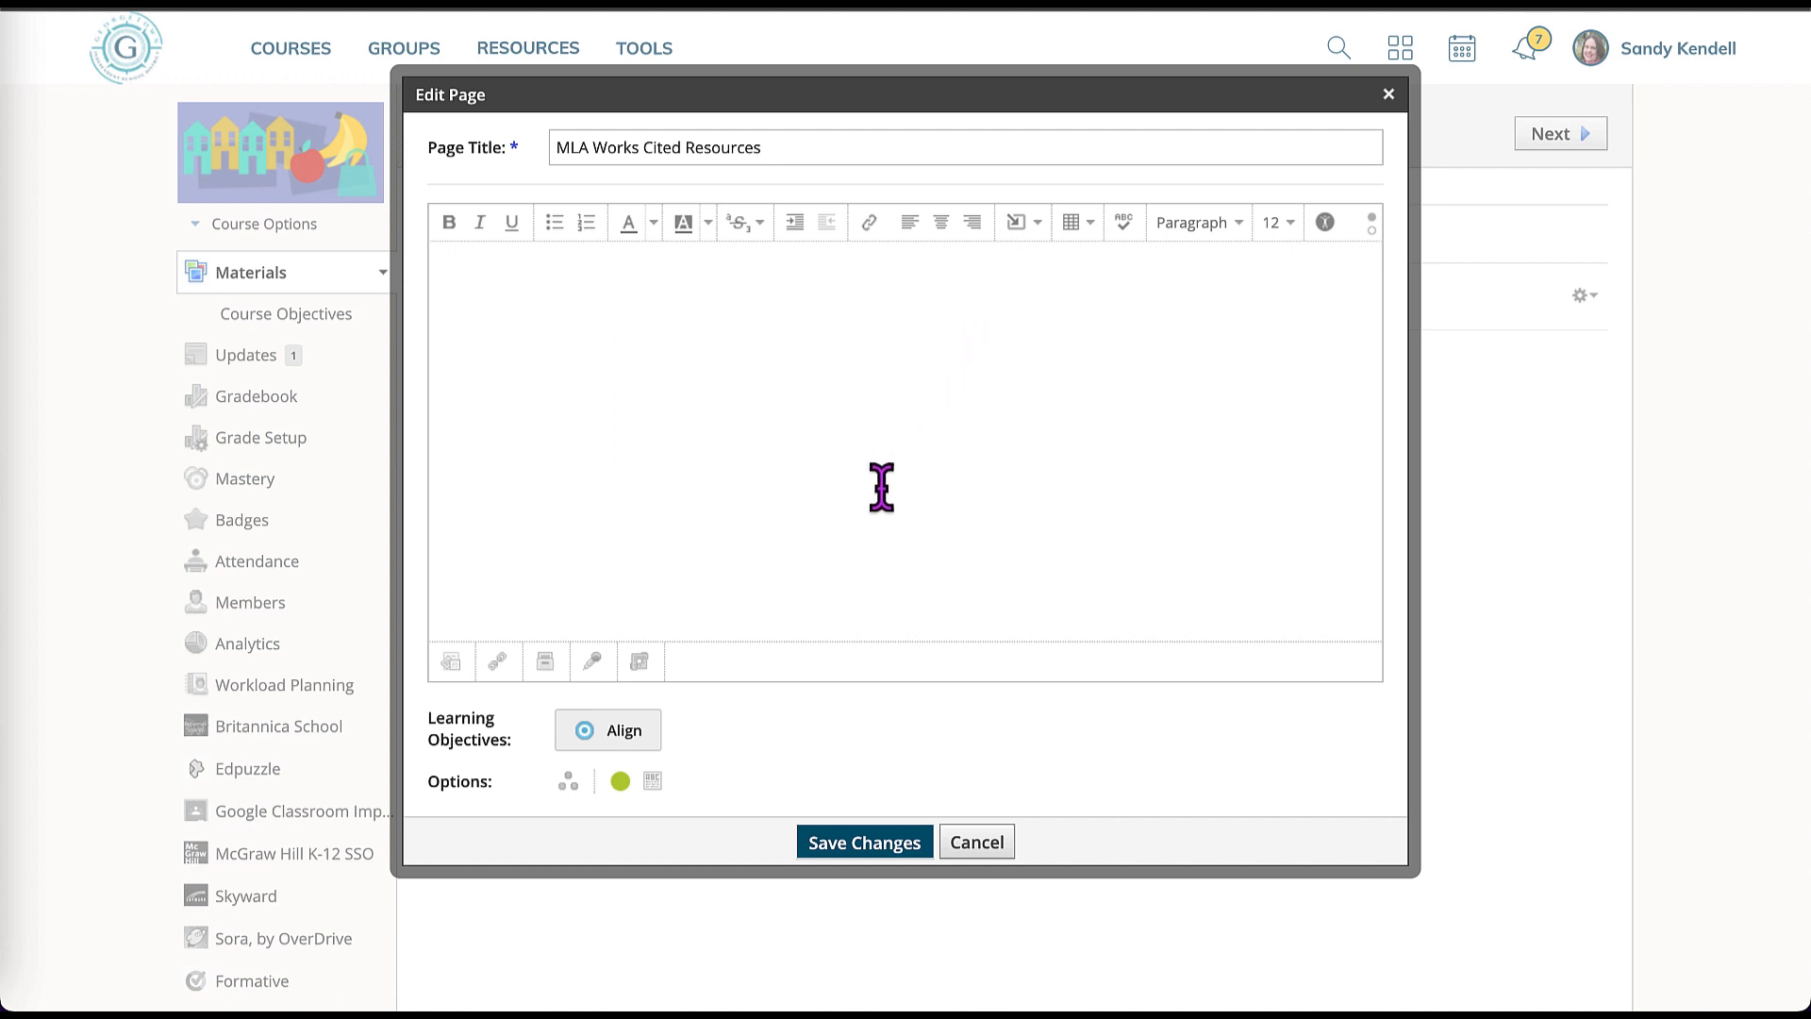
text(Why study MLA Works Cited format? It's important when you are using other author's materials for your research that you give them proper credit for their work. MLA is the format used in most English and Language Studies courses. There are other formats such as APA and Chicago, but once you learn one style, you will be able to easily adapt to another style.\nThere are countless online citation generators you can use, but when your grade depends on it, you still need to know the style guidelines so you can make sure the online generator you use is accurate.)
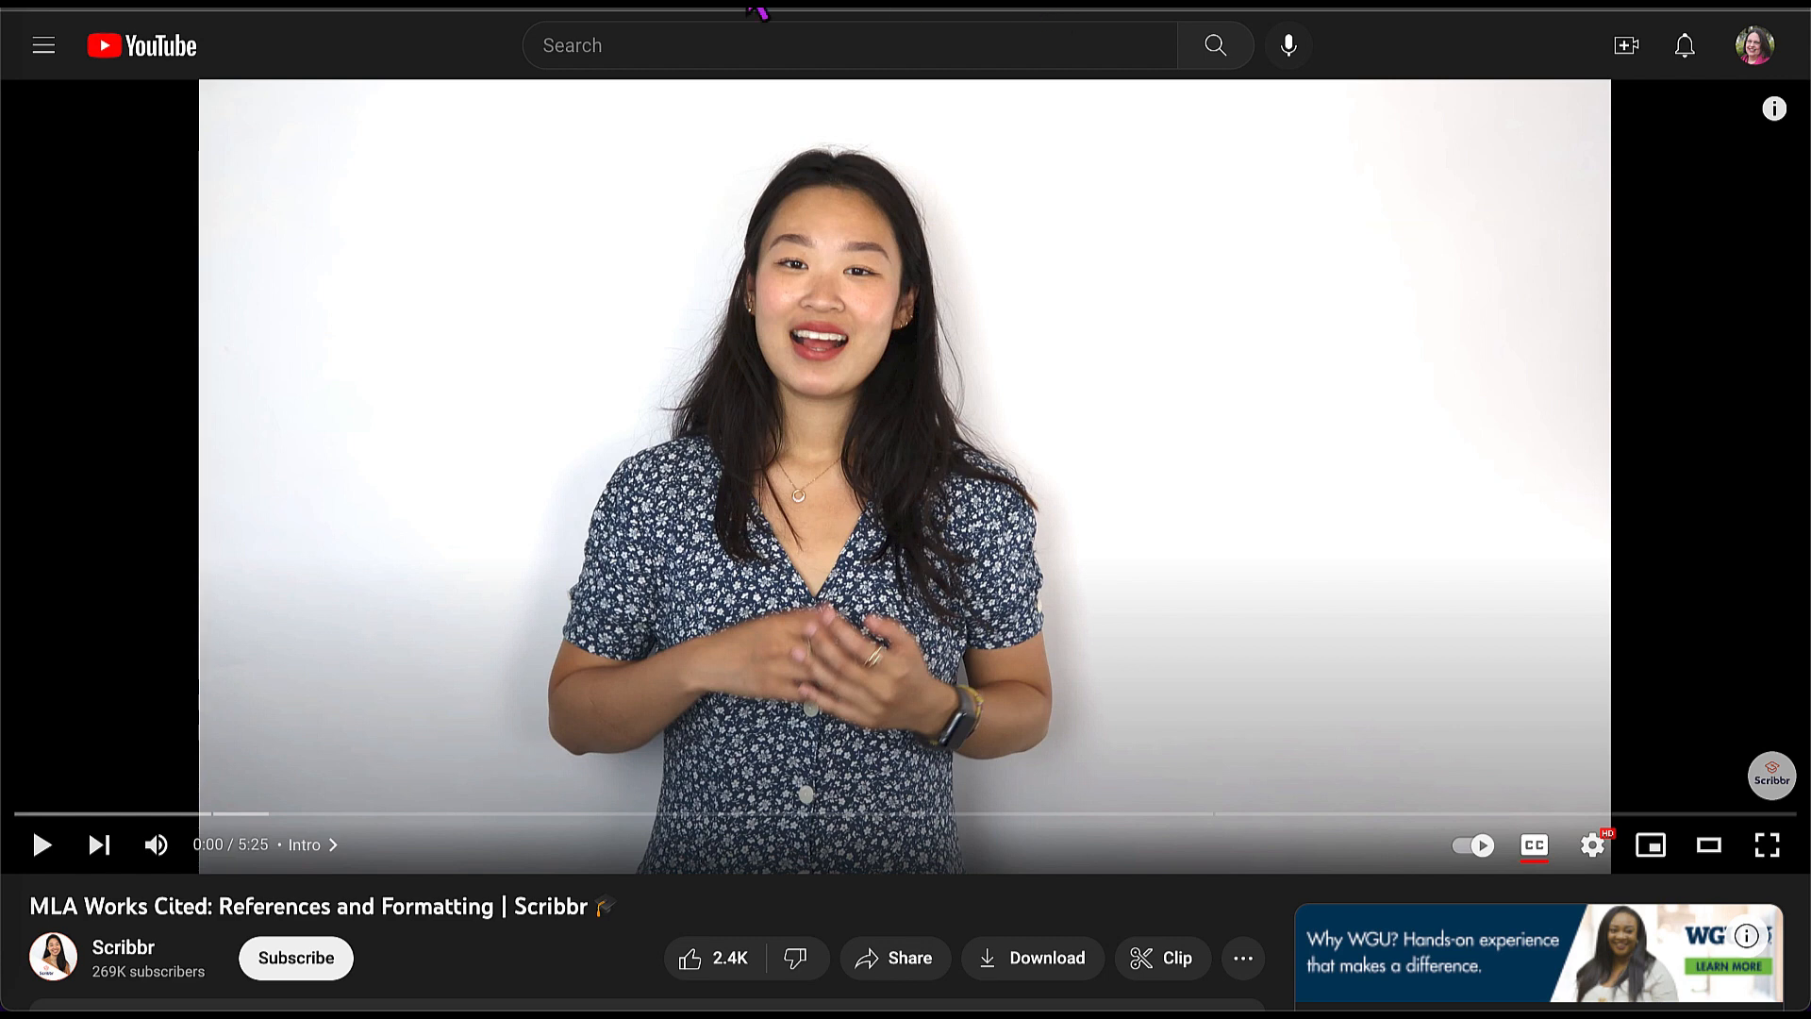
scroll(340, 669, down, 1)
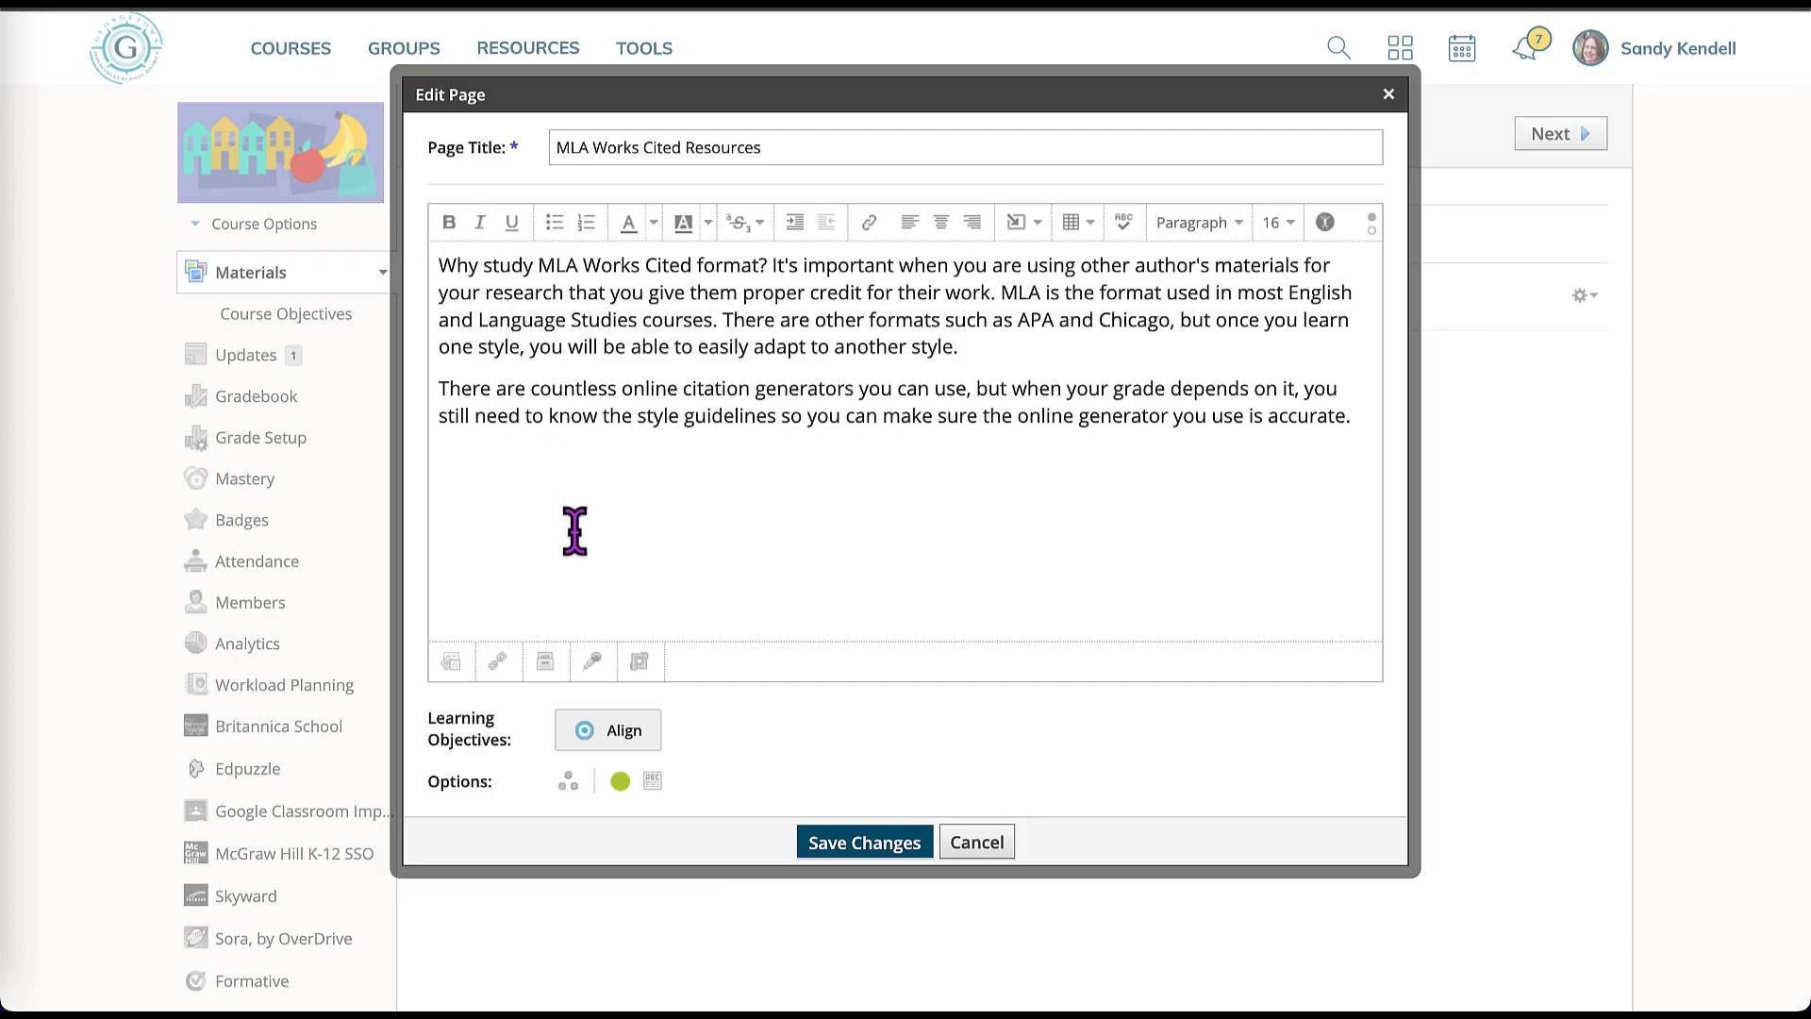
click(1037, 226)
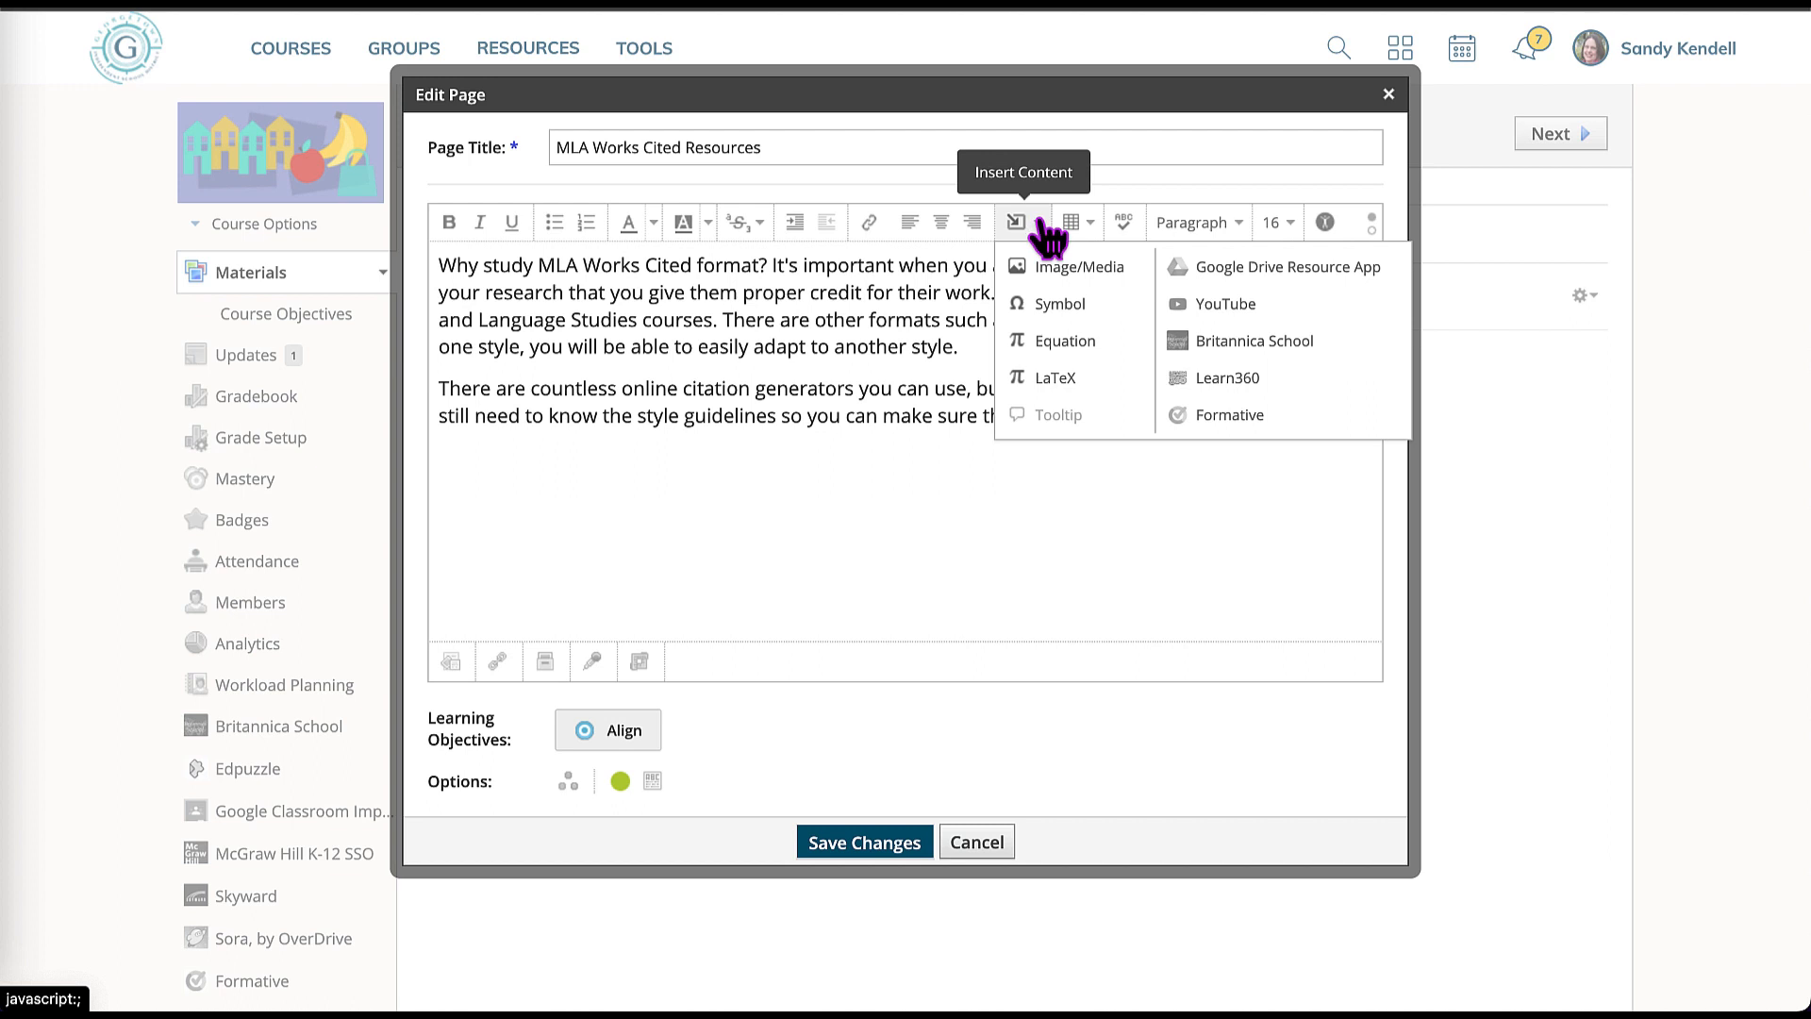
click(1179, 304)
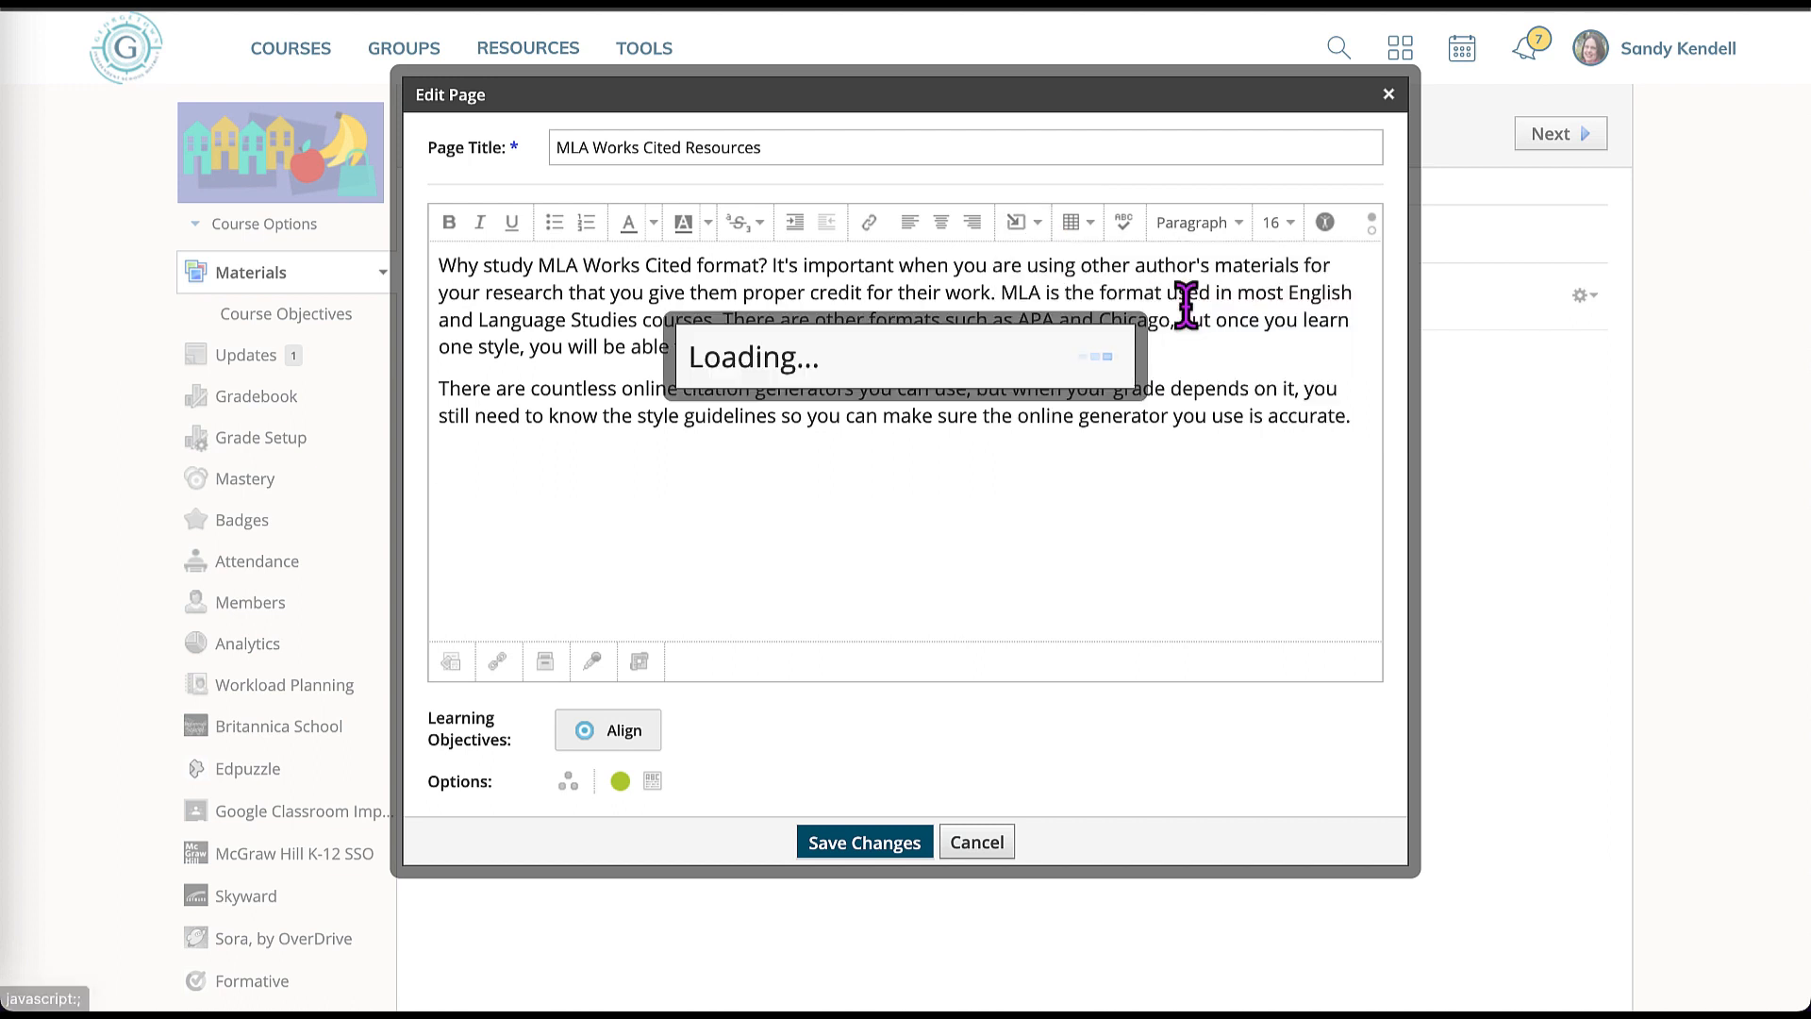
click(600, 162)
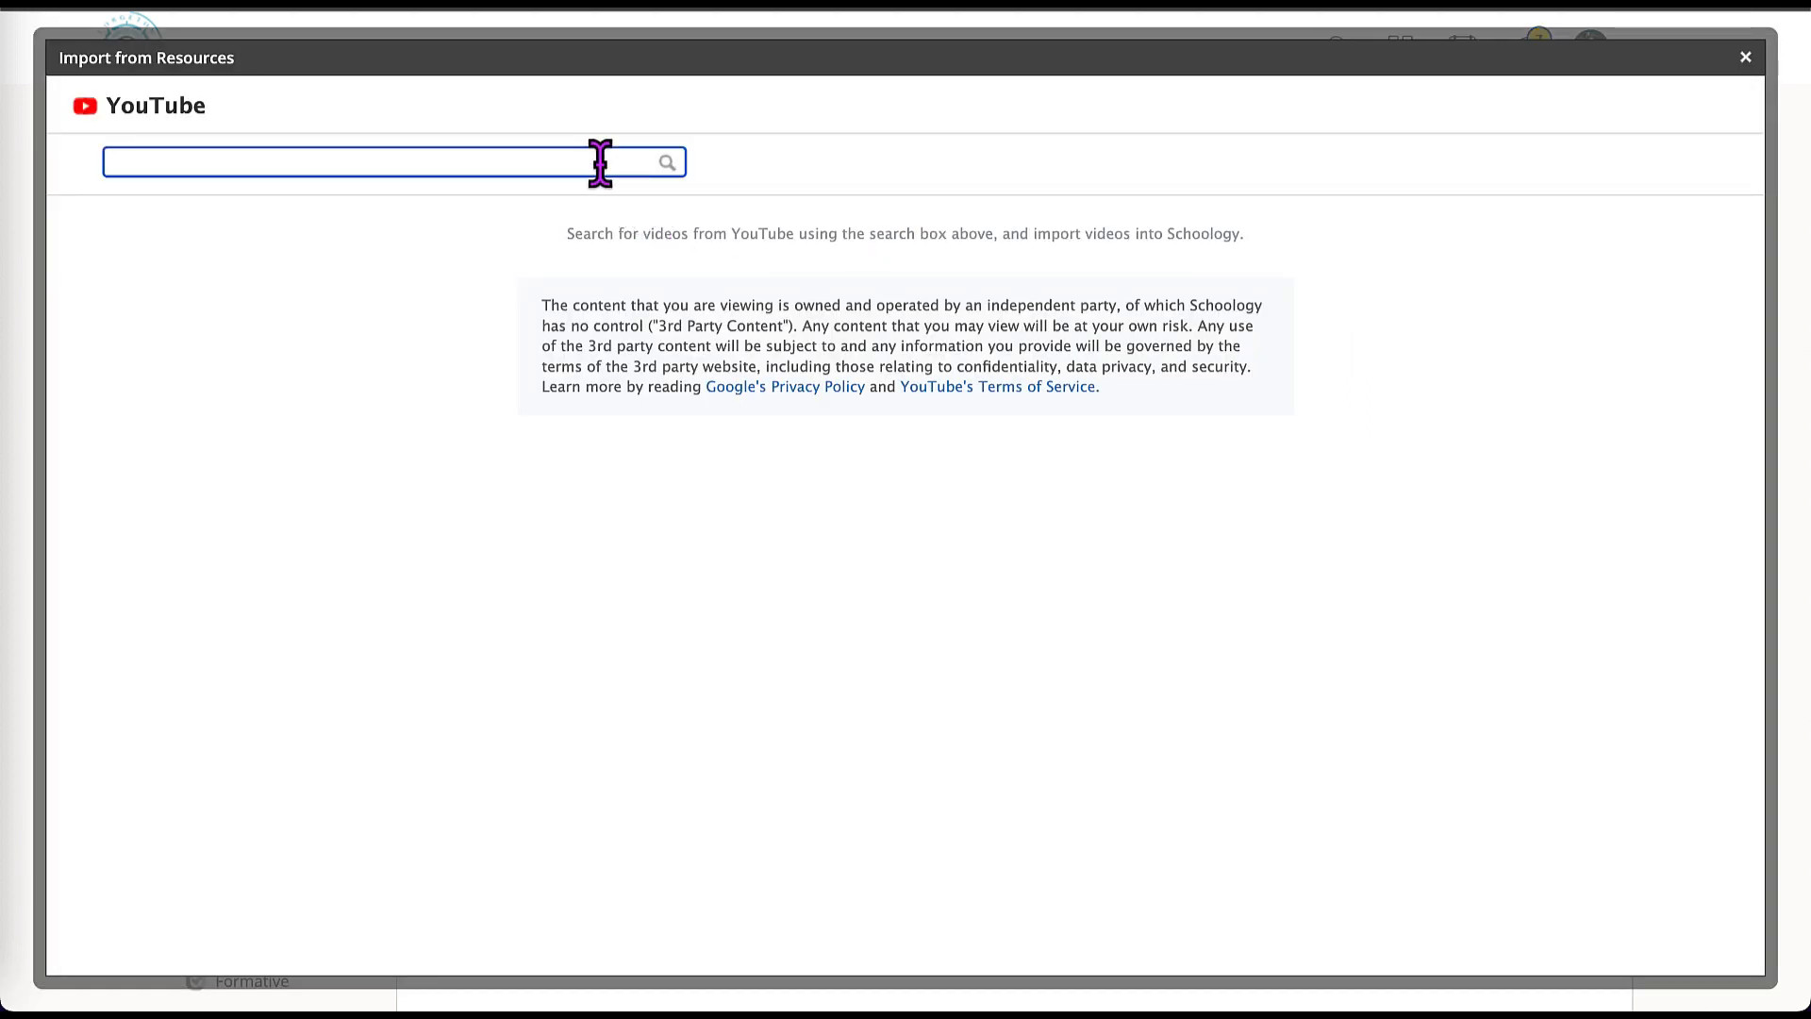
text(https://www.youtube.com/watch?v=sgzscjjMHKM&t=69s)
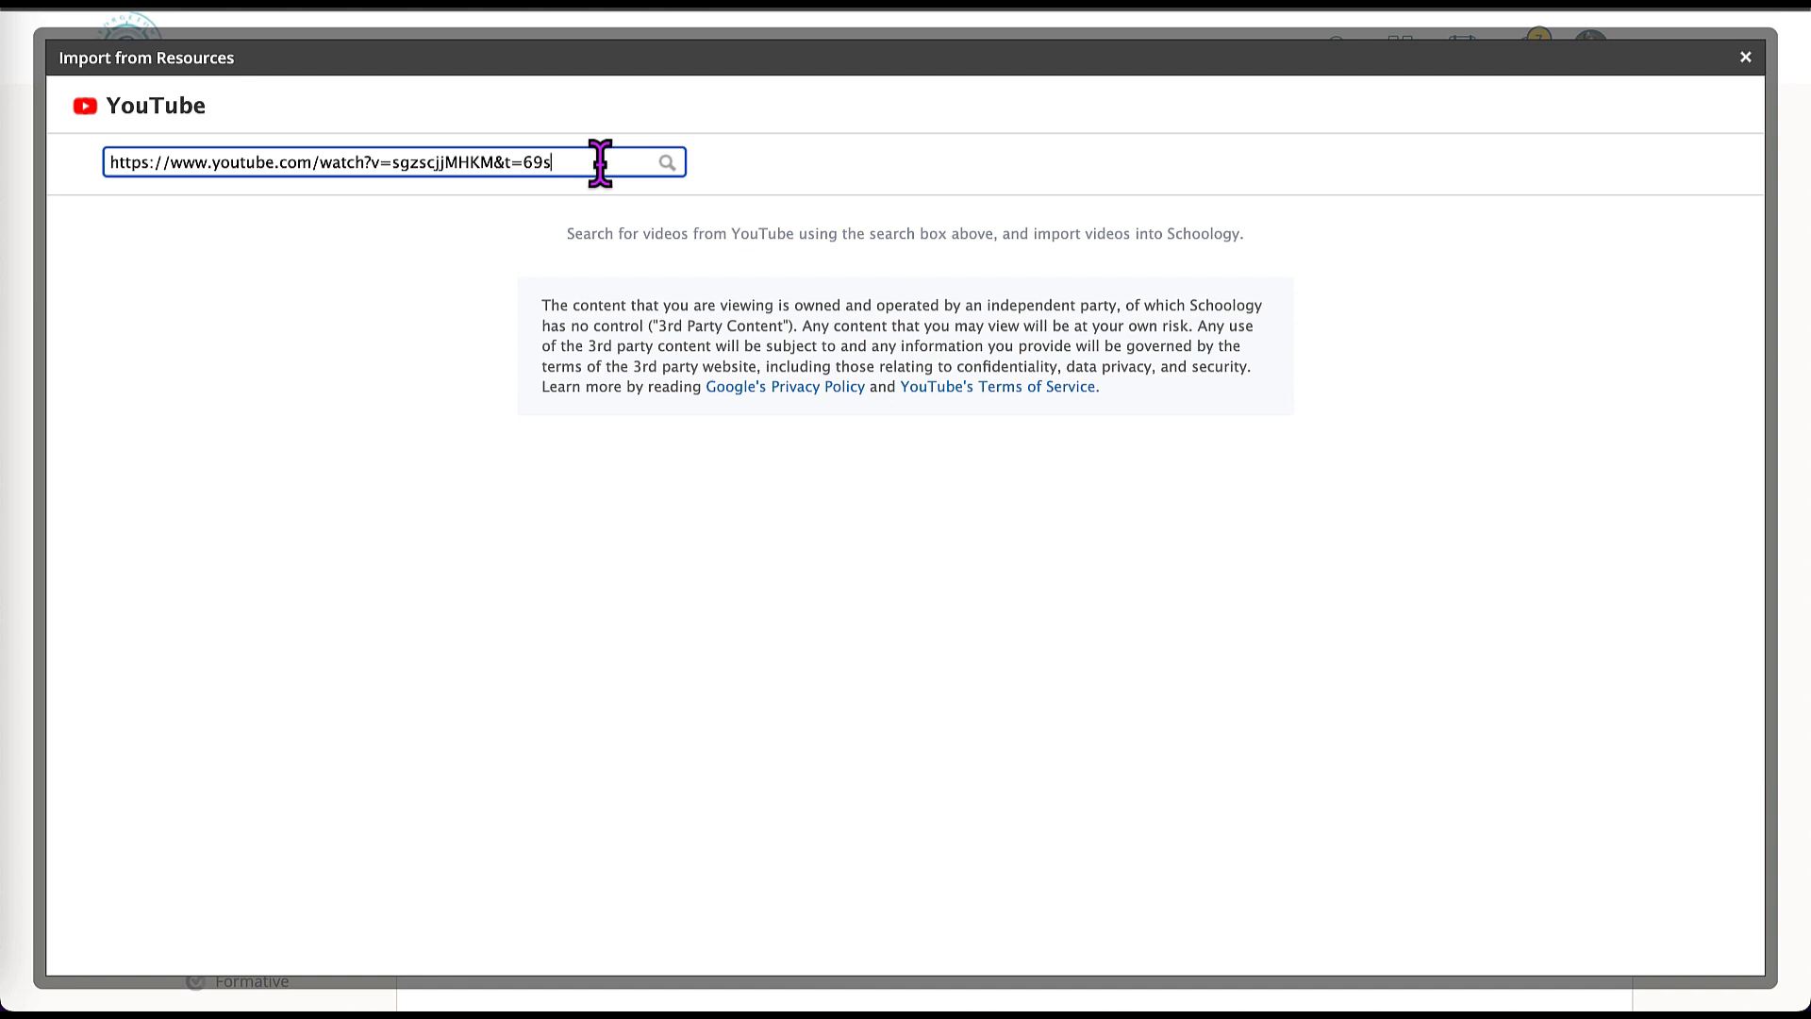
key(BackSpace)
key(BackSpace)
key(BackSpace)
key(BackSpace)
key(BackSpace)
key(BackSpace)
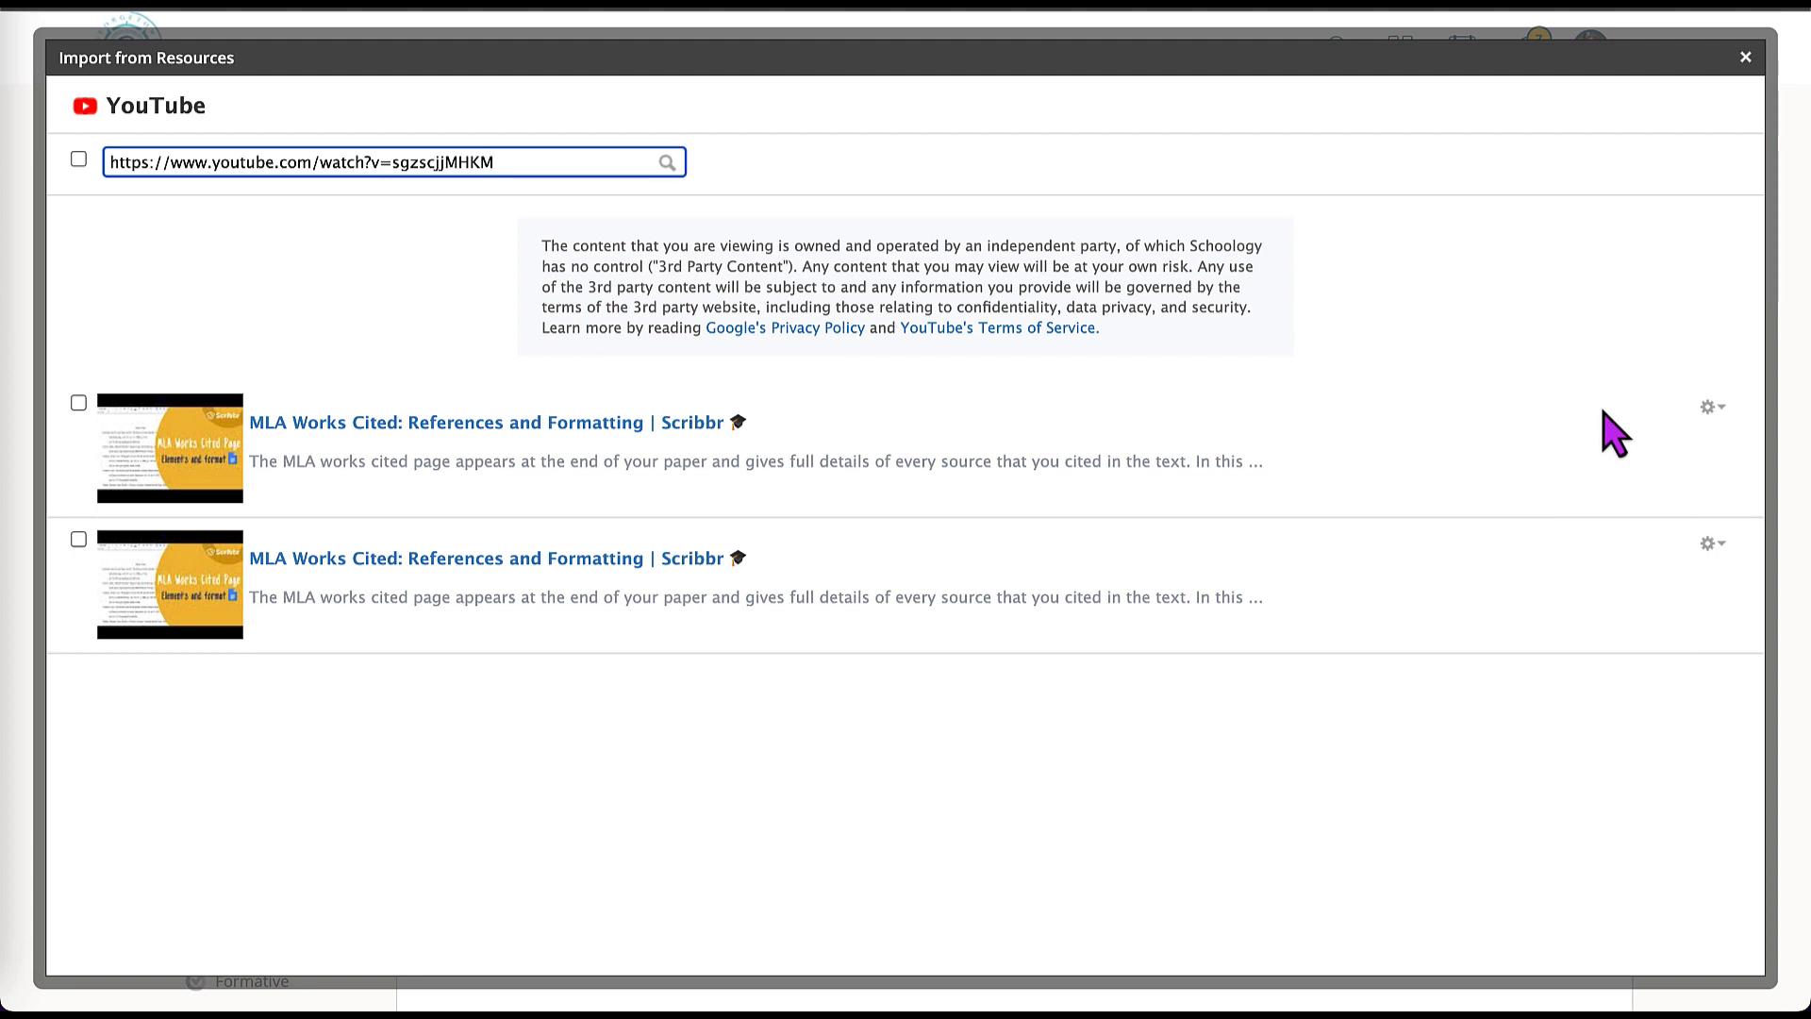
click(1713, 407)
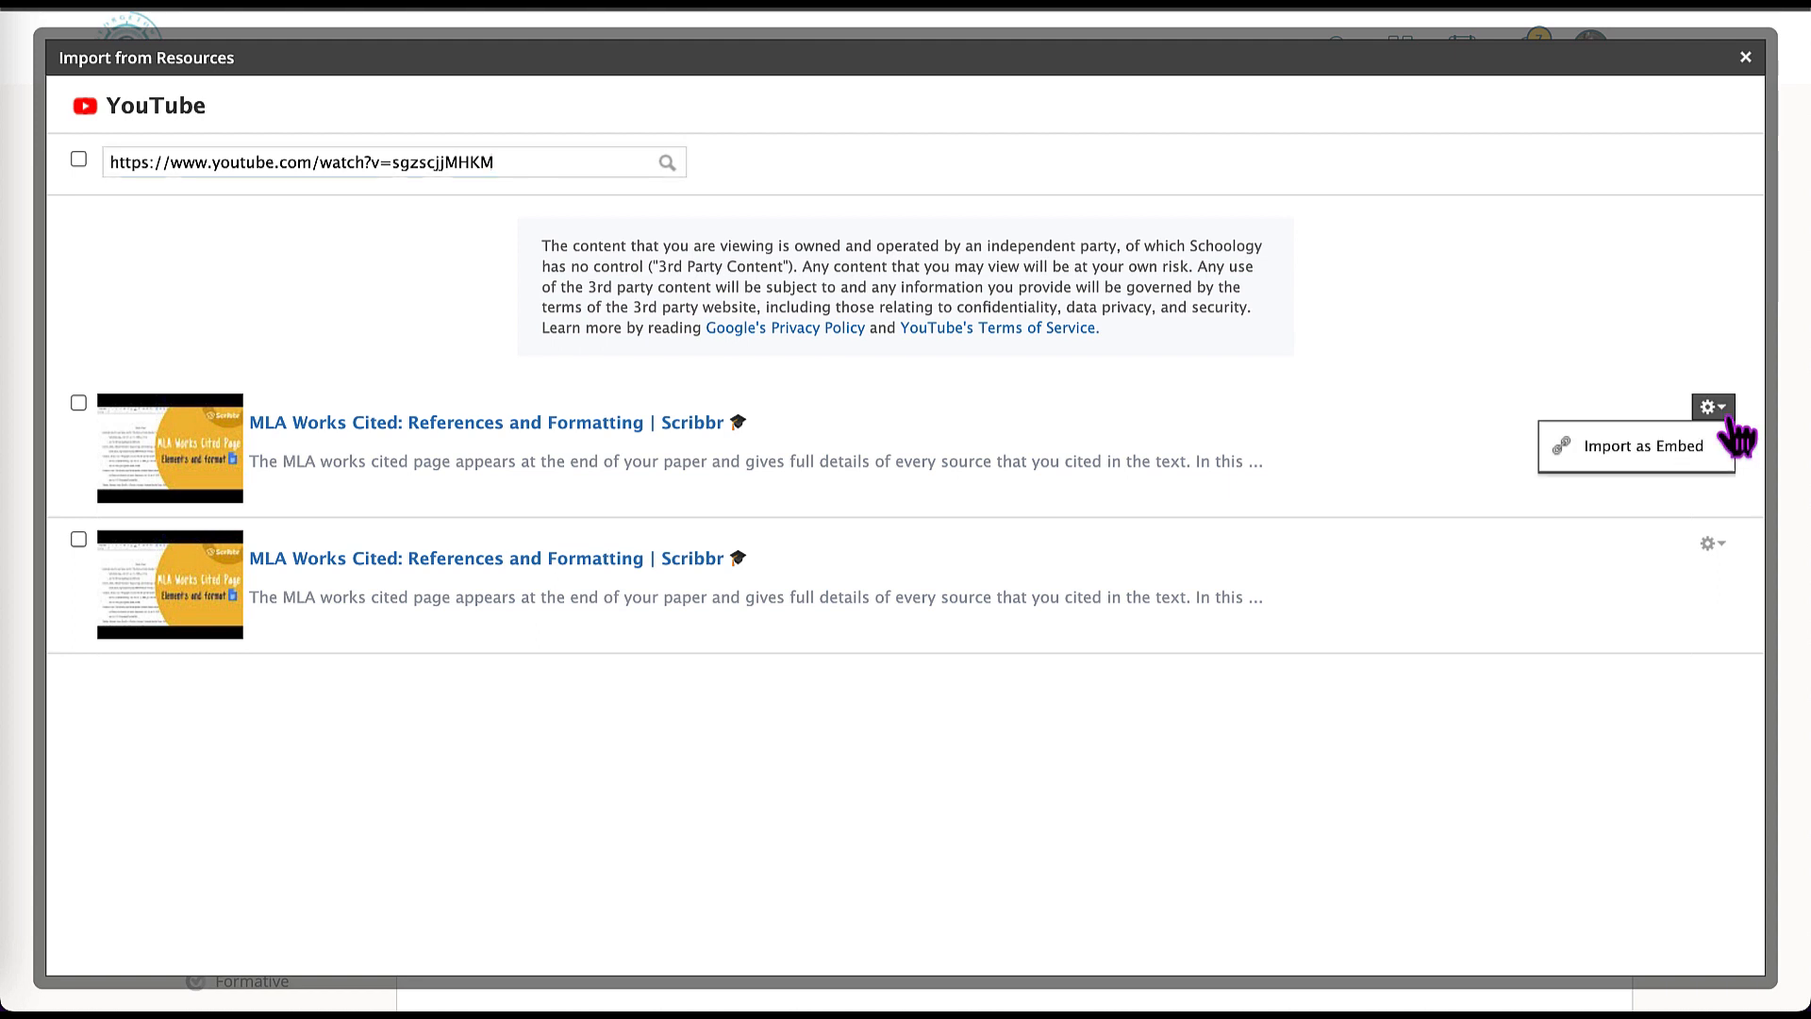
click(1693, 451)
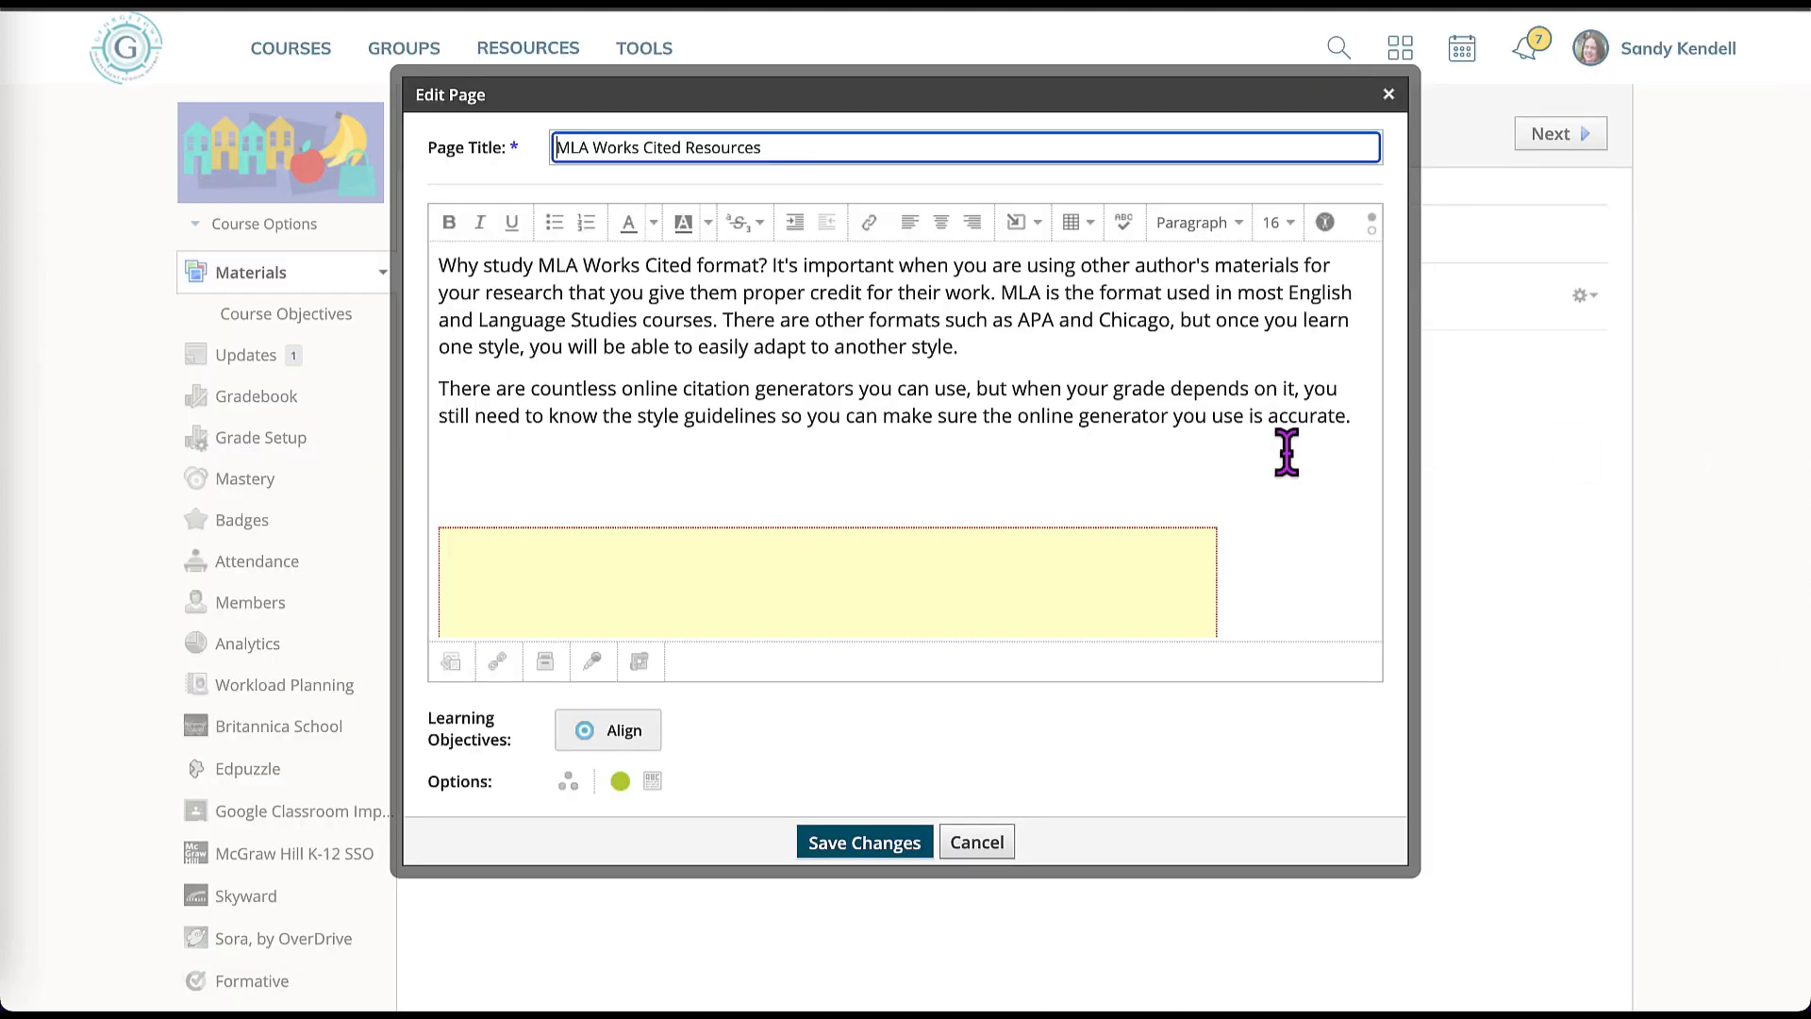
- Add the bold line "Watch the video below to get an introduction to MLA citation style." directly above the embedded video
scroll(1278, 458, down, 3)
scroll(1274, 464, down, 1)
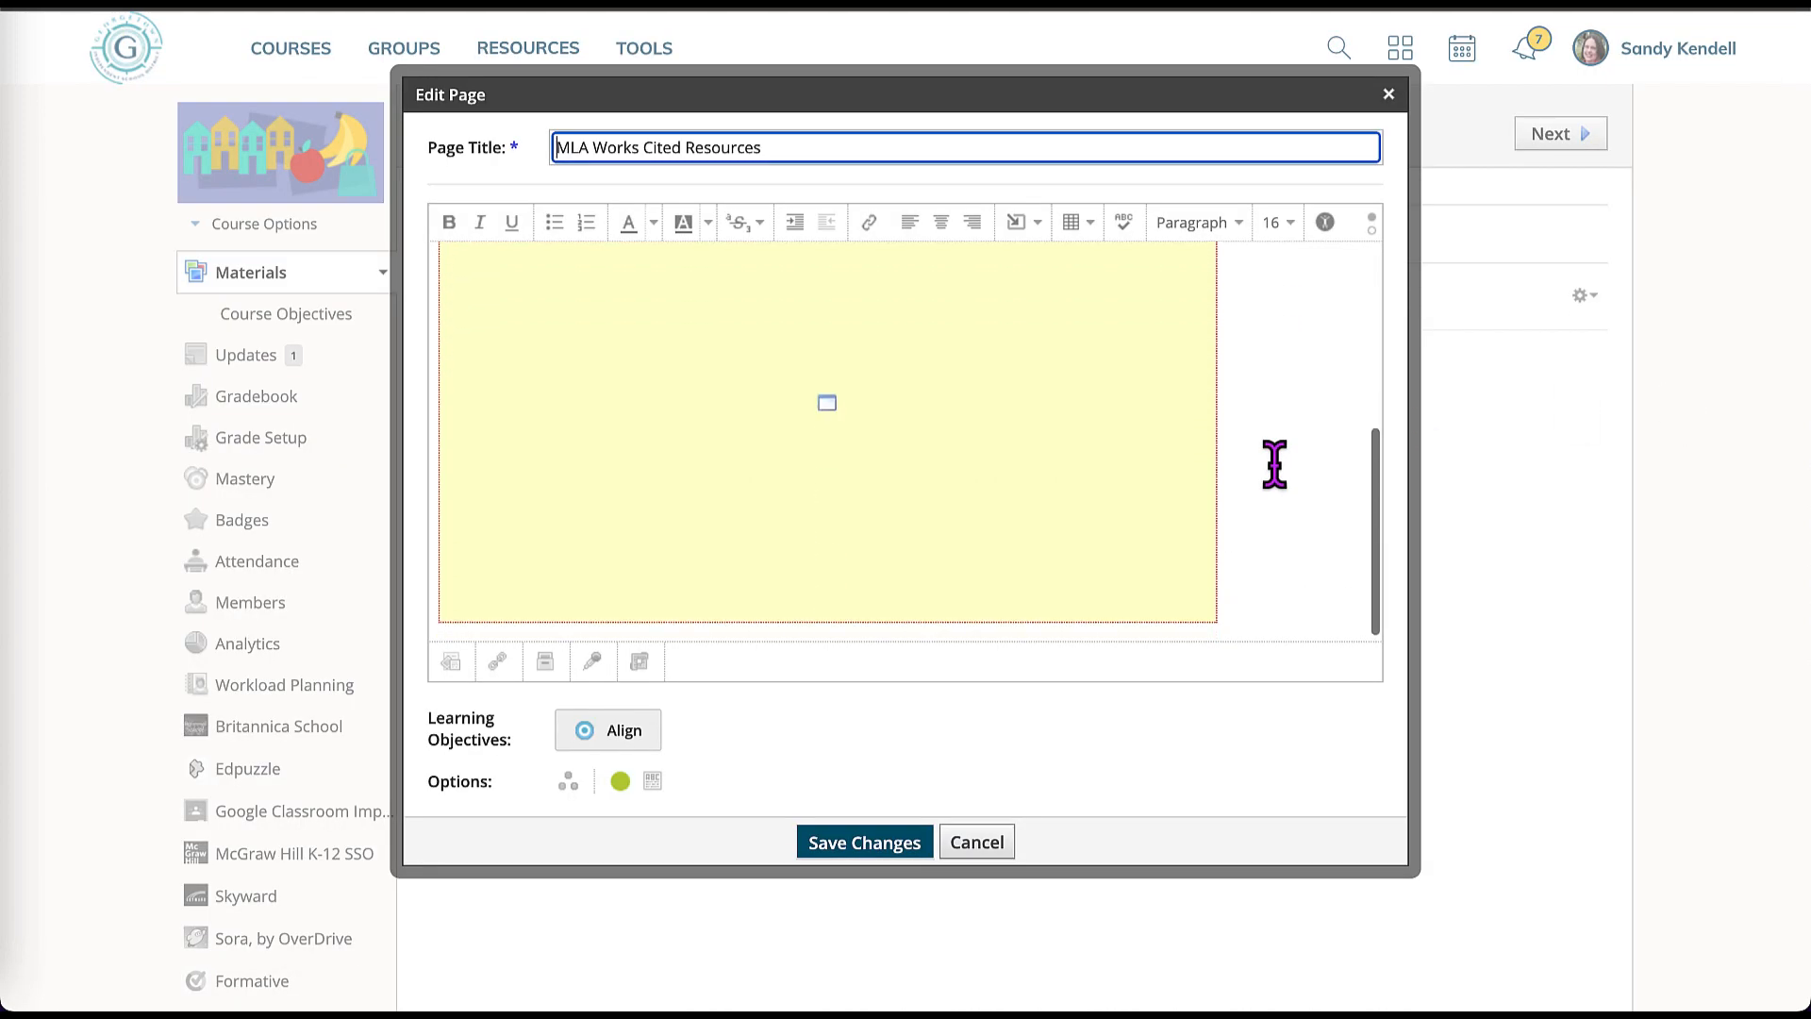
scroll(1274, 464, up, 3)
scroll(1274, 464, up, 1)
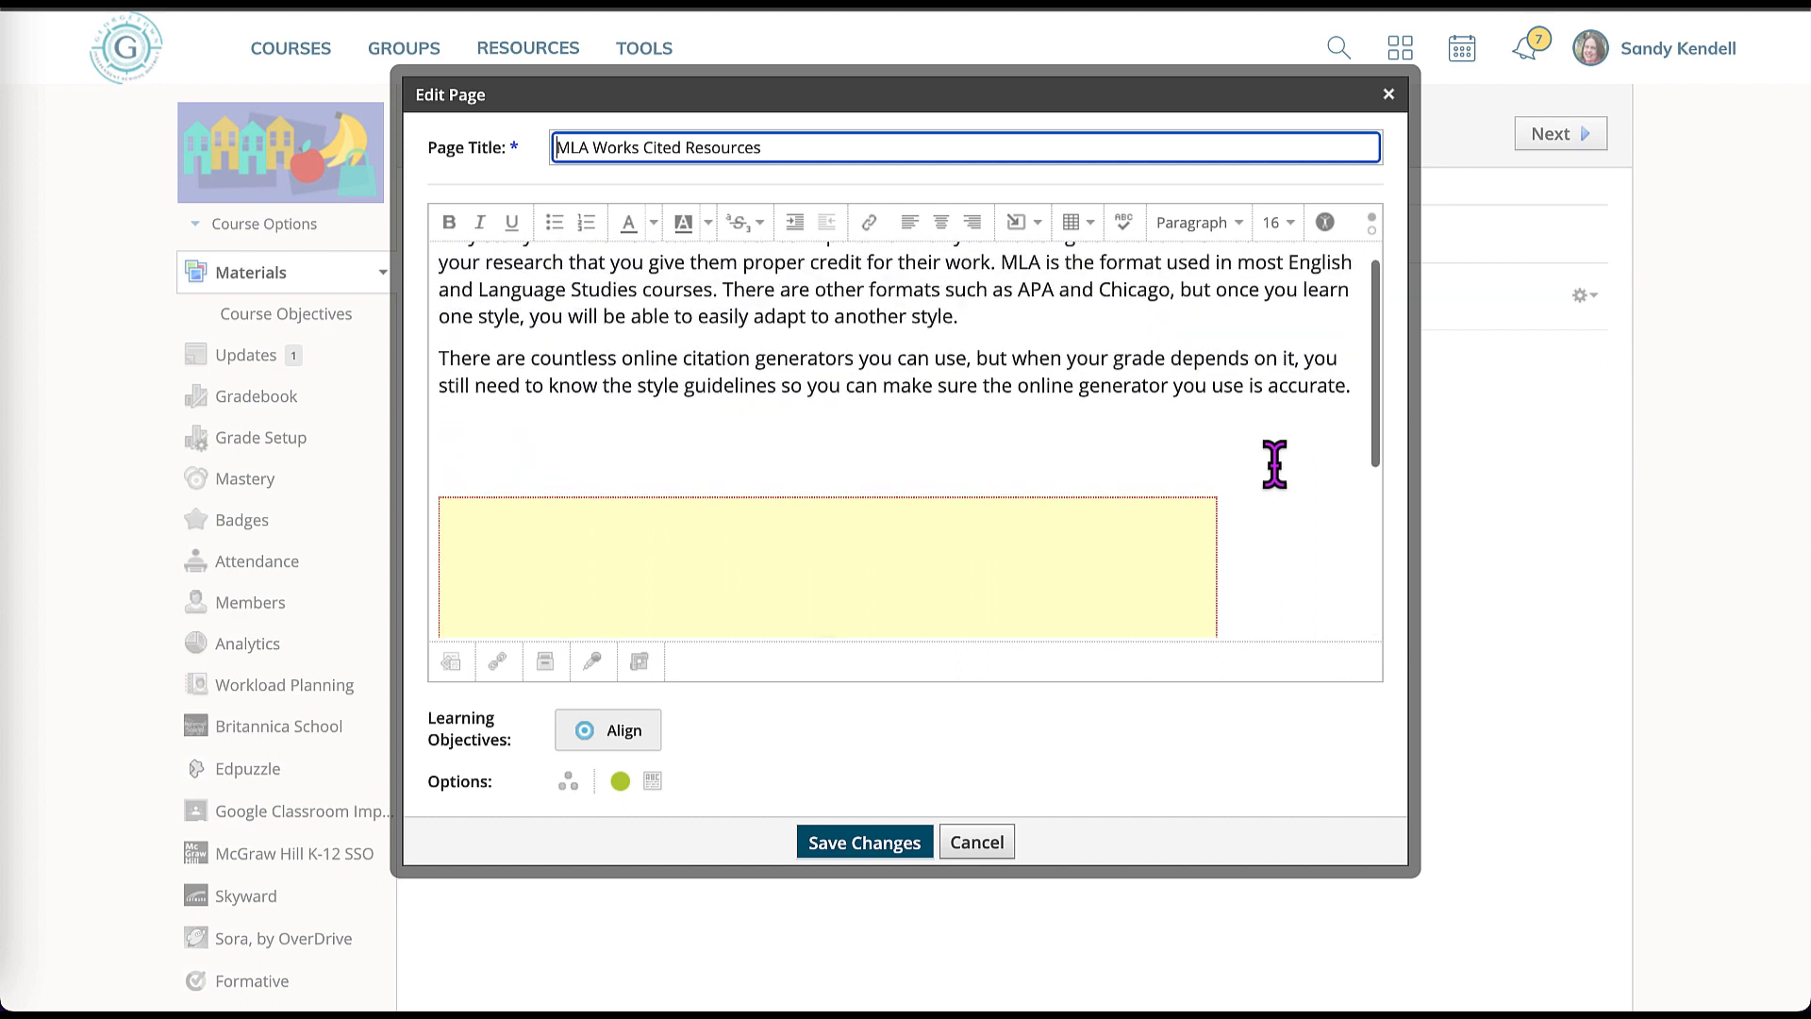
click(1132, 442)
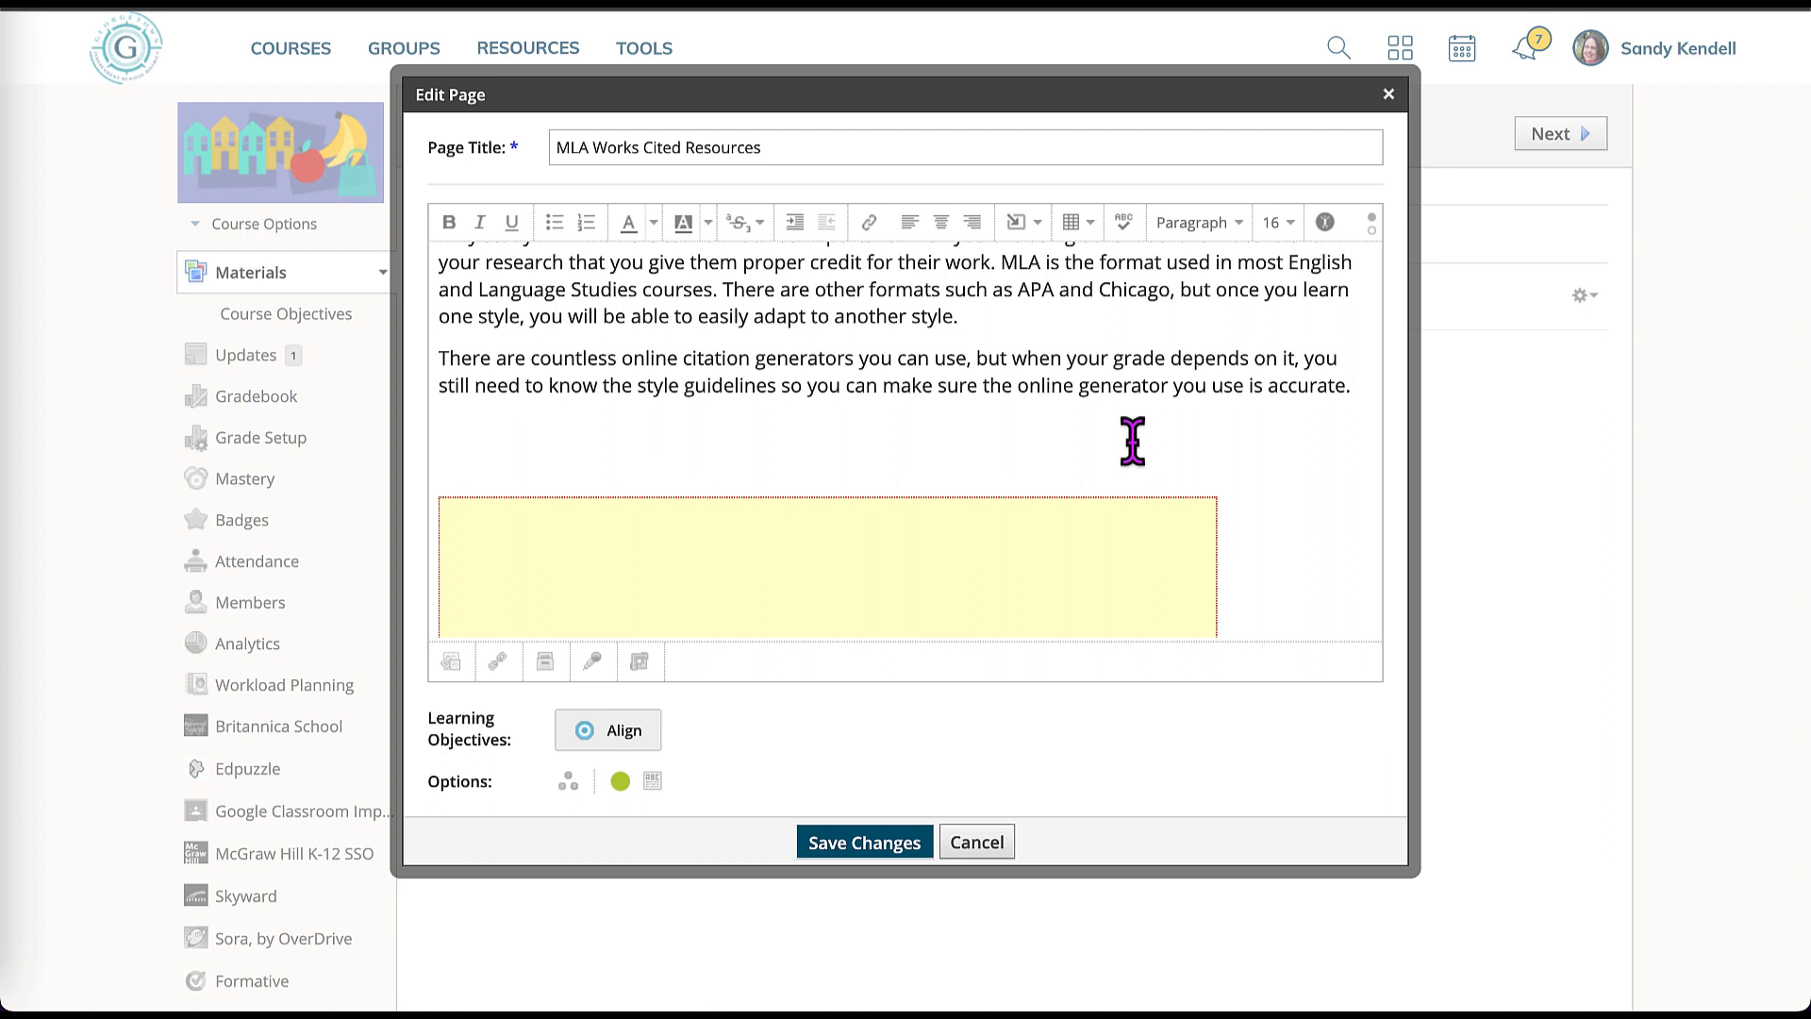
text(Wat)
text(c)
drag(1040, 474, 410, 474)
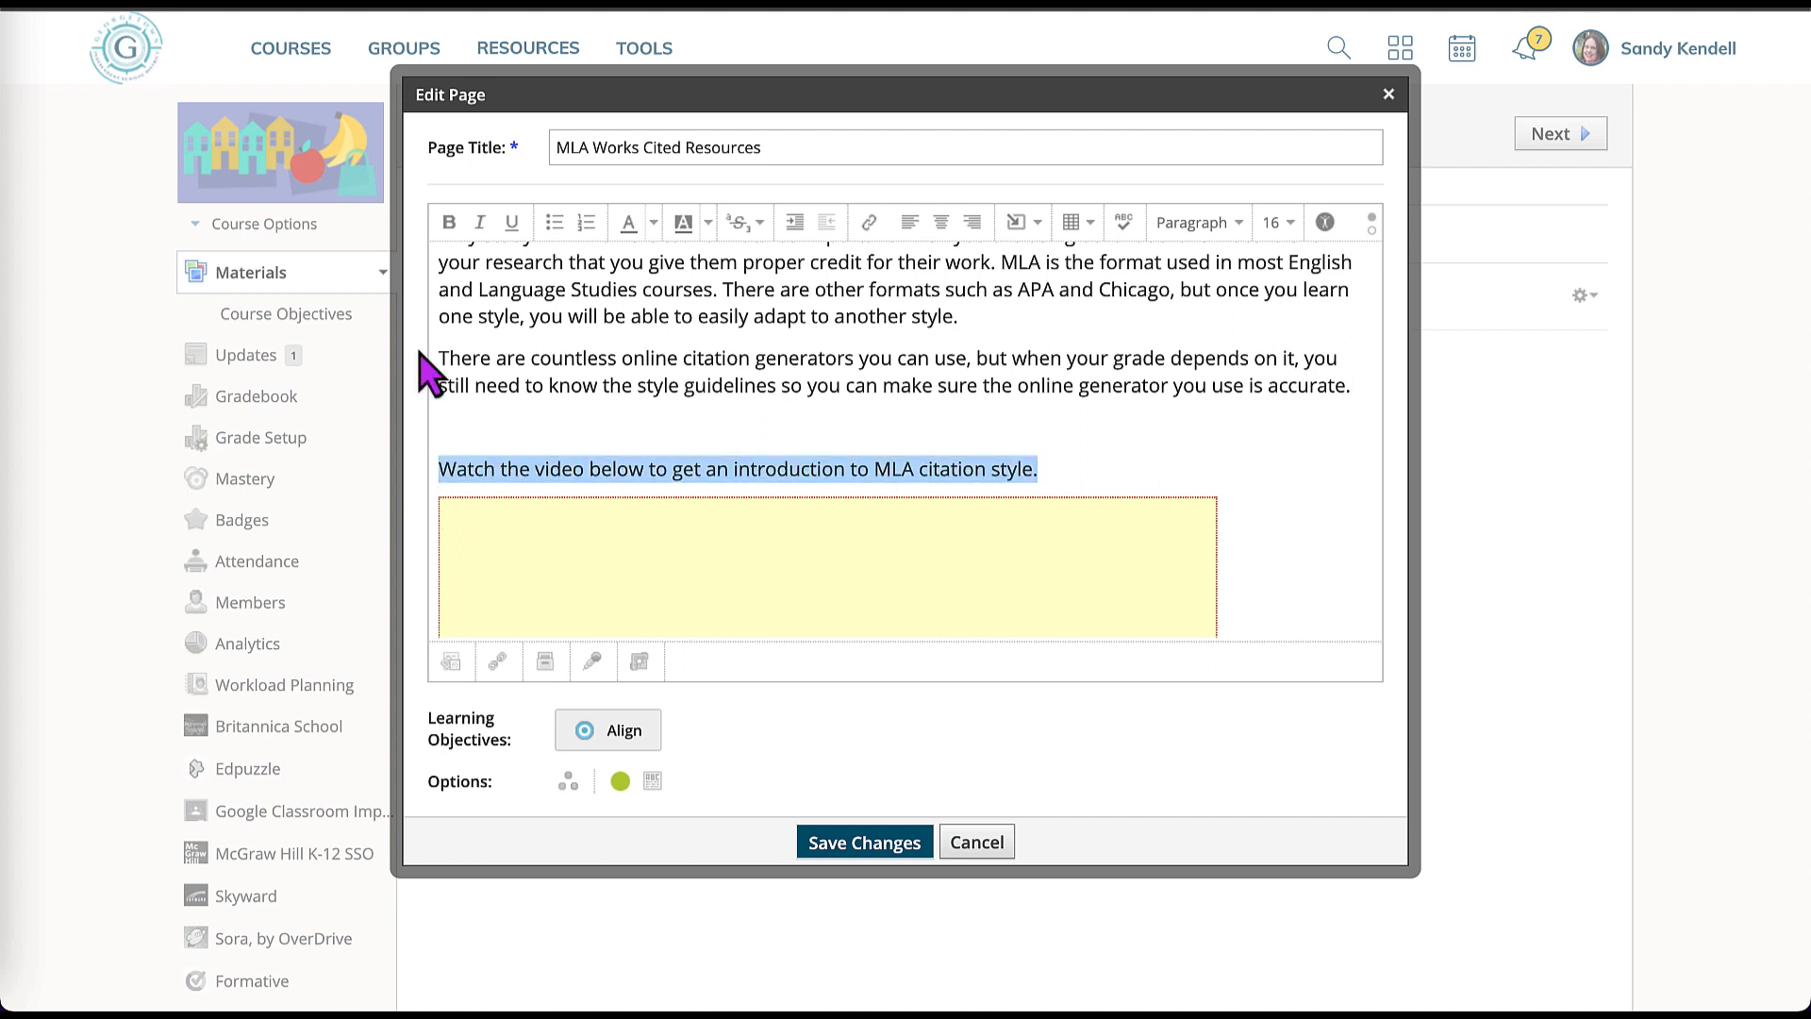
click(449, 223)
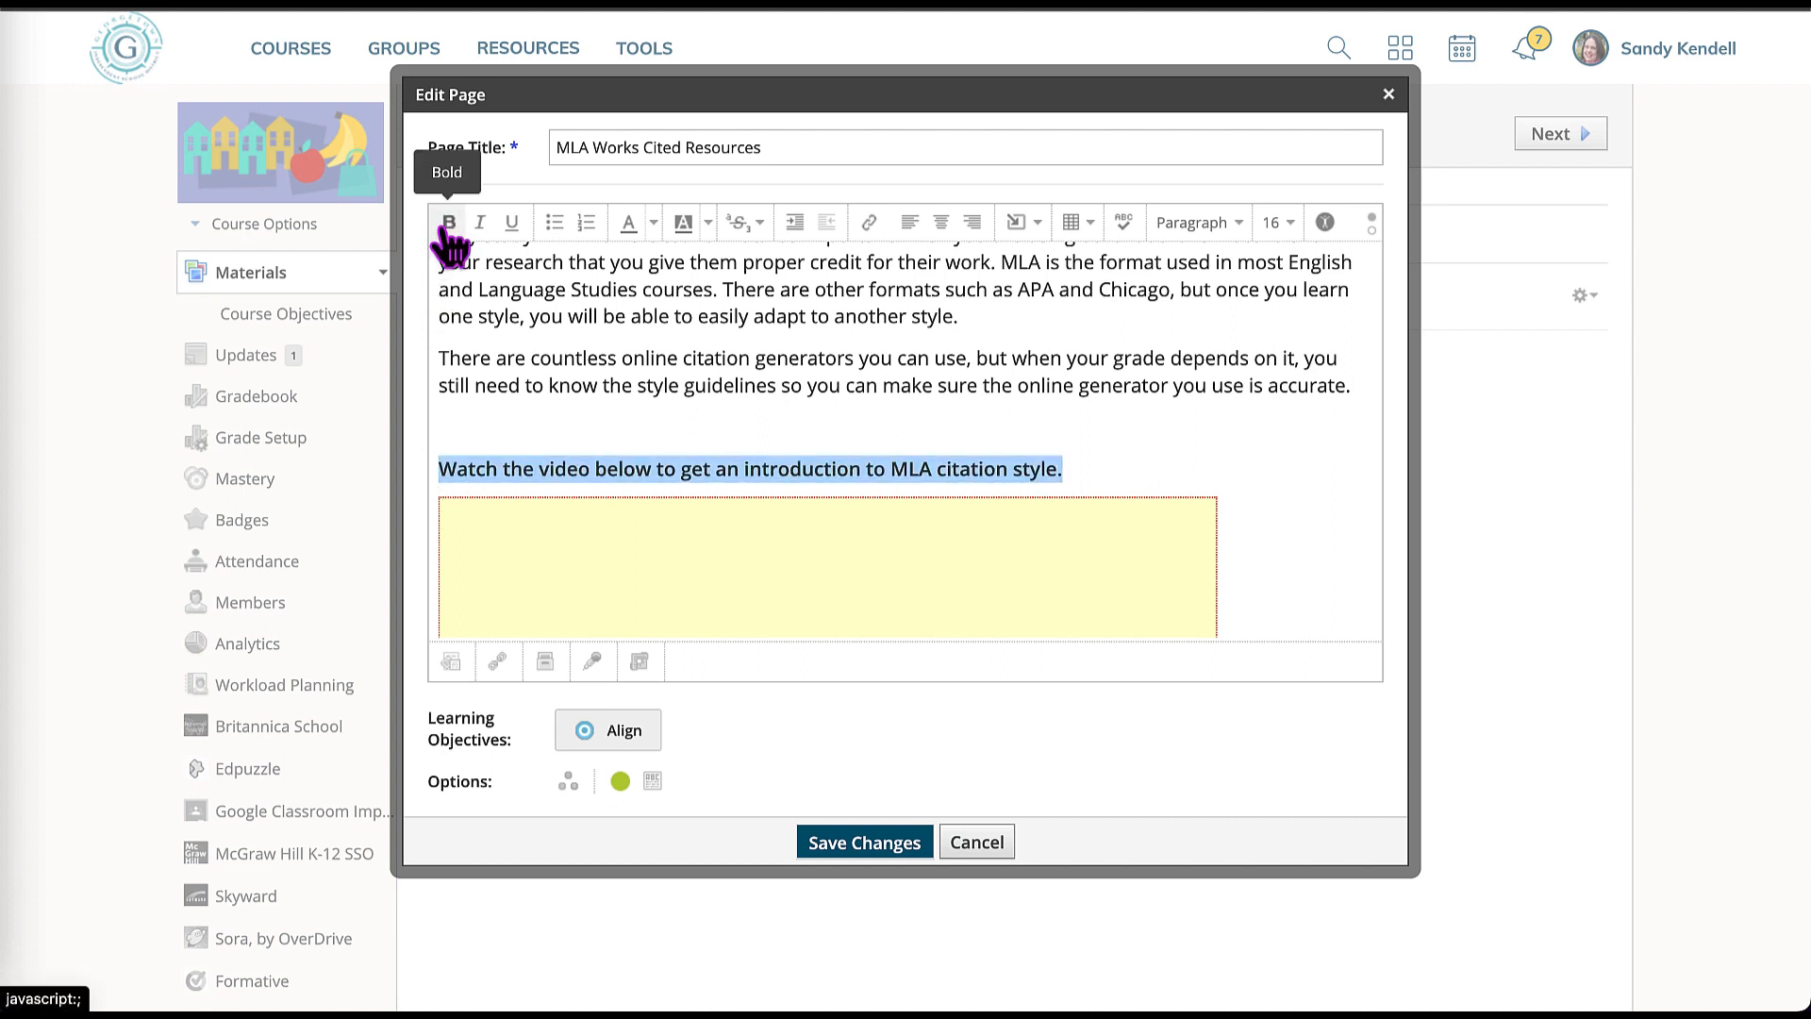
click(514, 412)
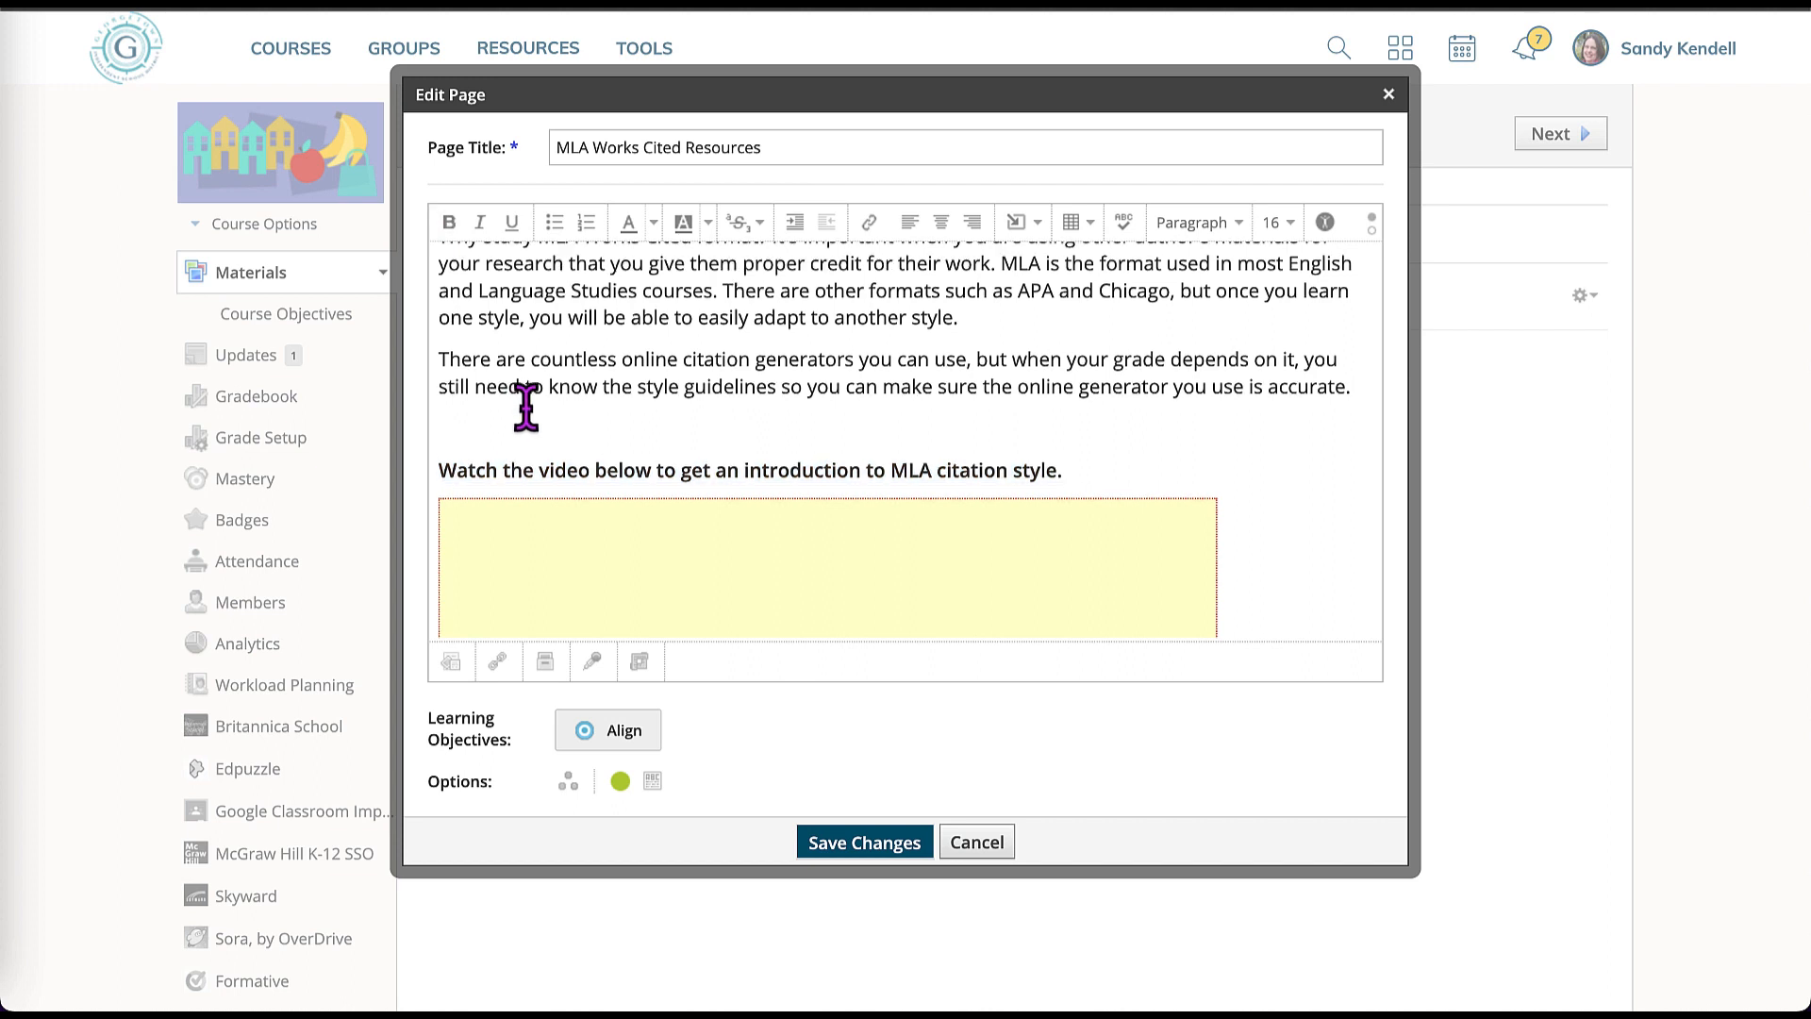
- Add the line "Here are the slides we viewed in class for your reference." below the embedded video
scroll(514, 410, up, 1)
scroll(526, 408, down, 2)
scroll(971, 396, down, 3)
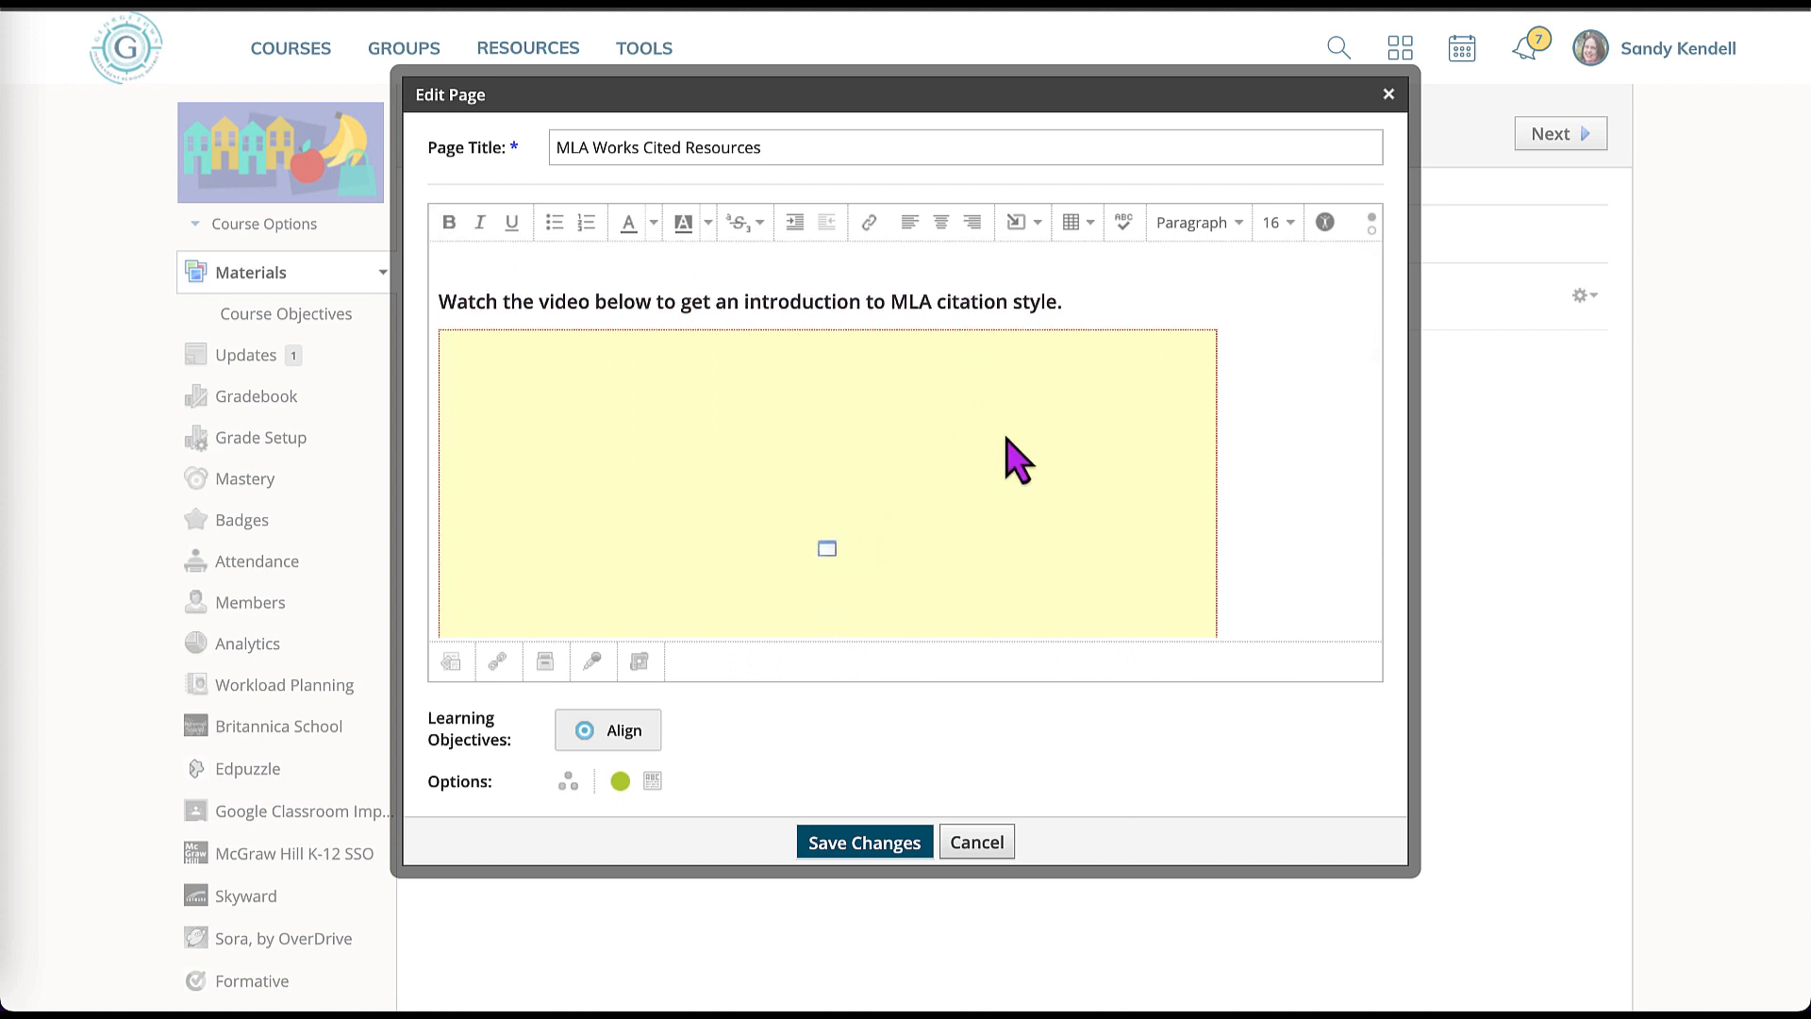
scroll(1269, 364, down, 1)
scroll(1268, 364, down, 1)
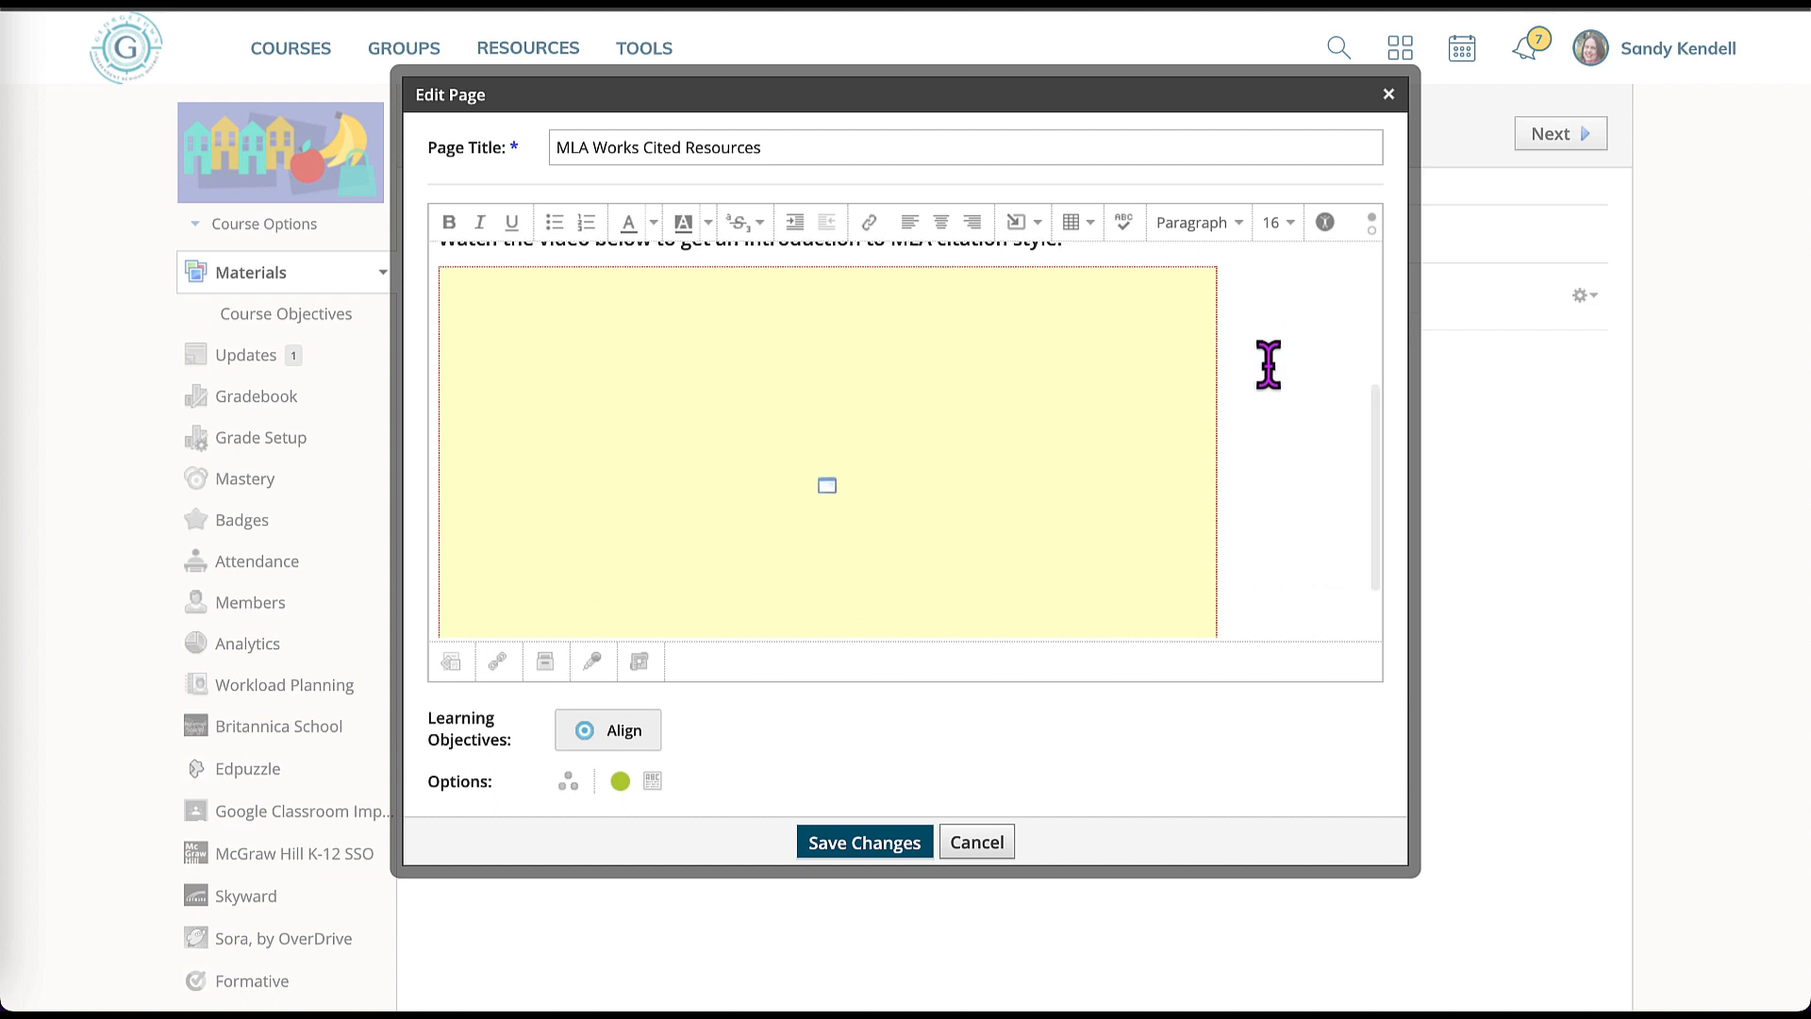
scroll(1269, 364, down, 2)
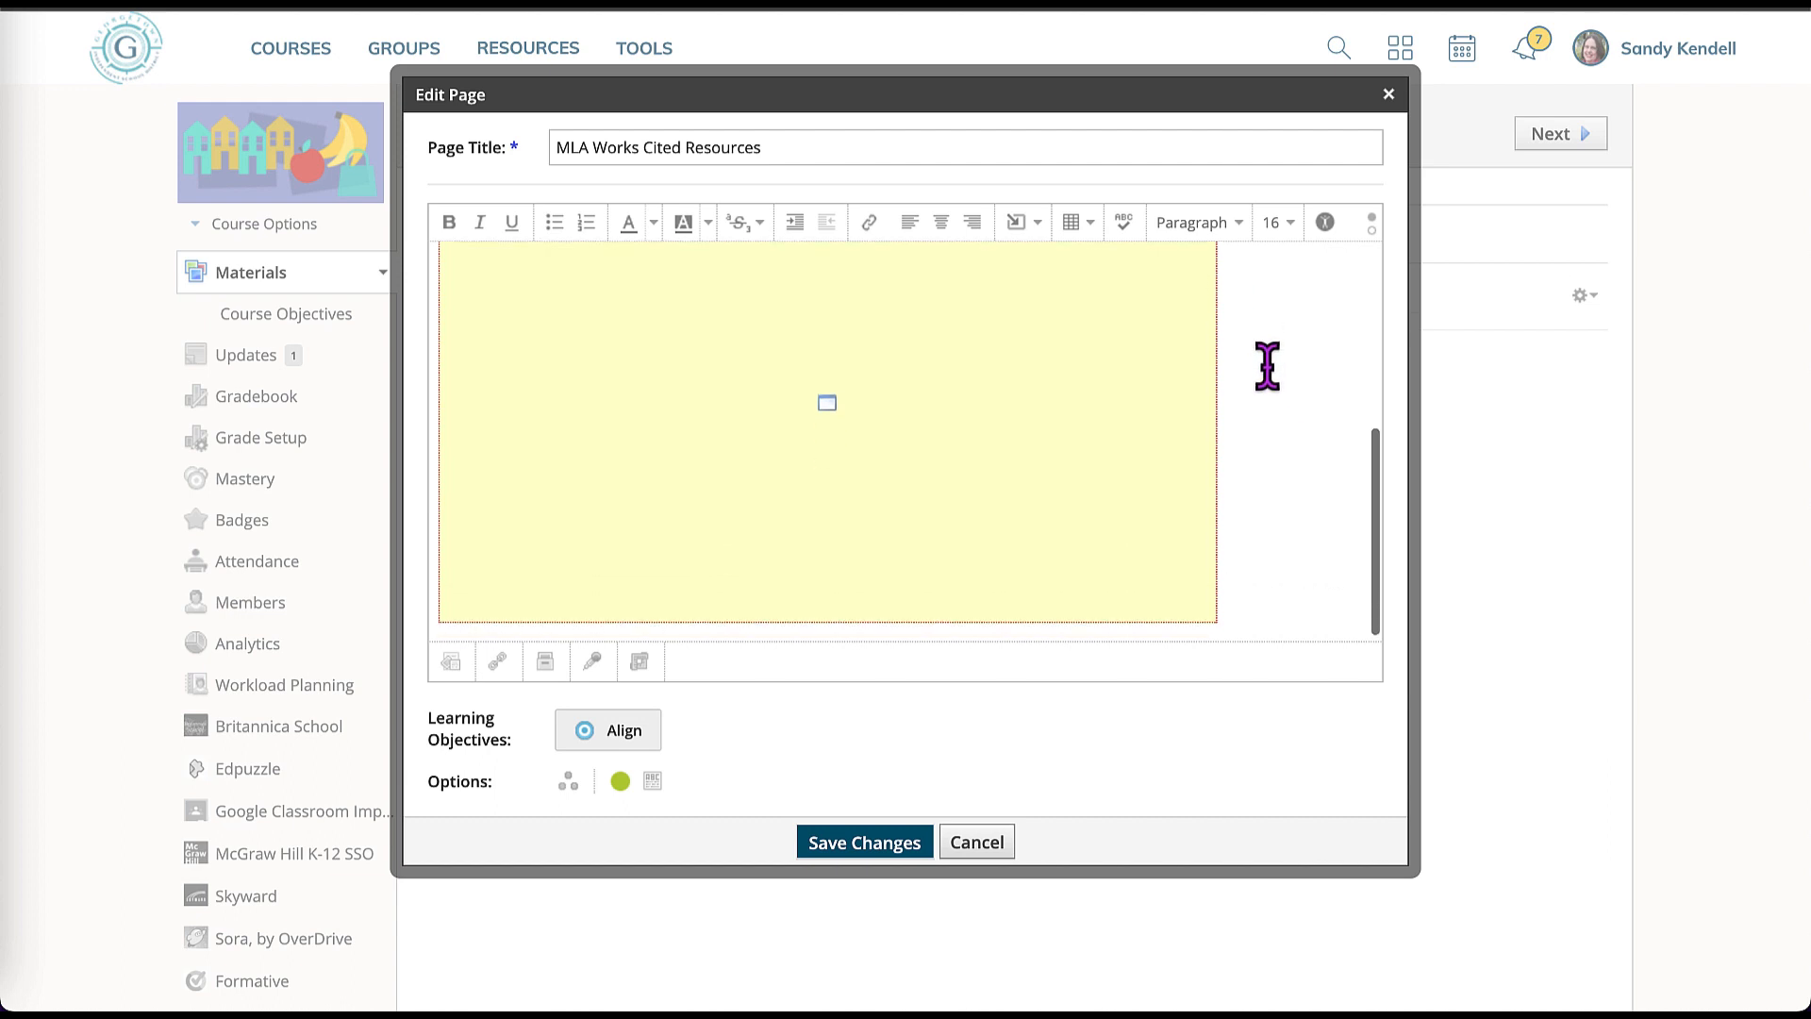
scroll(1266, 365, up, 4)
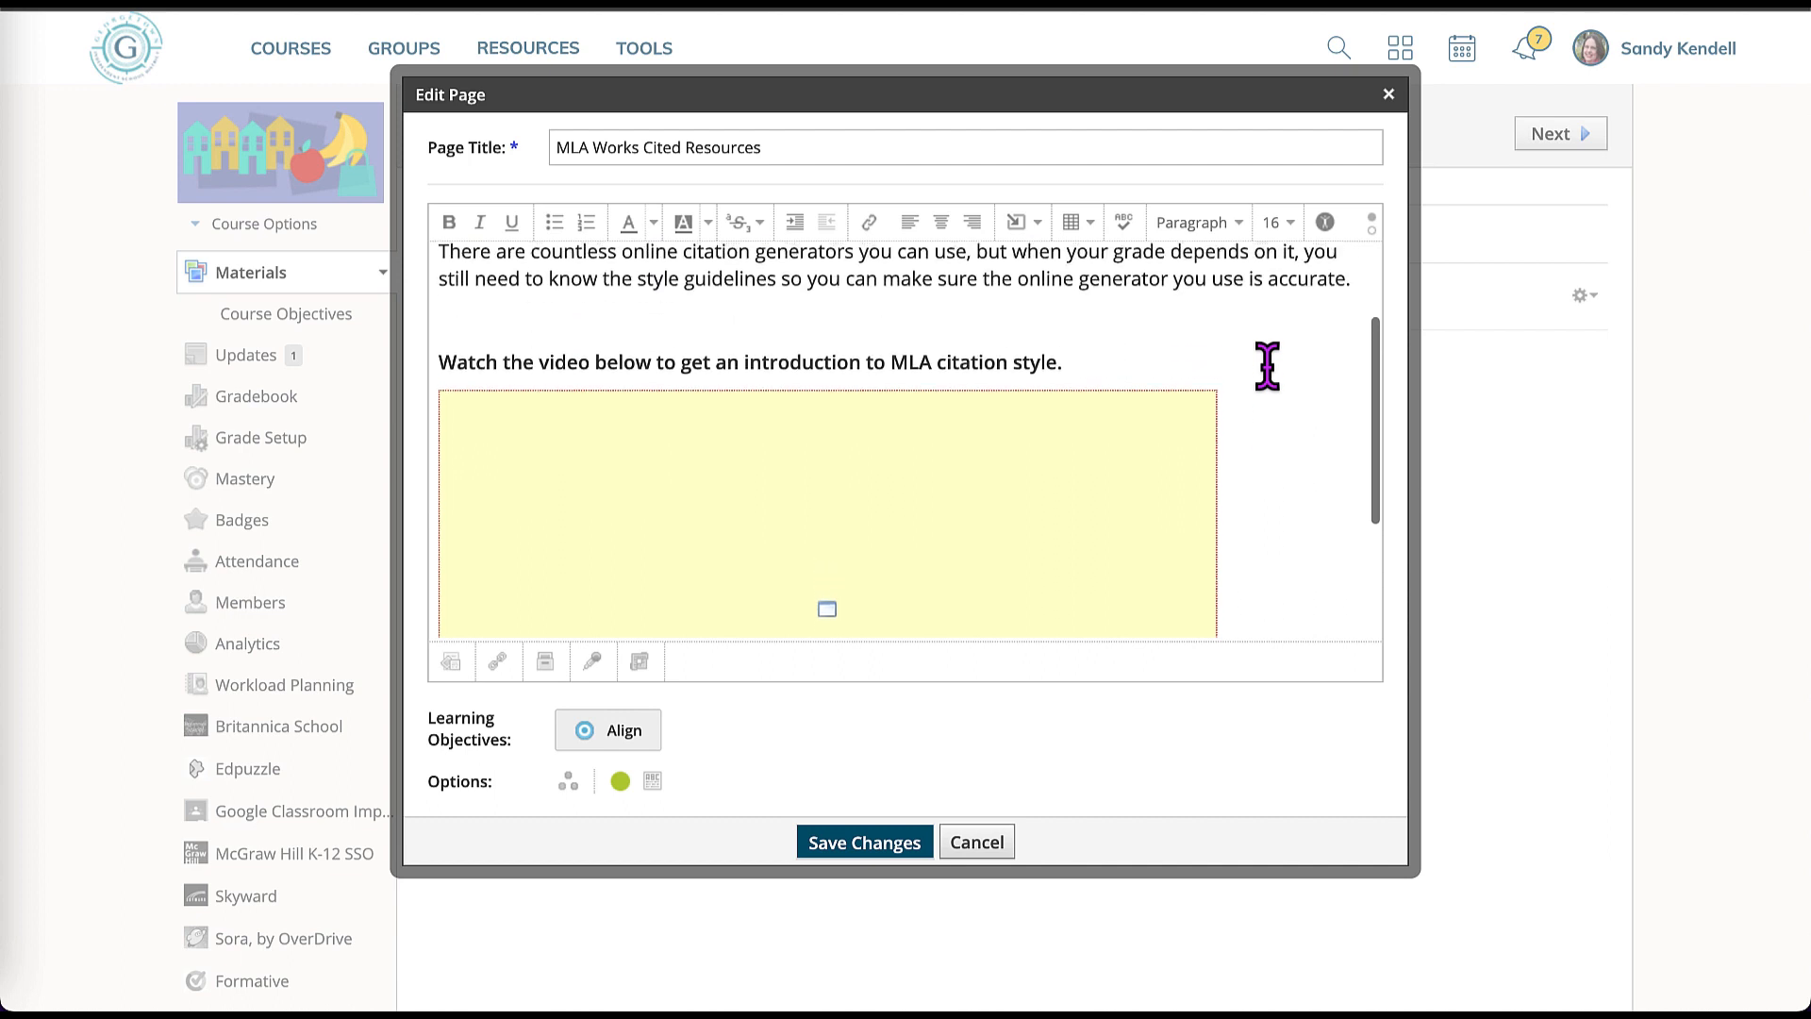
scroll(1267, 366, down, 4)
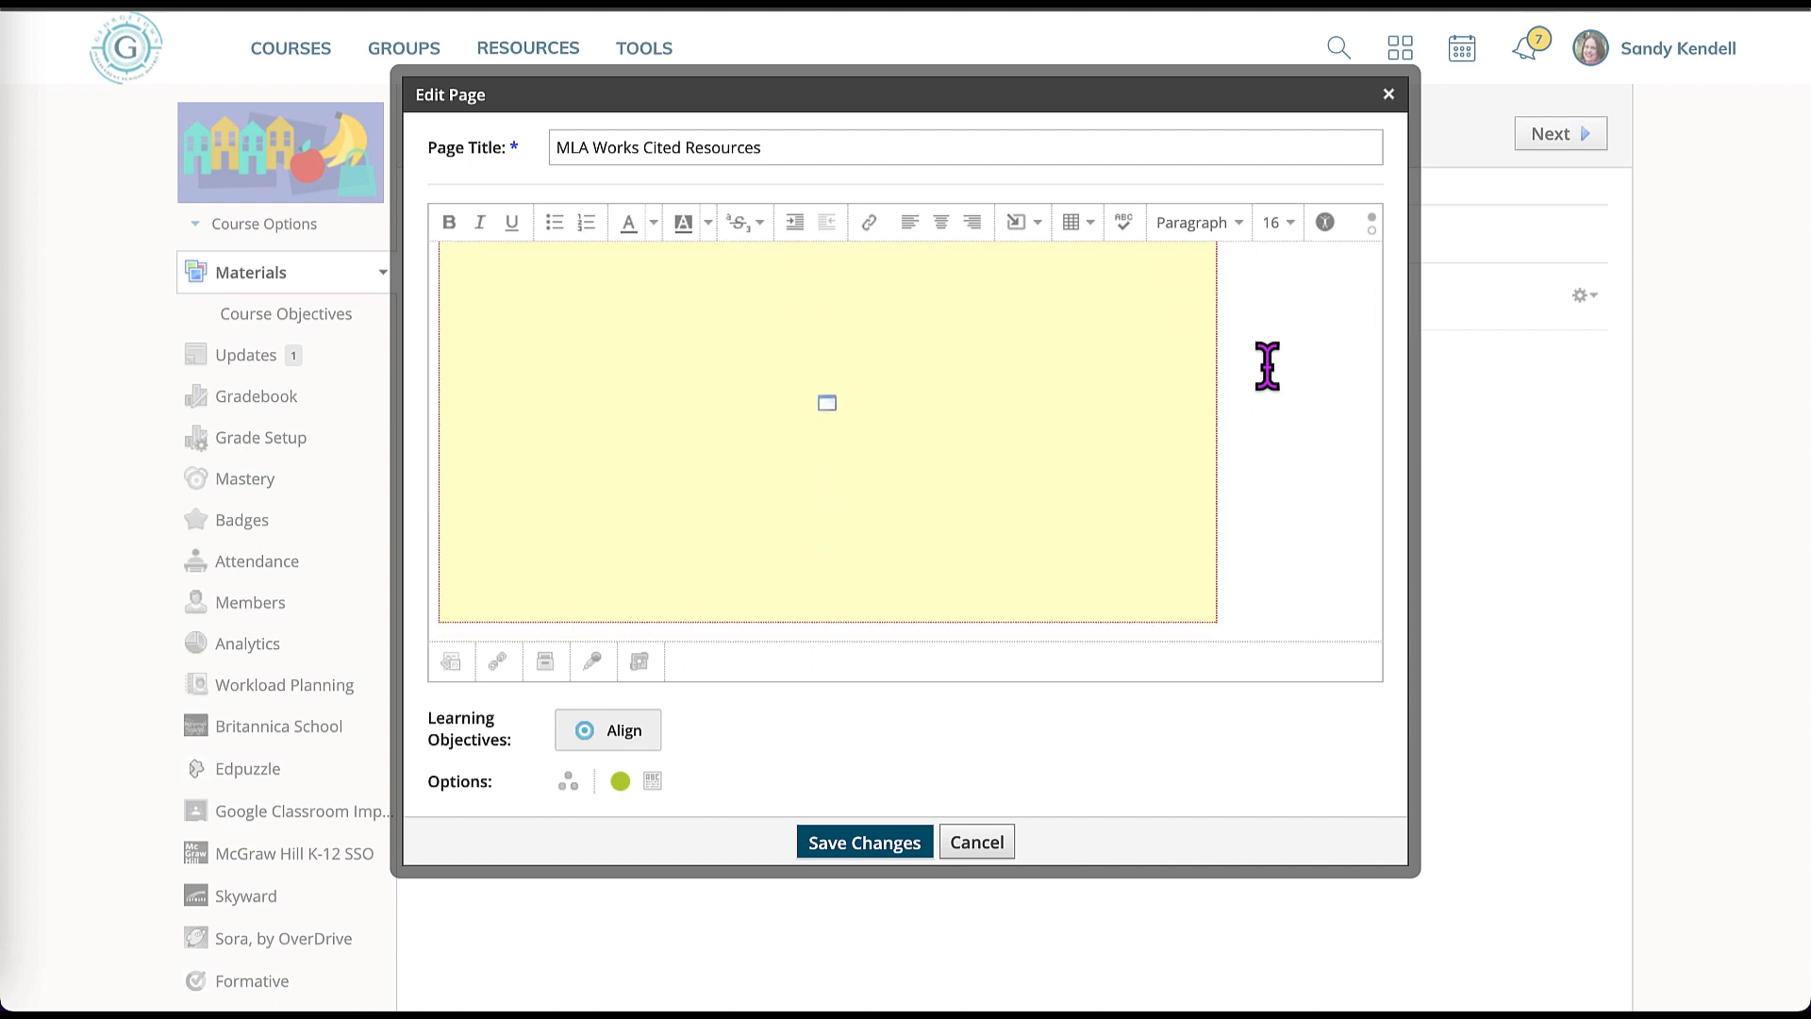
scroll(1269, 367, down, 3)
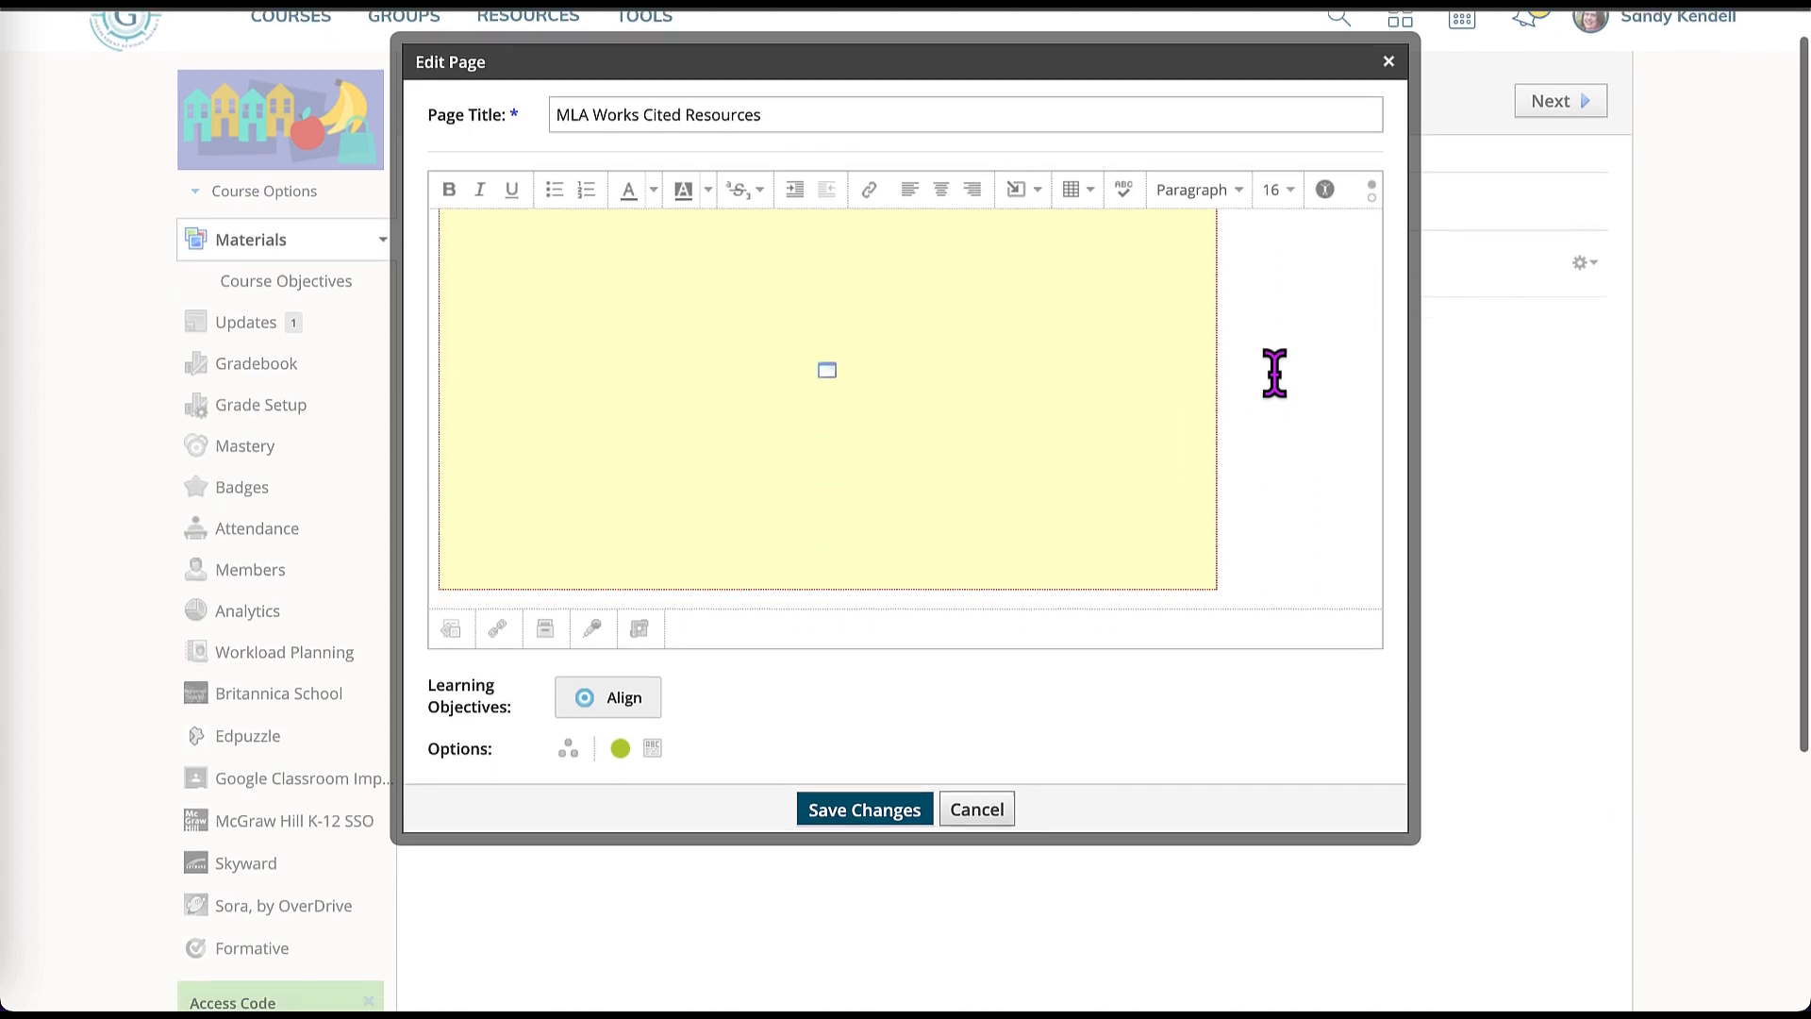
scroll(1274, 373, down, 3)
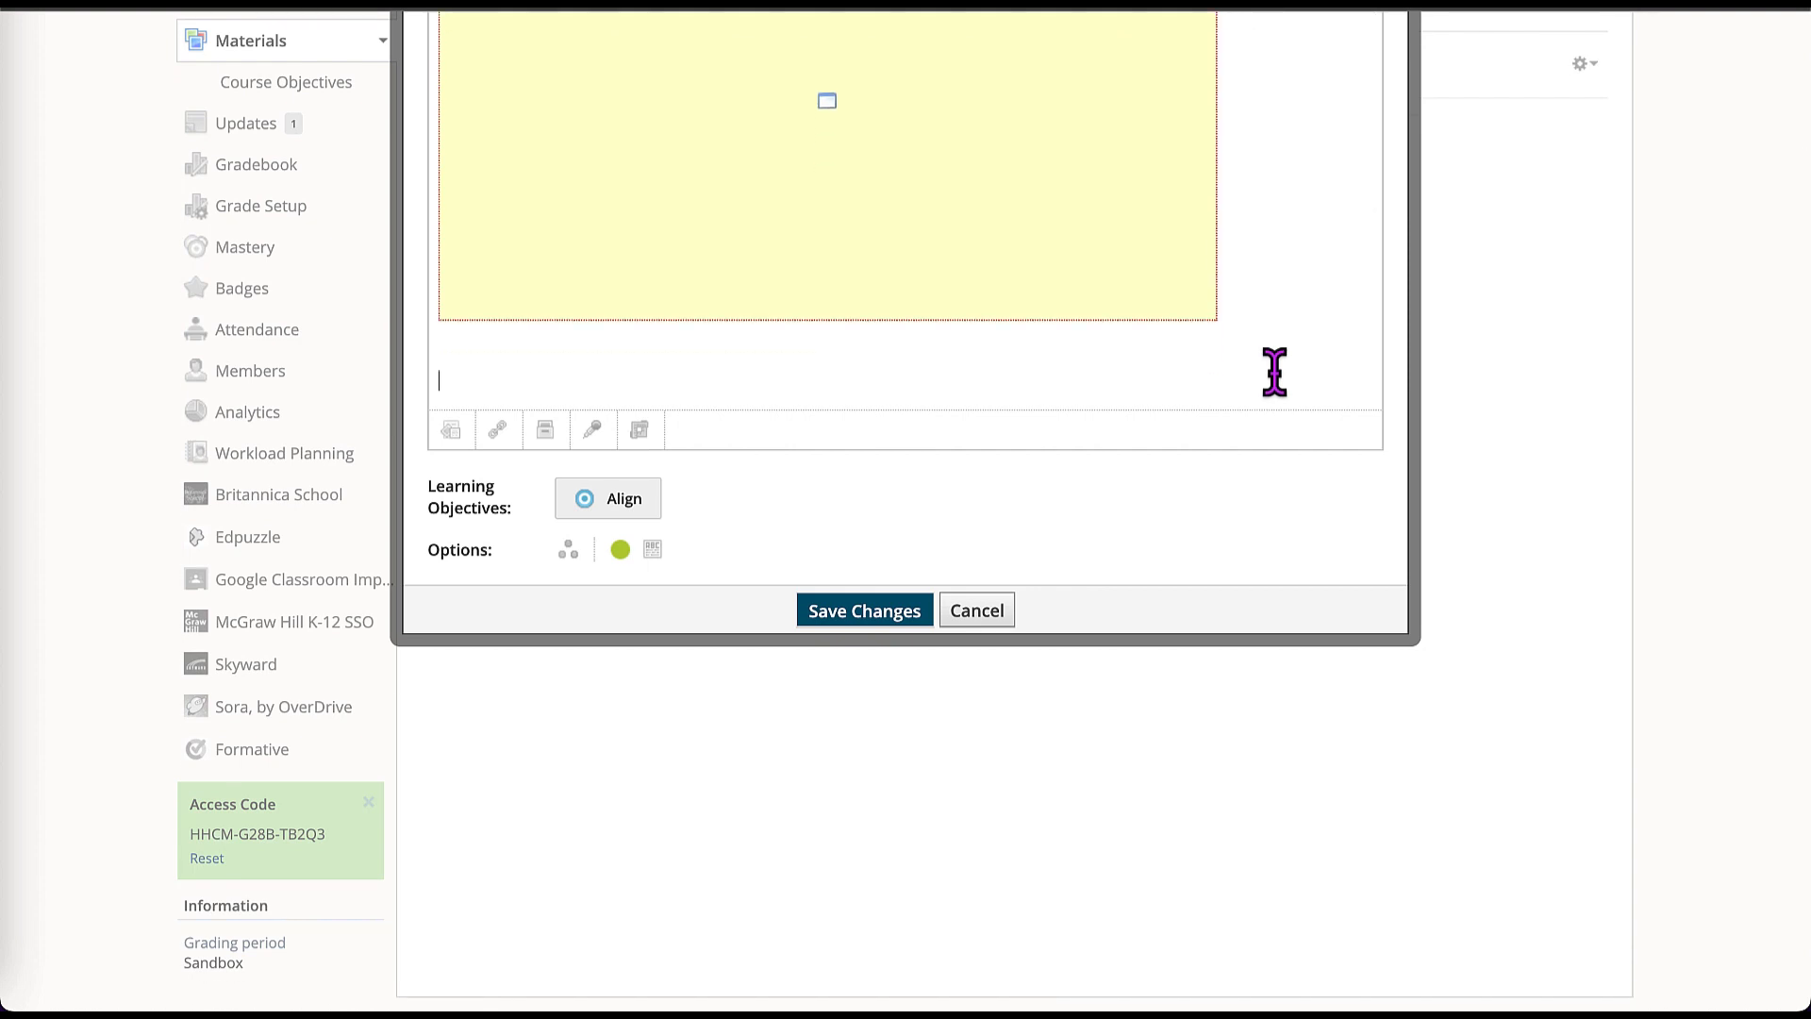
scroll(1274, 372, up, 2)
scroll(1274, 372, down, 2)
scroll(1275, 372, down, 1)
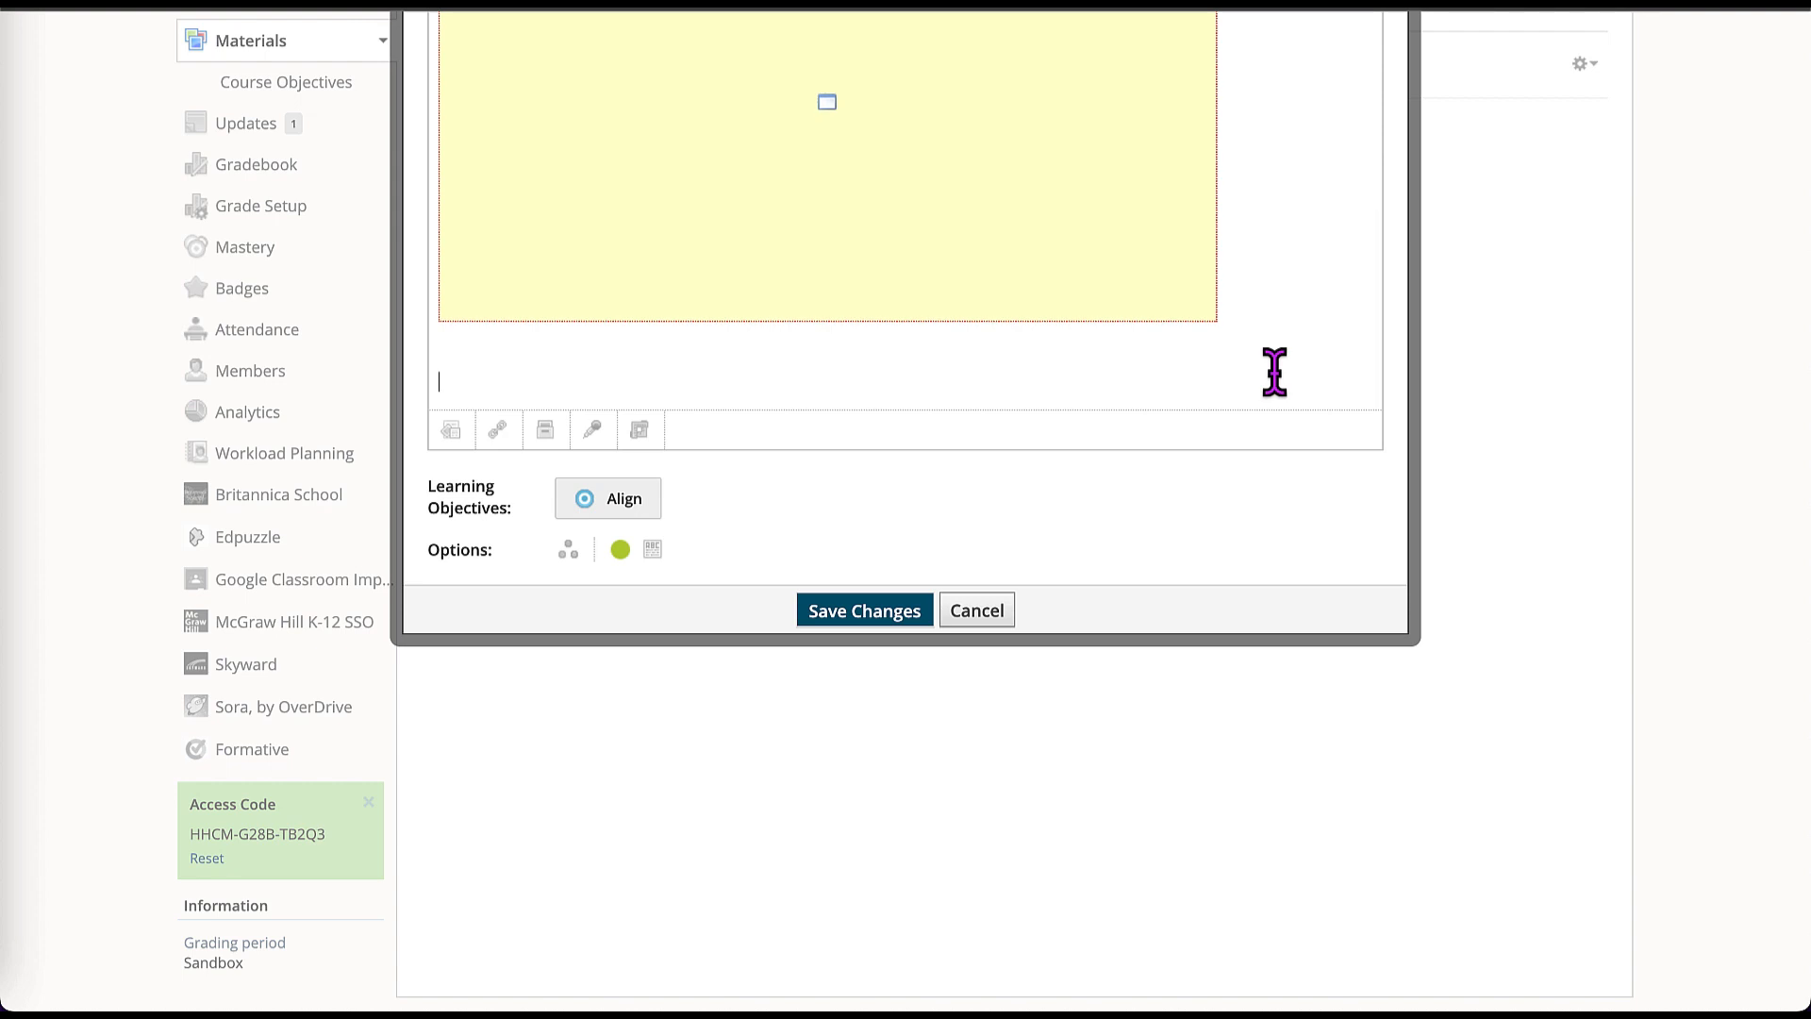
text(He)
- Set the font size of the sentence about the class slides to 16
drag(830, 604, 408, 604)
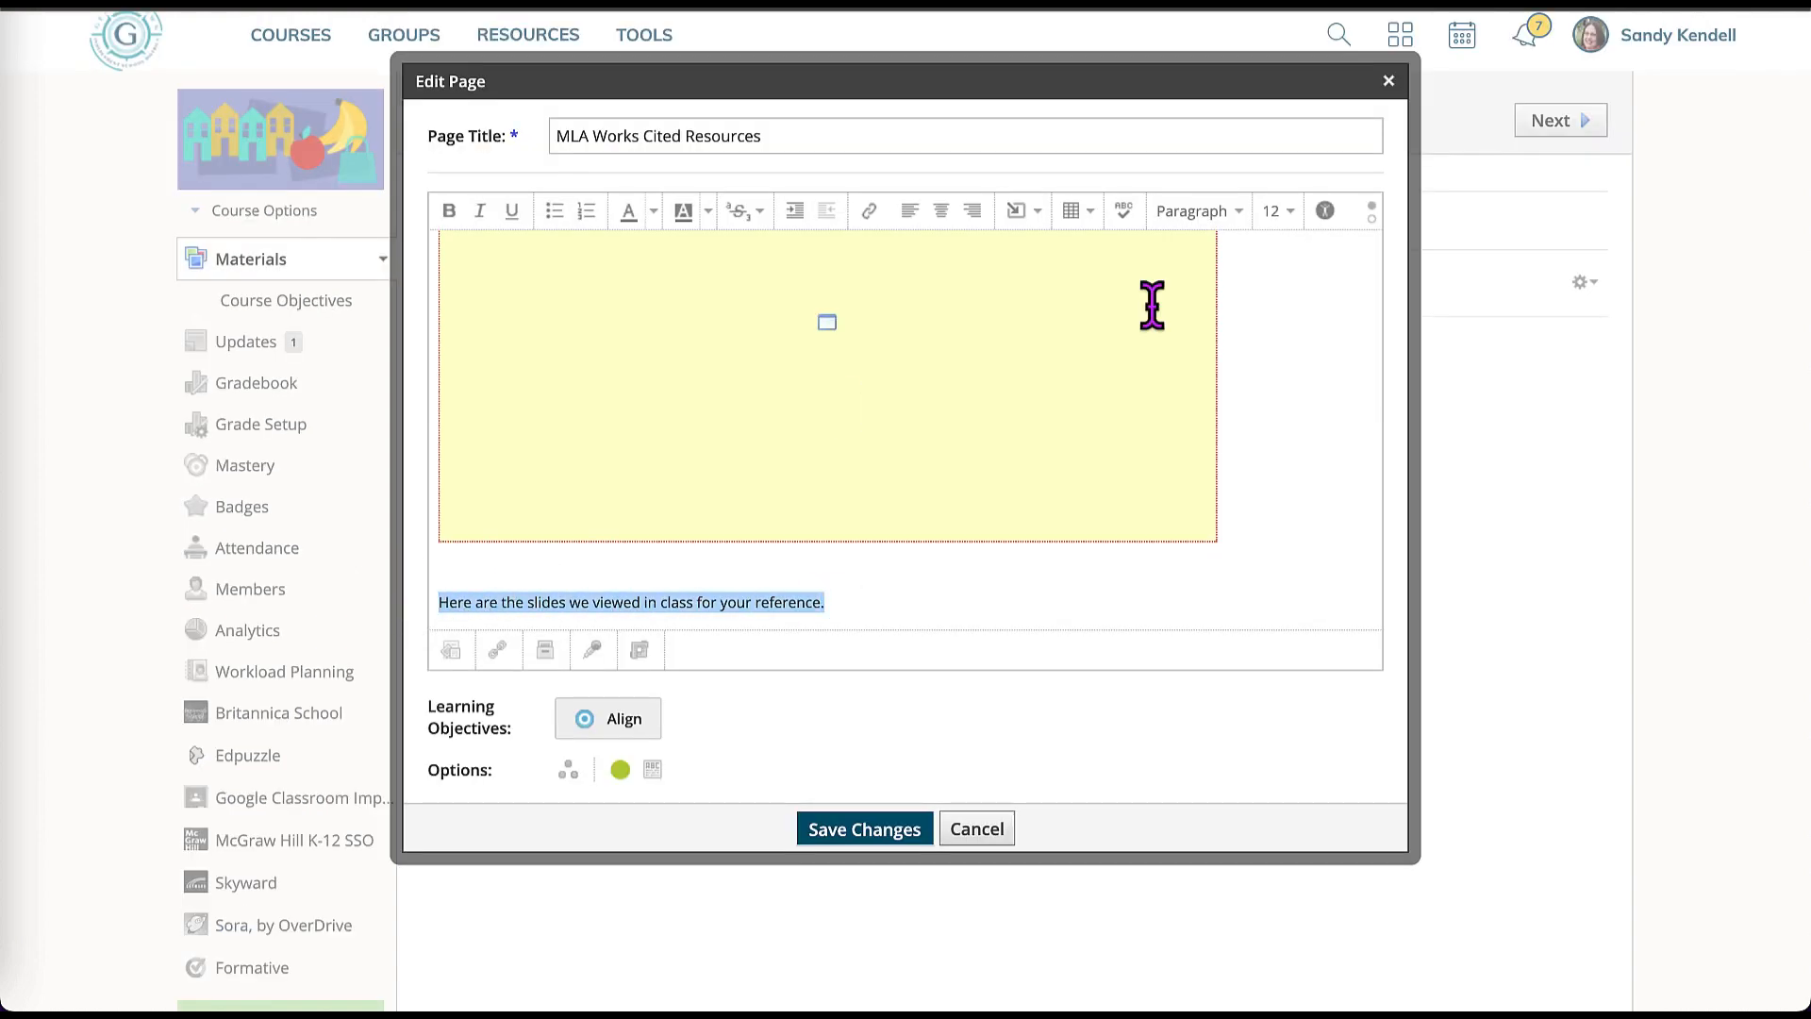
click(1282, 224)
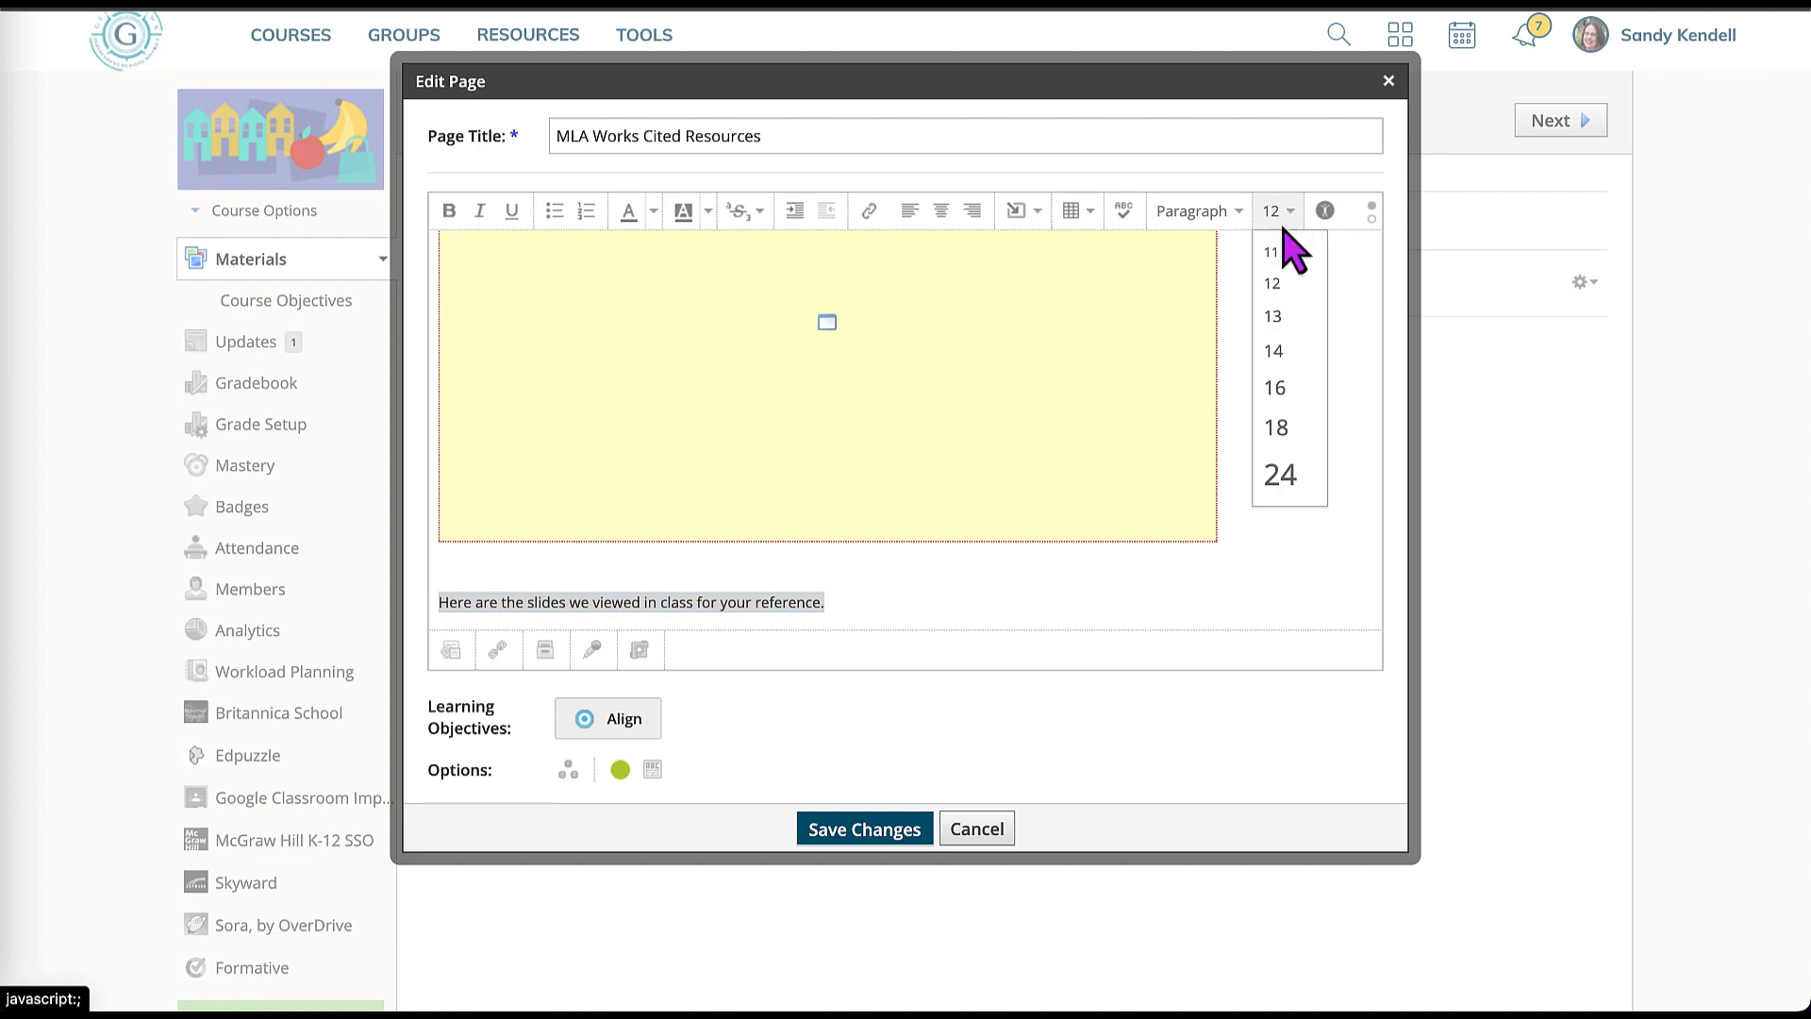
click(1290, 388)
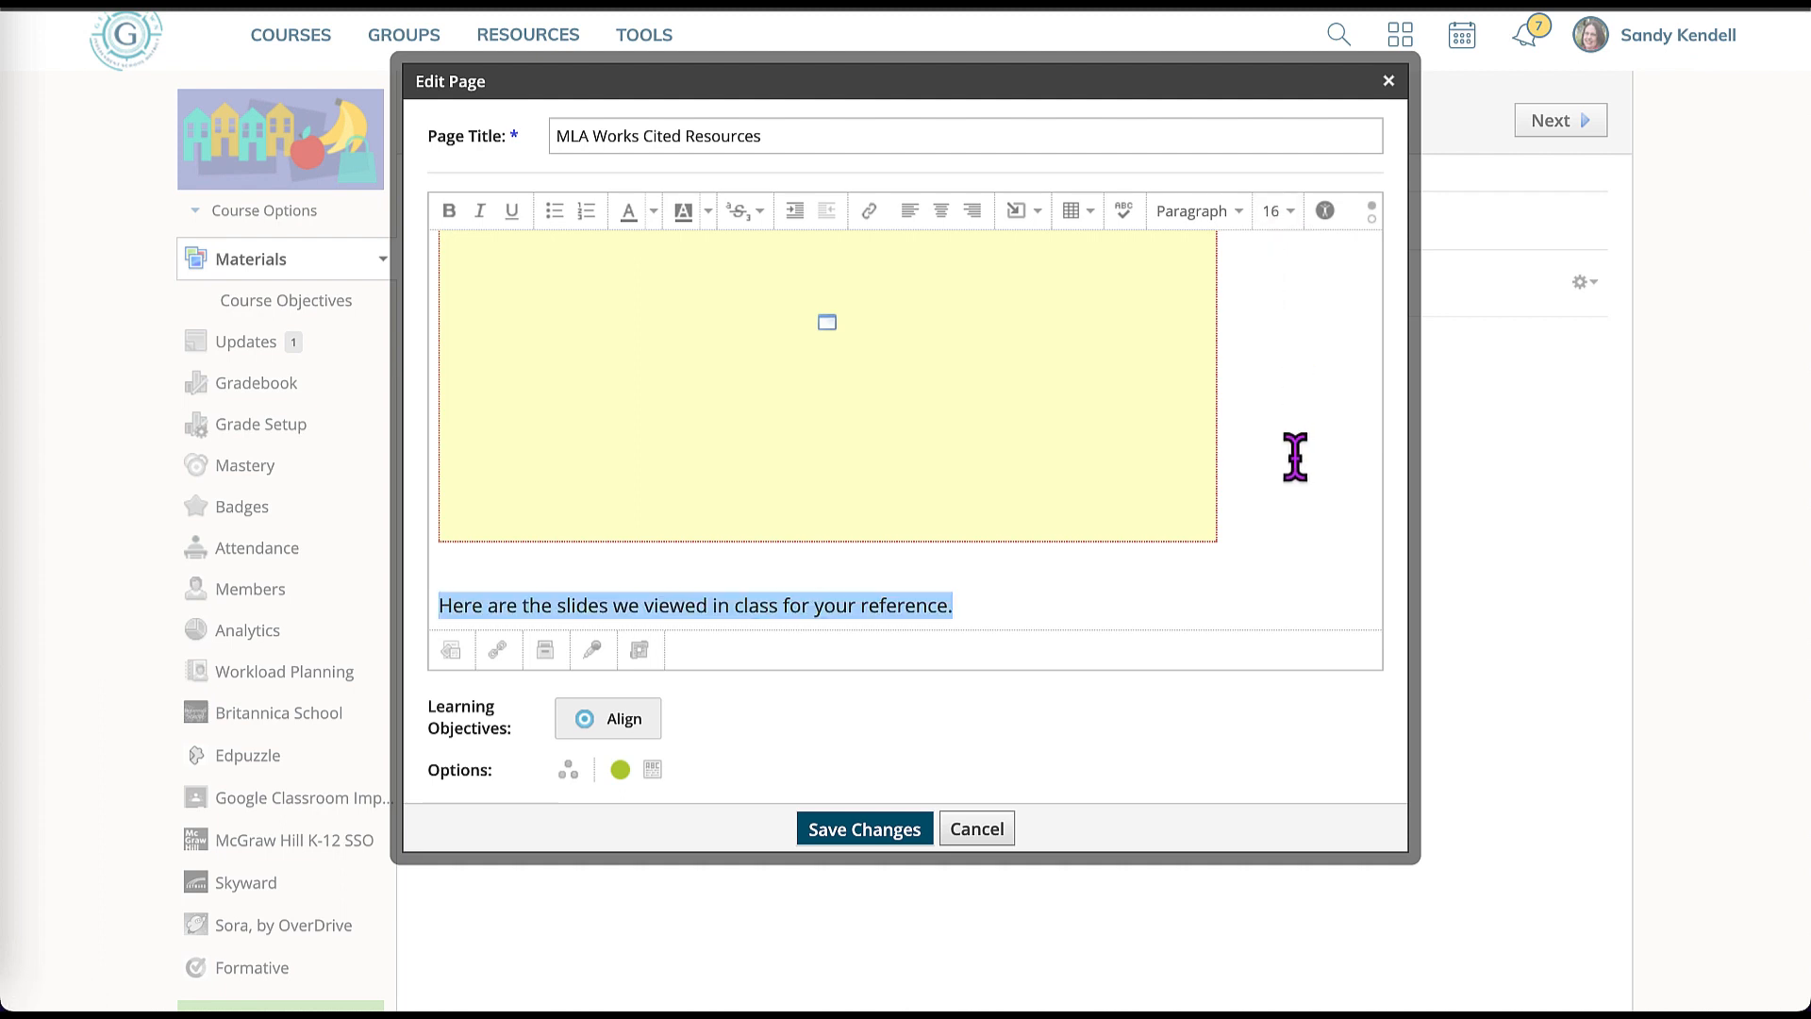
click(1234, 592)
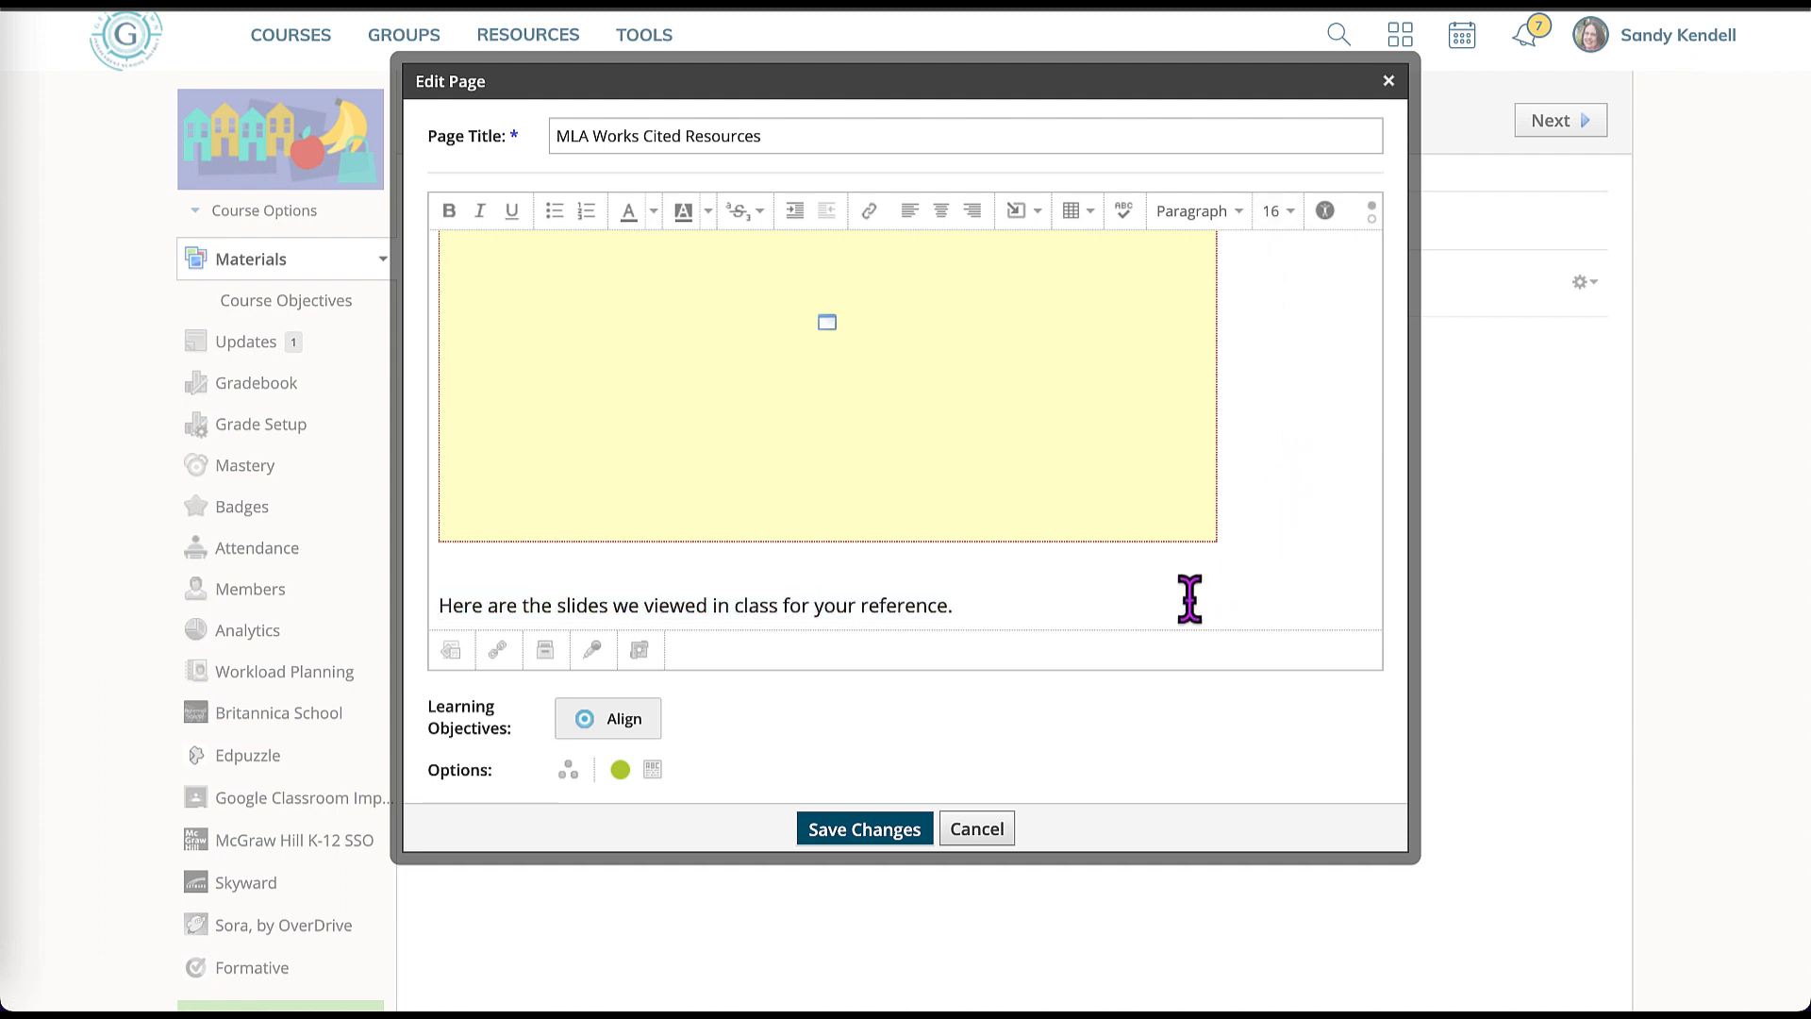
- Embed MLA_PPT_updated_Feb_2023.pptx from Google Drive below the sentence about the class slides
scroll(1189, 599, down, 1)
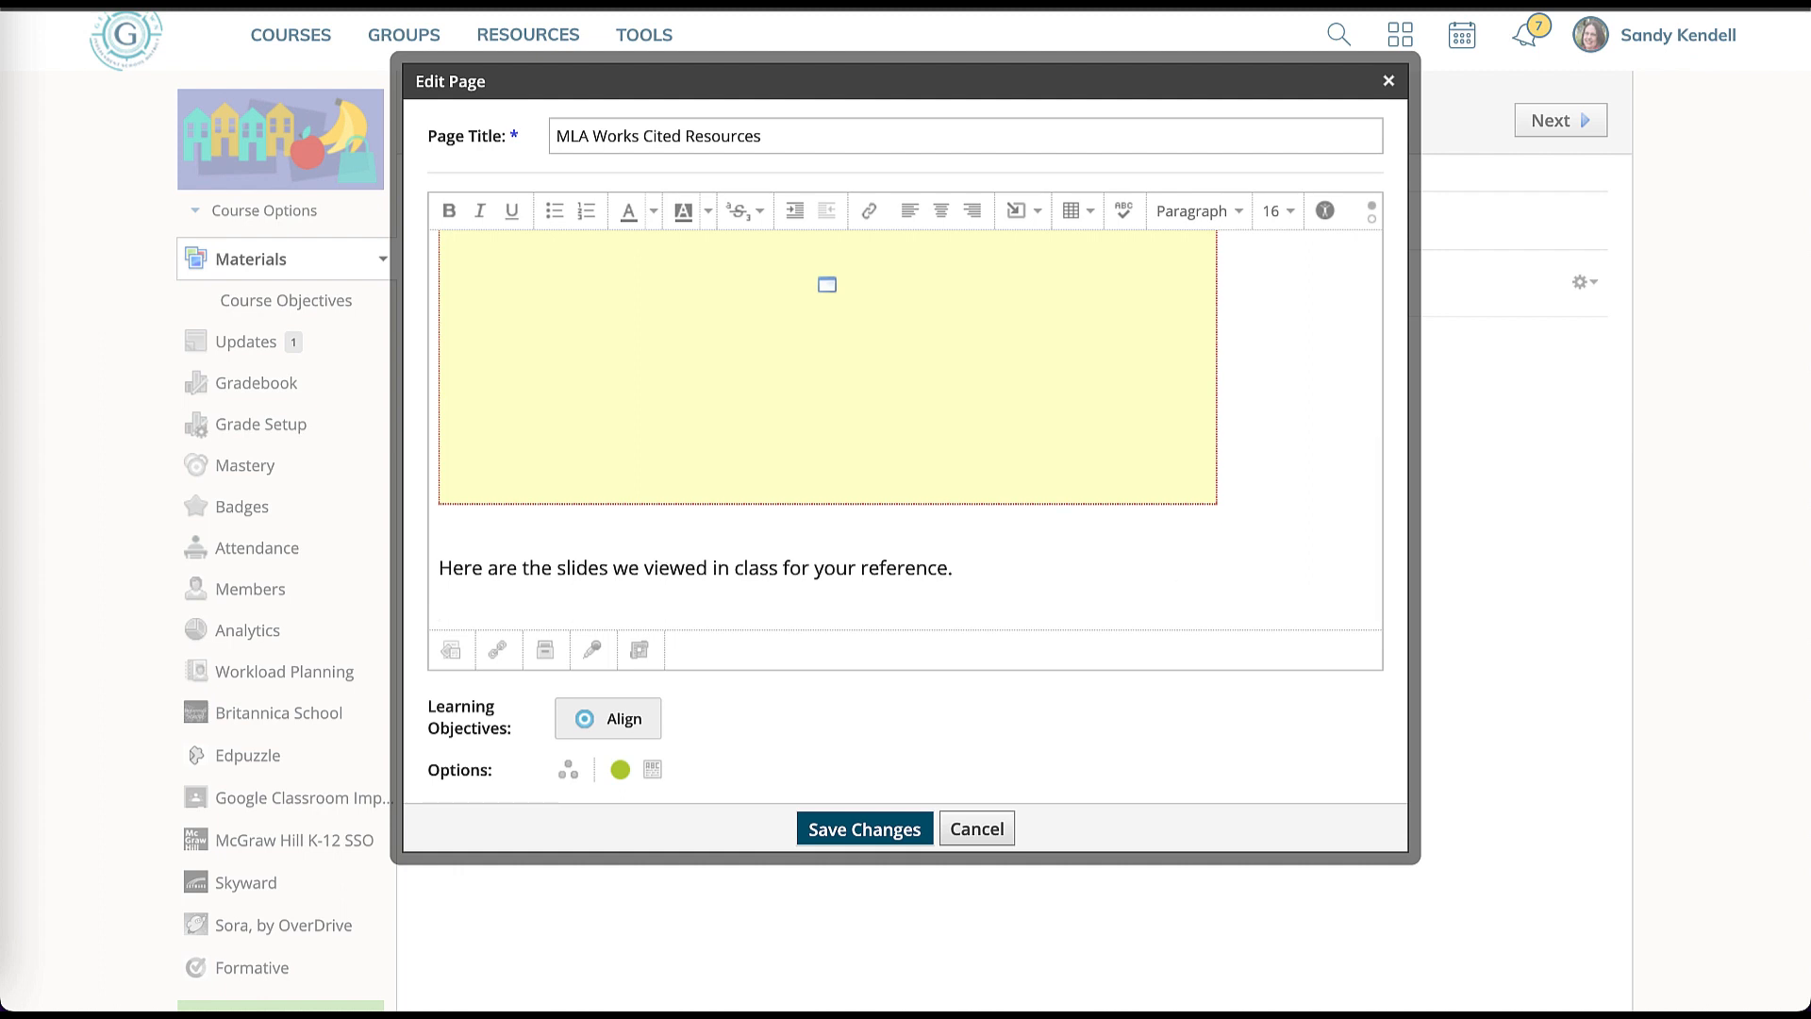
click(1032, 221)
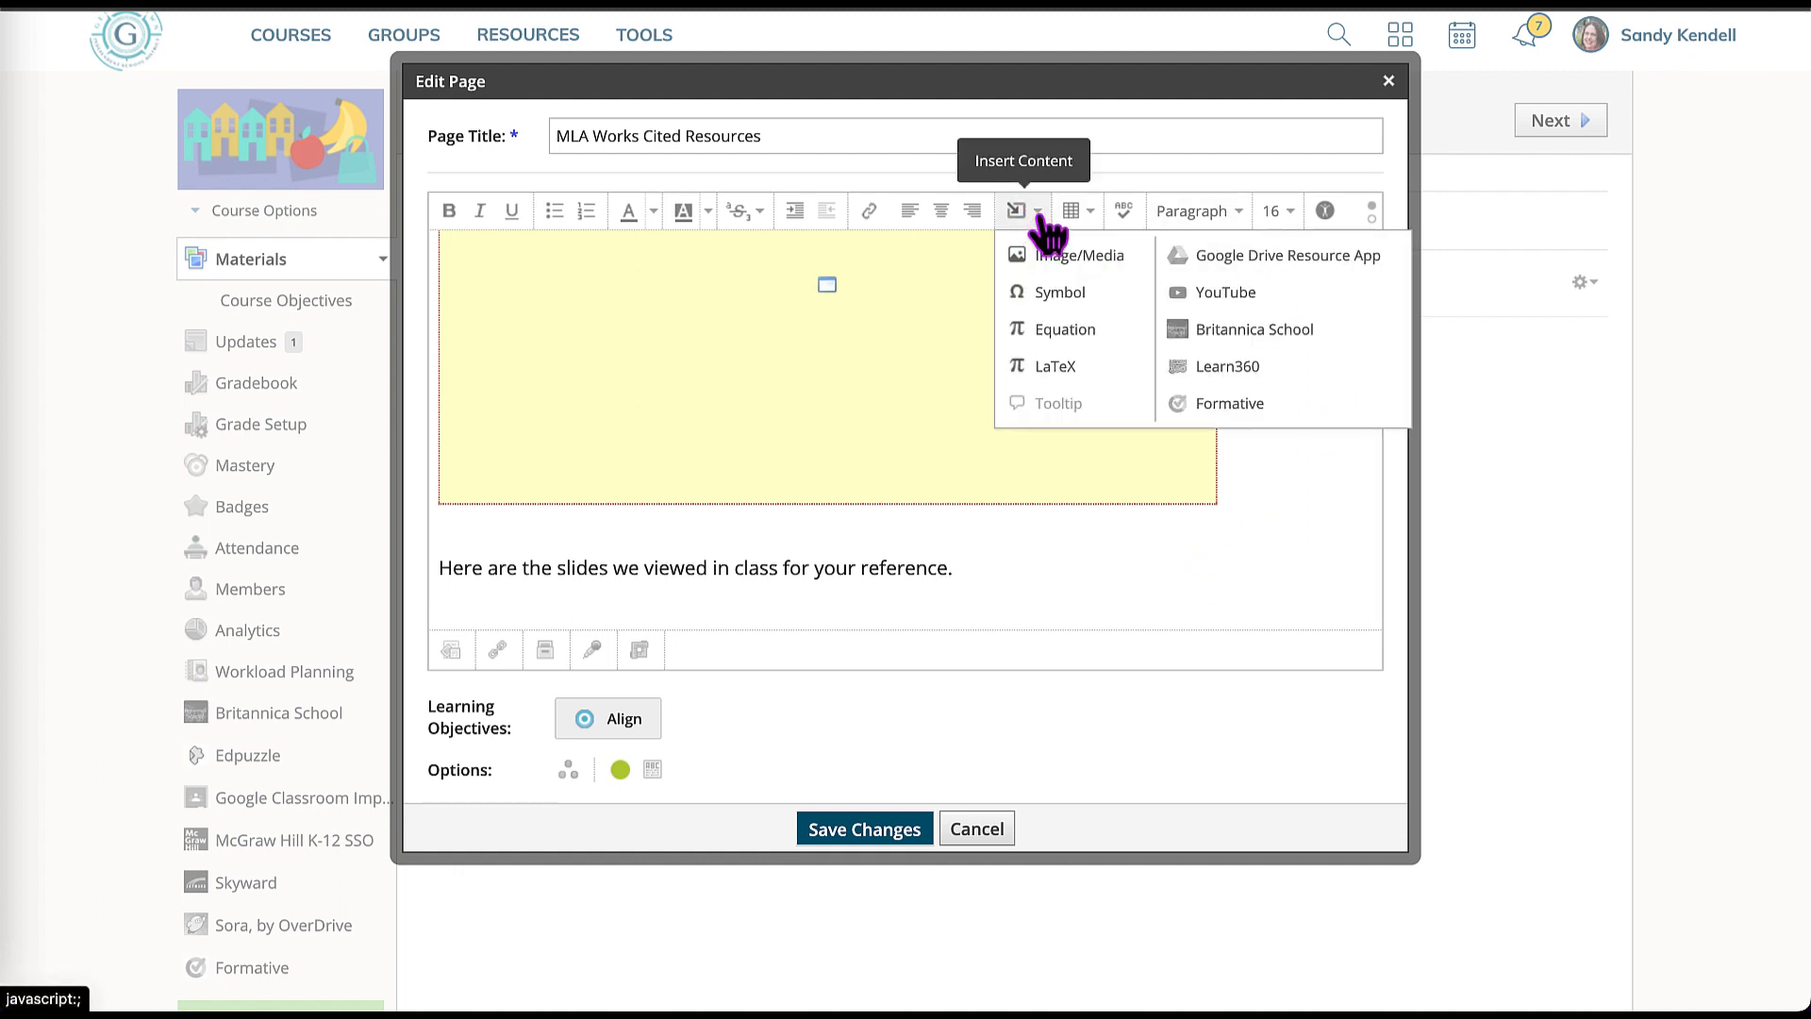
click(1199, 264)
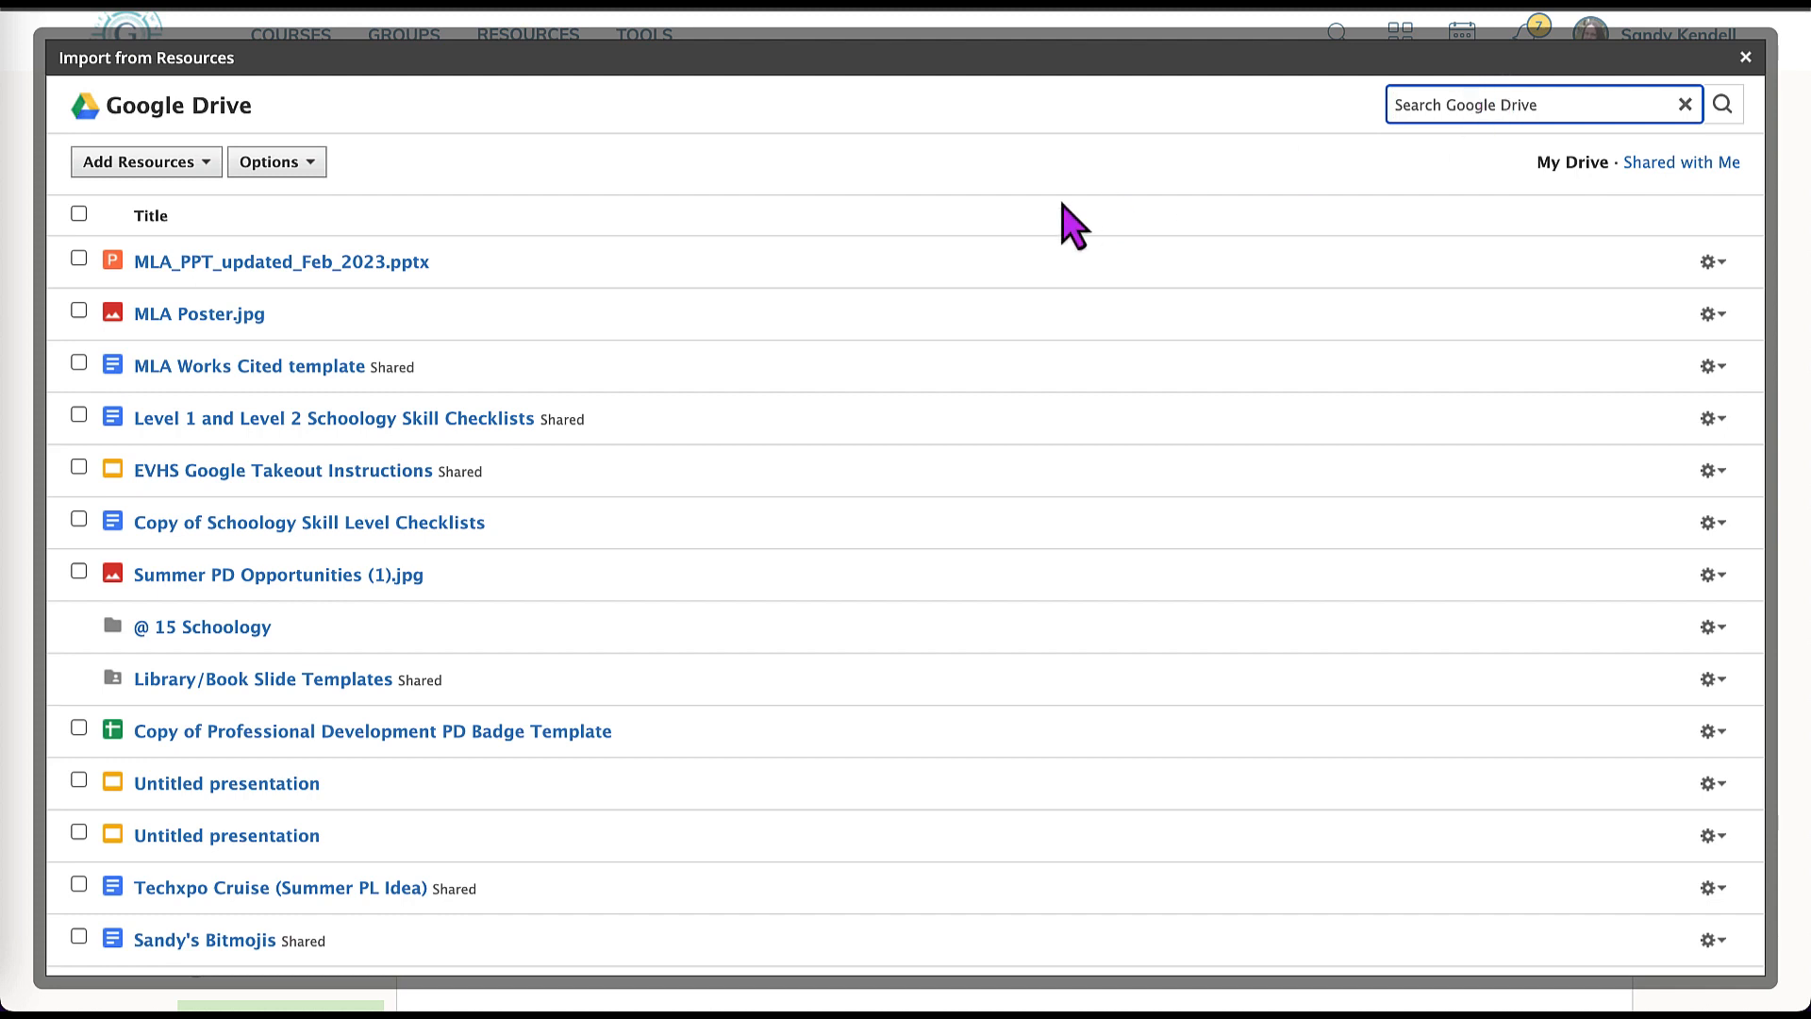
click(1722, 264)
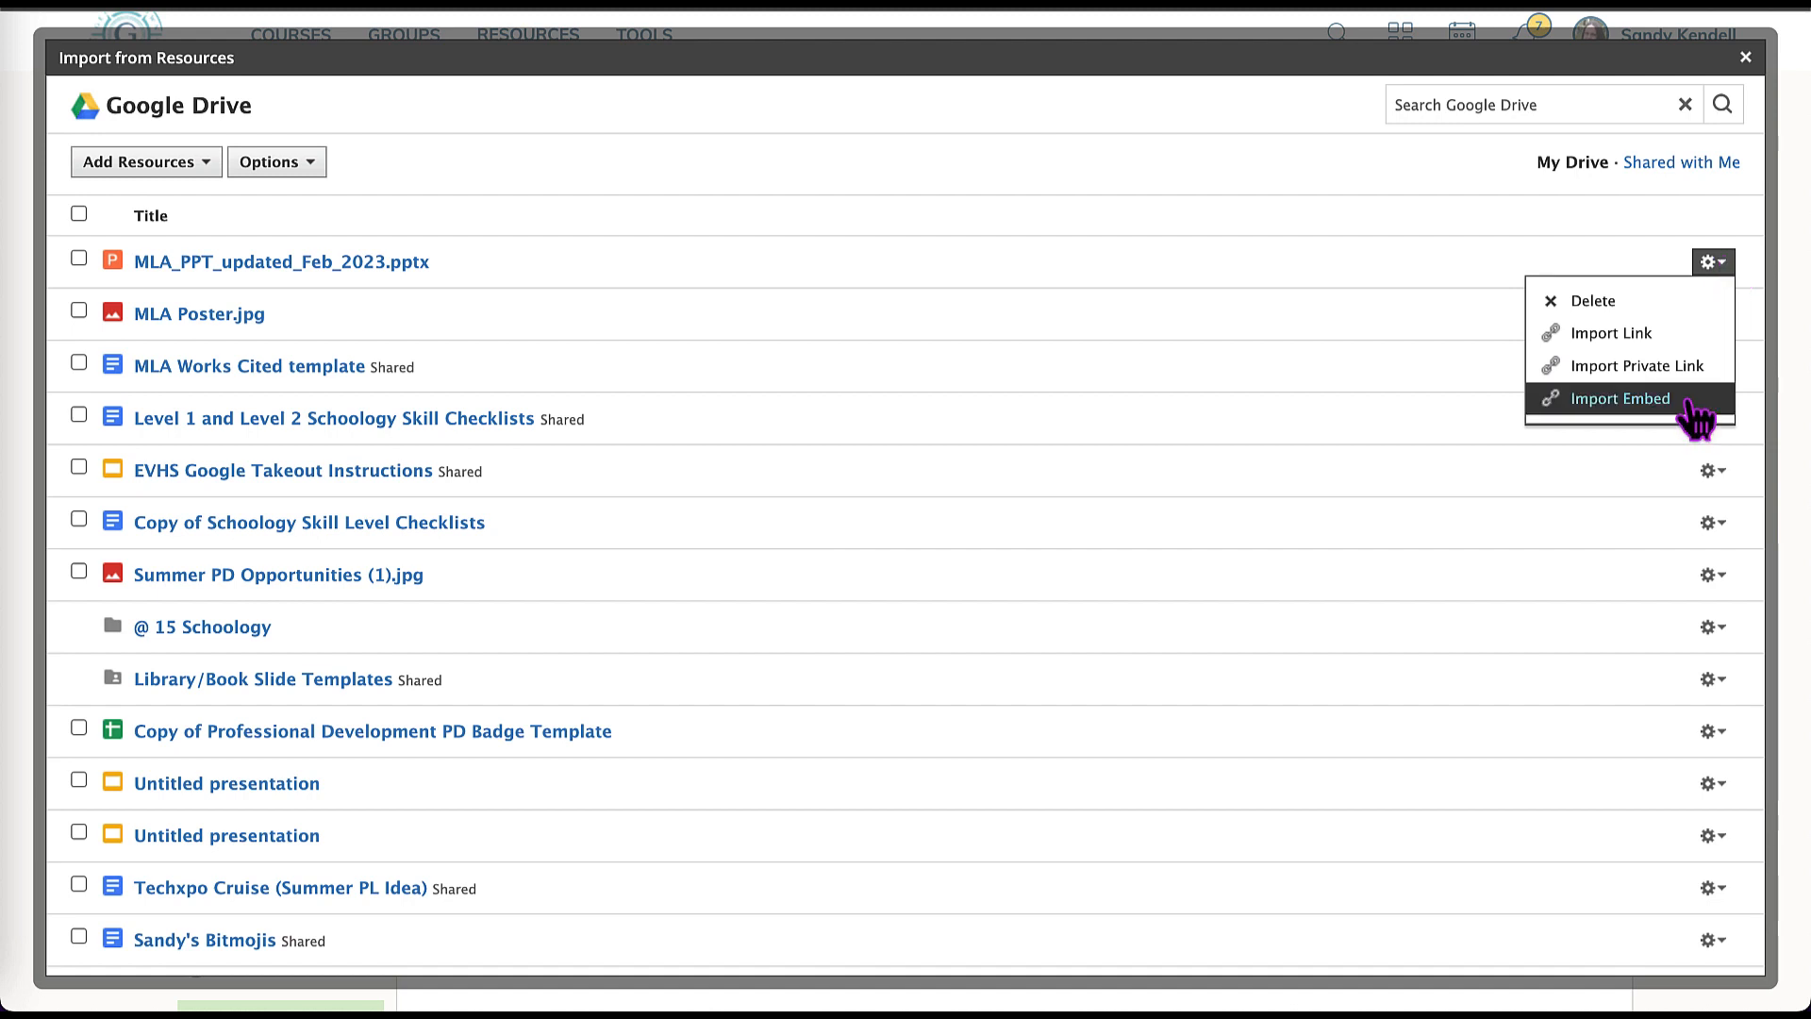
click(1688, 403)
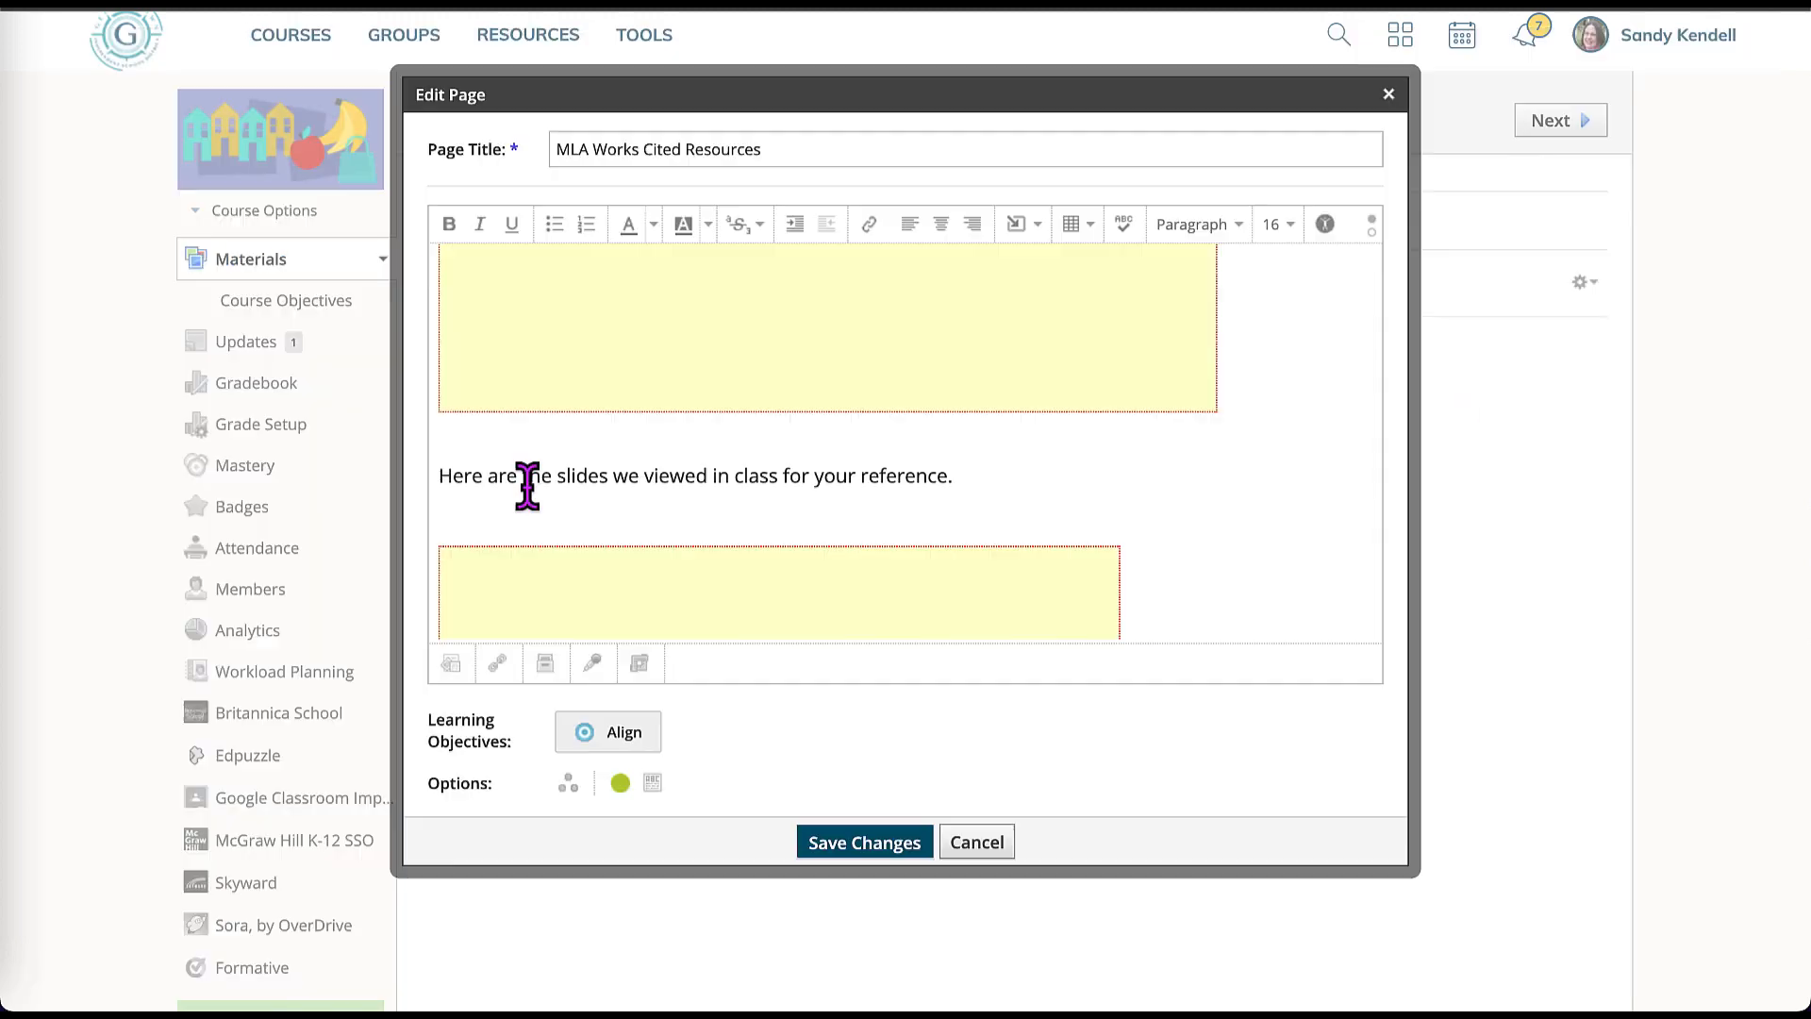
- Make the sentence "Here are the slides we viewed in class for your reference." bold
triple_click(525, 477)
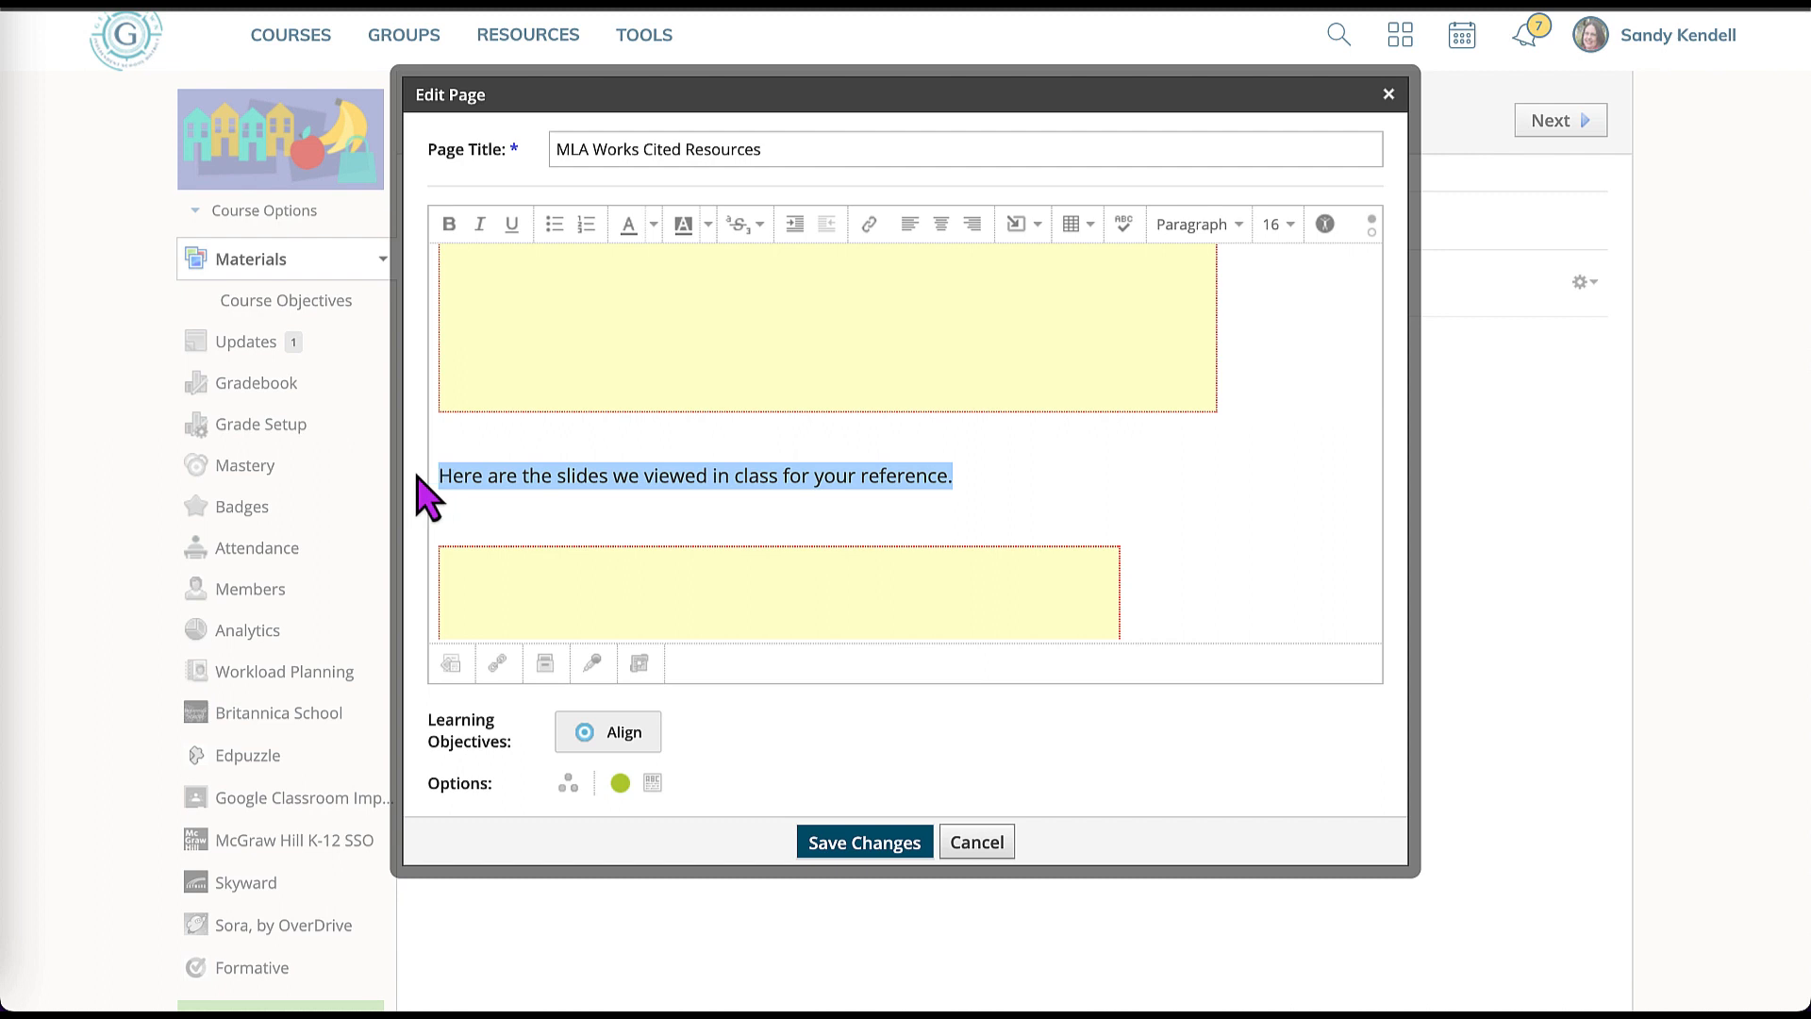
click(449, 224)
click(1189, 443)
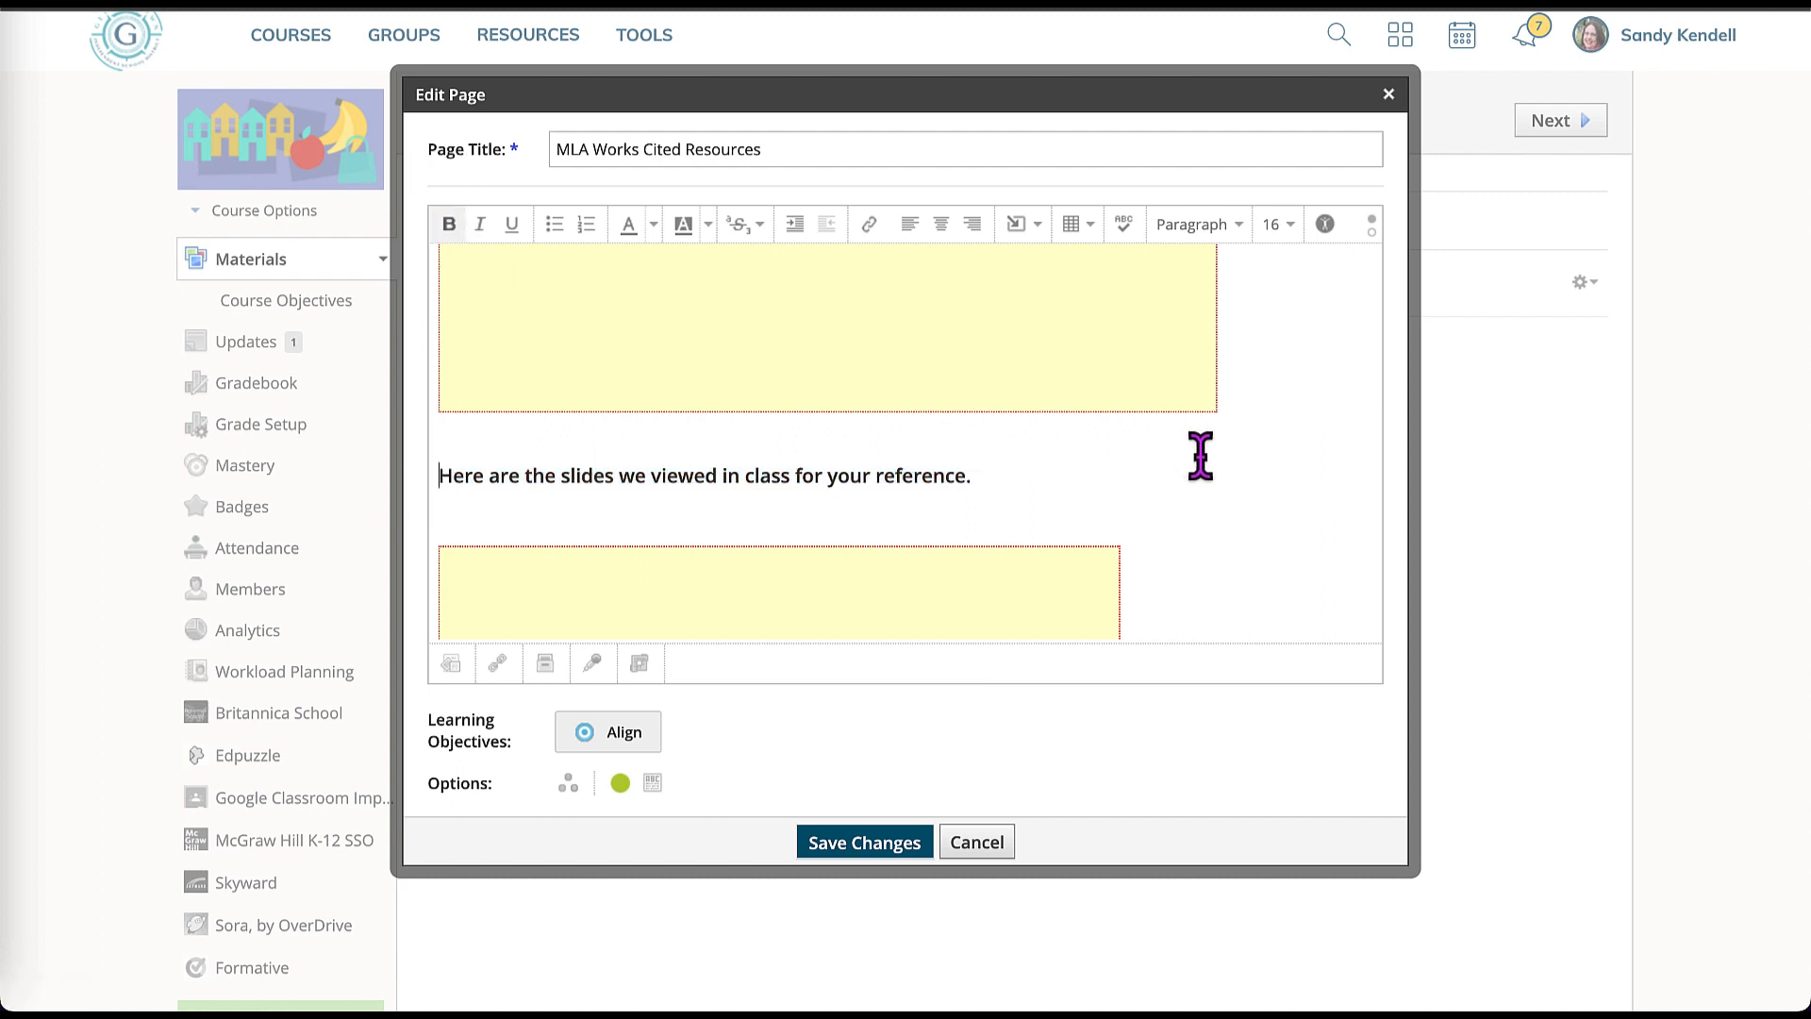
- Below the embedded slides, add a bold paragraph recommending the Purdue OWL (Online Writing Lab) and the bullet "Link to the Purdue OWL"
scroll(1199, 456, down, 3)
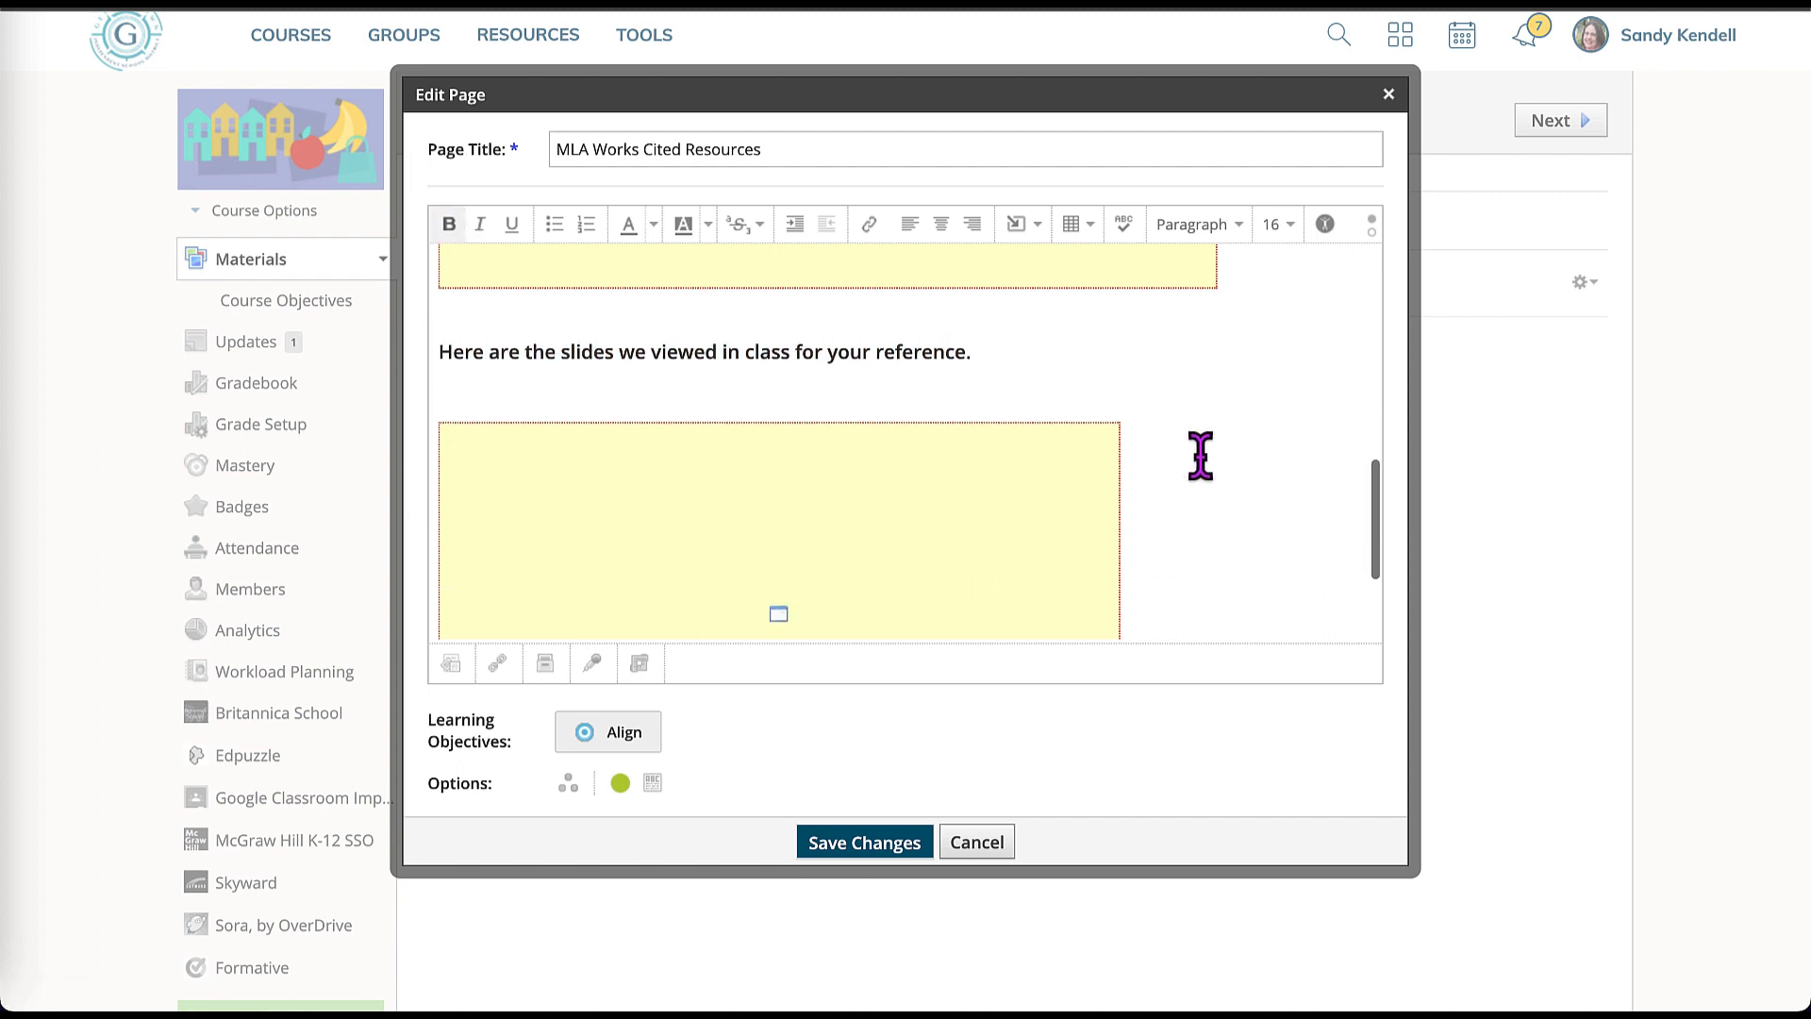
scroll(1253, 391, down, 1)
click(1254, 391)
key(Return)
key(Return)
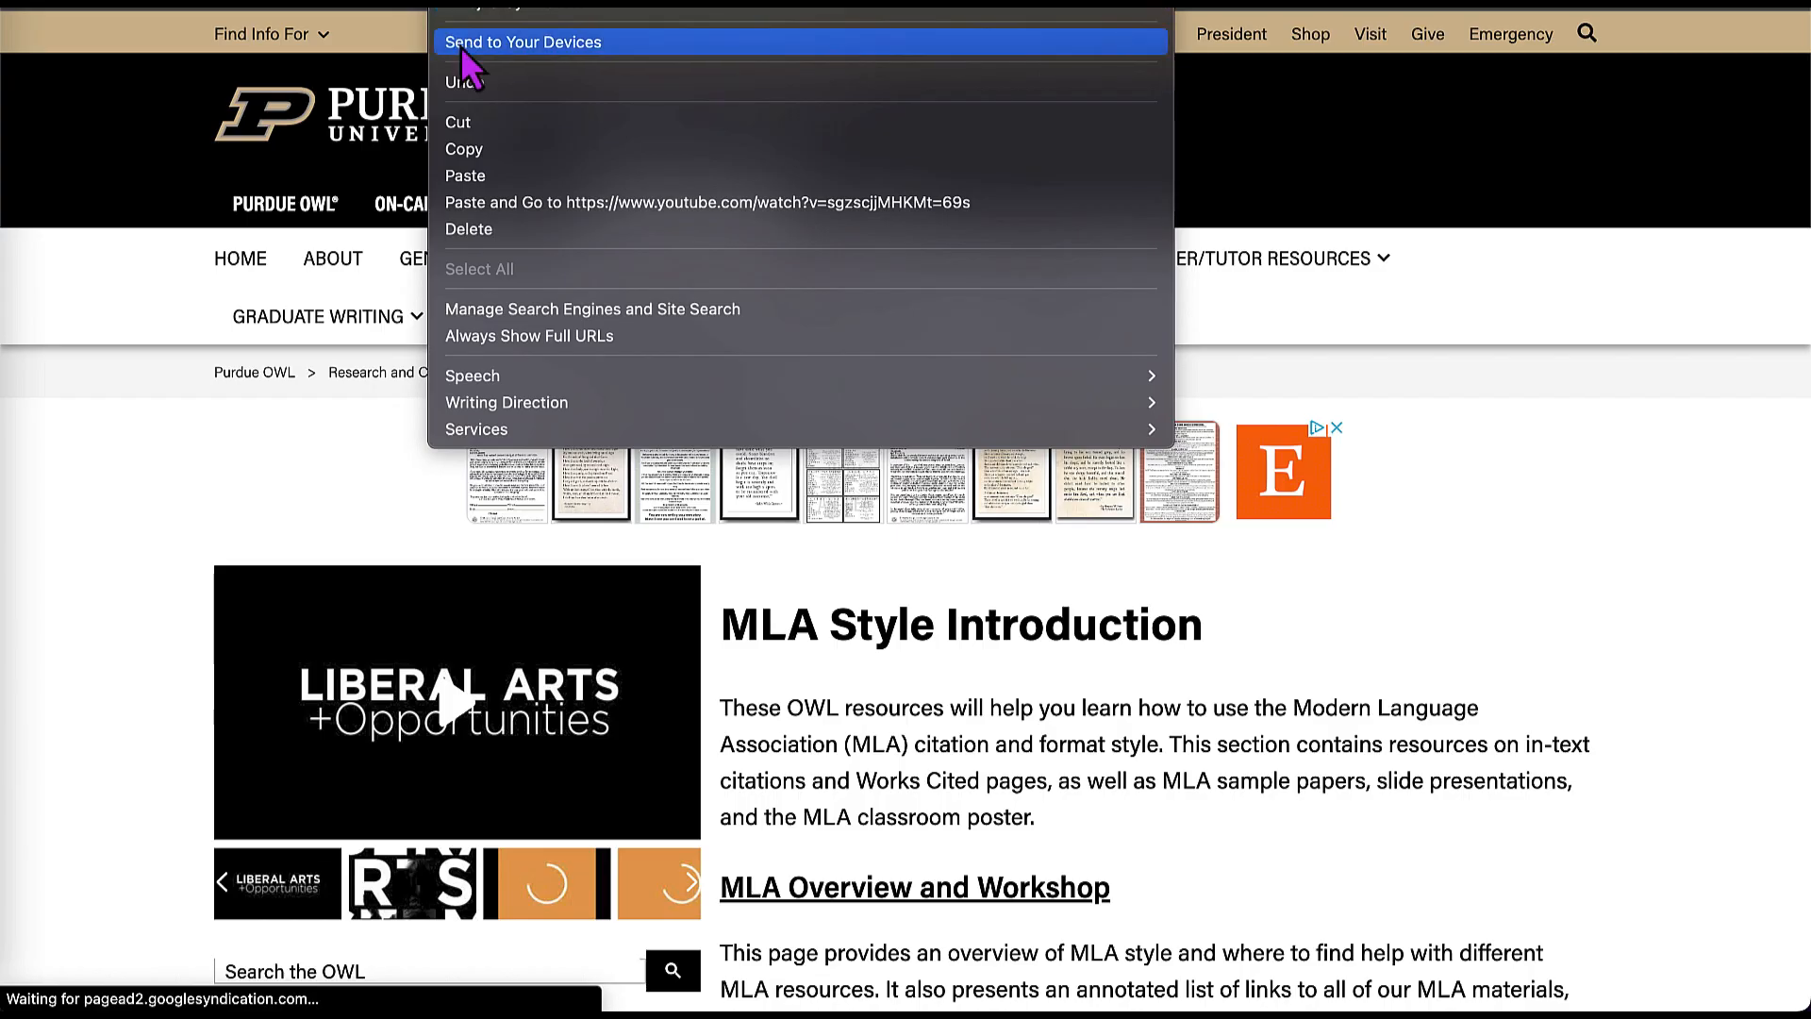
- Copy the address of Purdue OWL's MLA Style Introduction page and link the "Link to the Purdue OWL" bullet to it, opening in a new tab
click(462, 139)
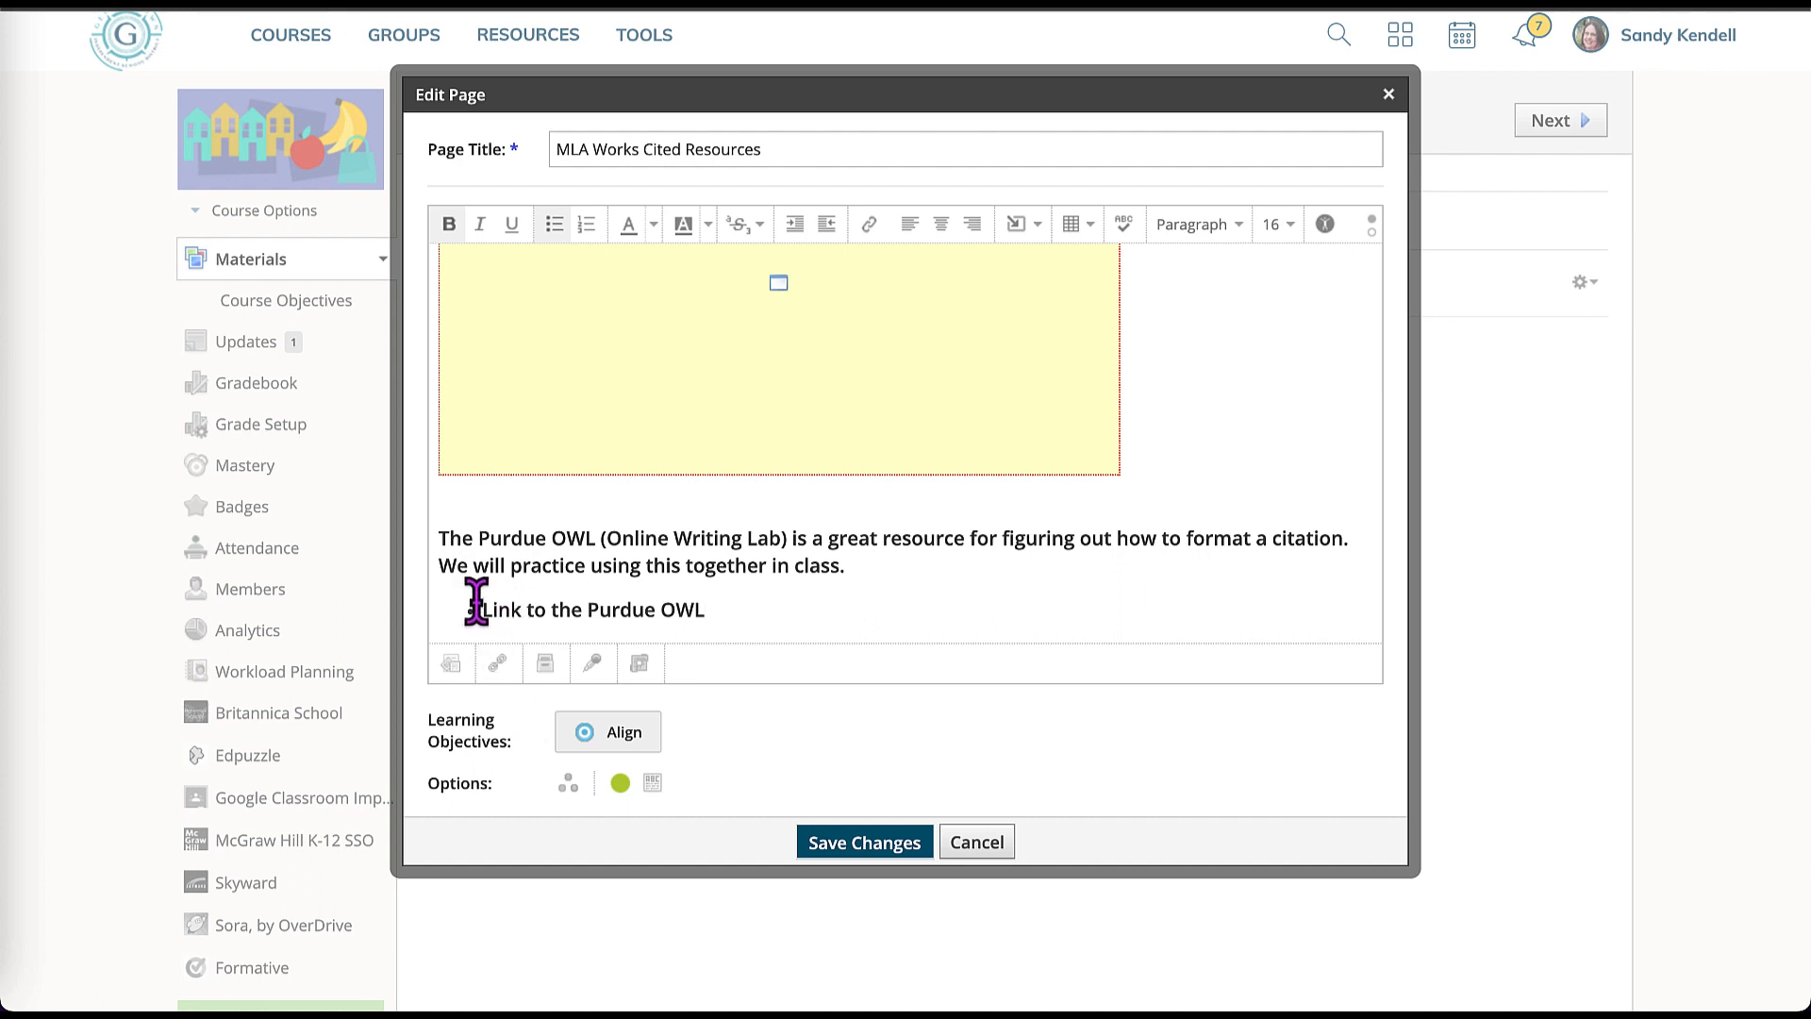
drag(476, 600, 717, 616)
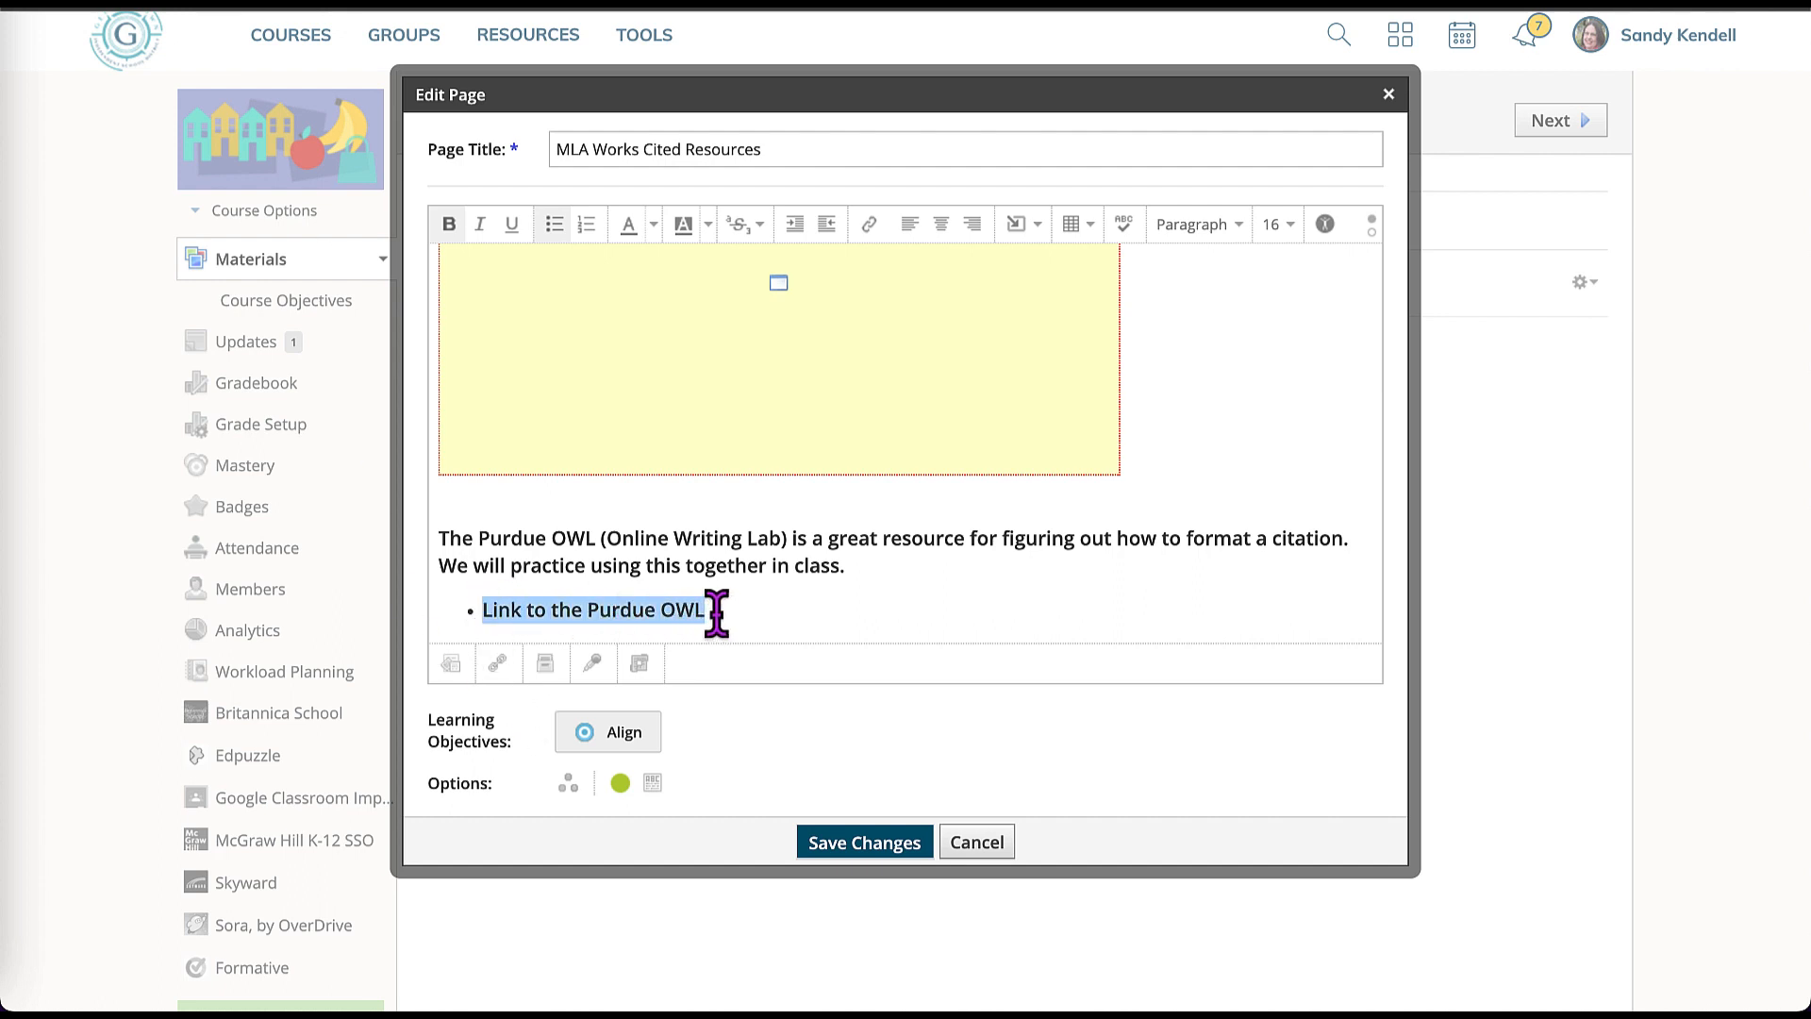
click(869, 226)
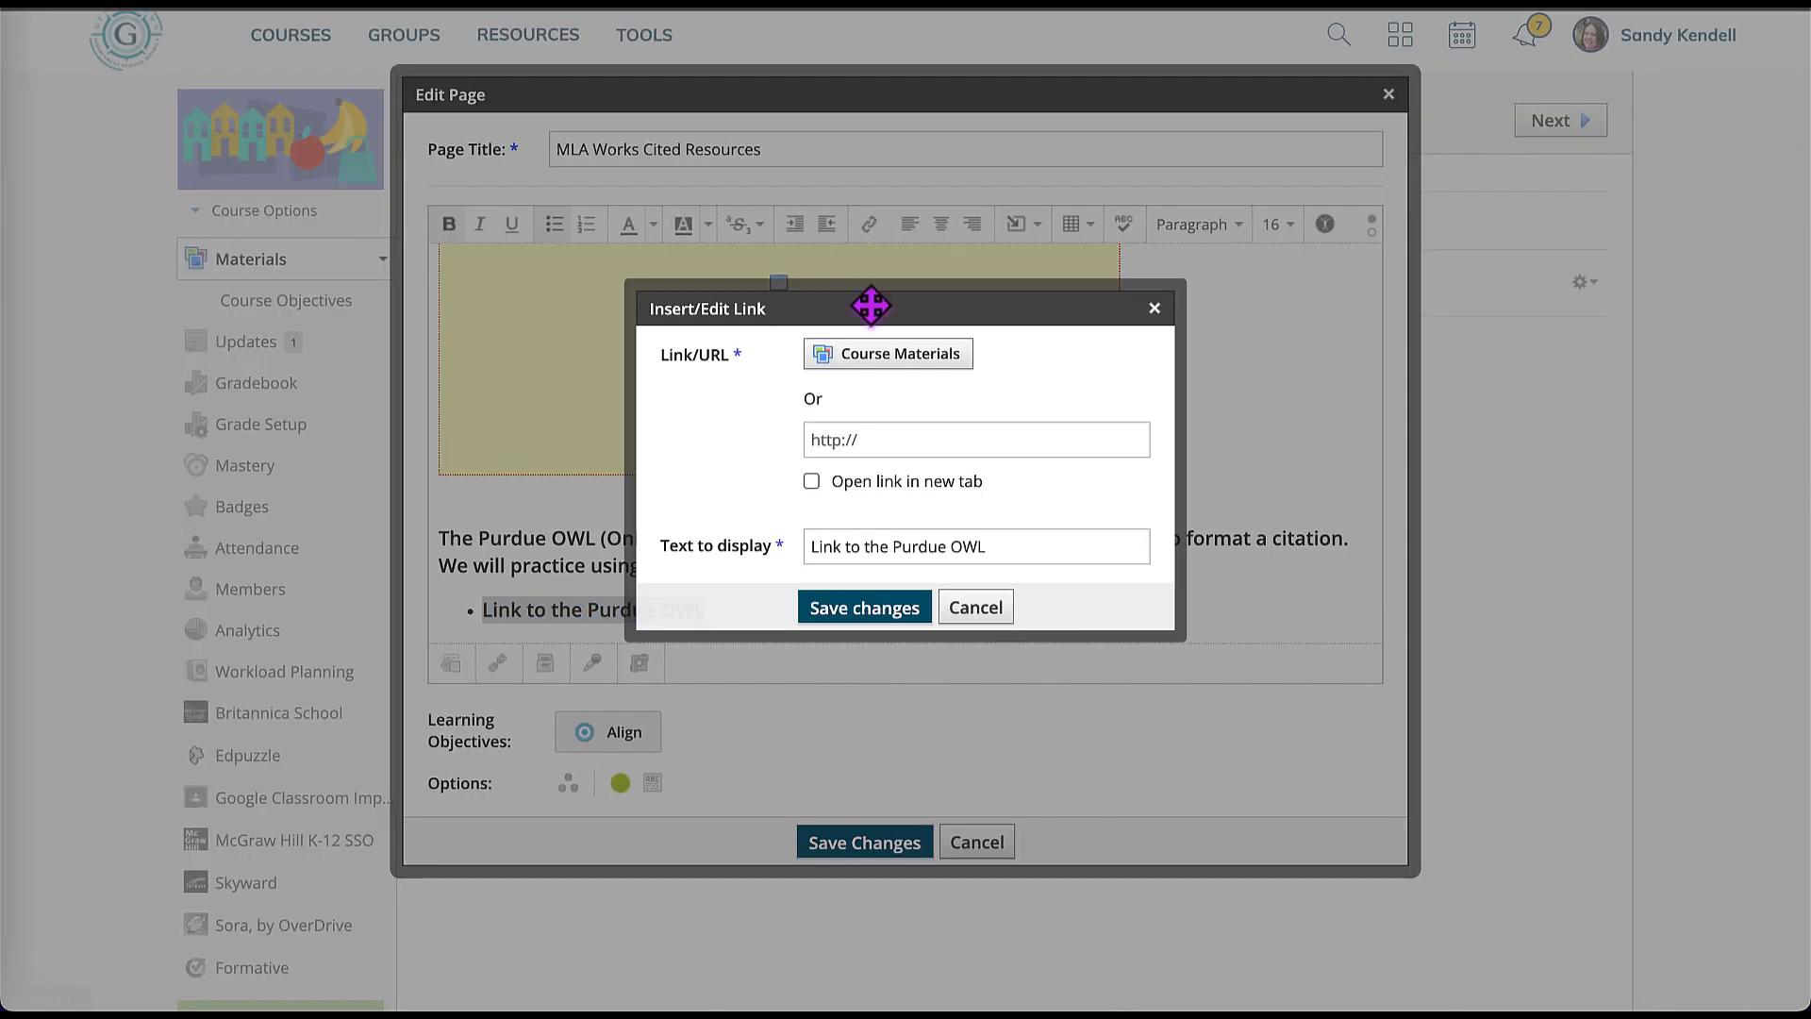
click(859, 443)
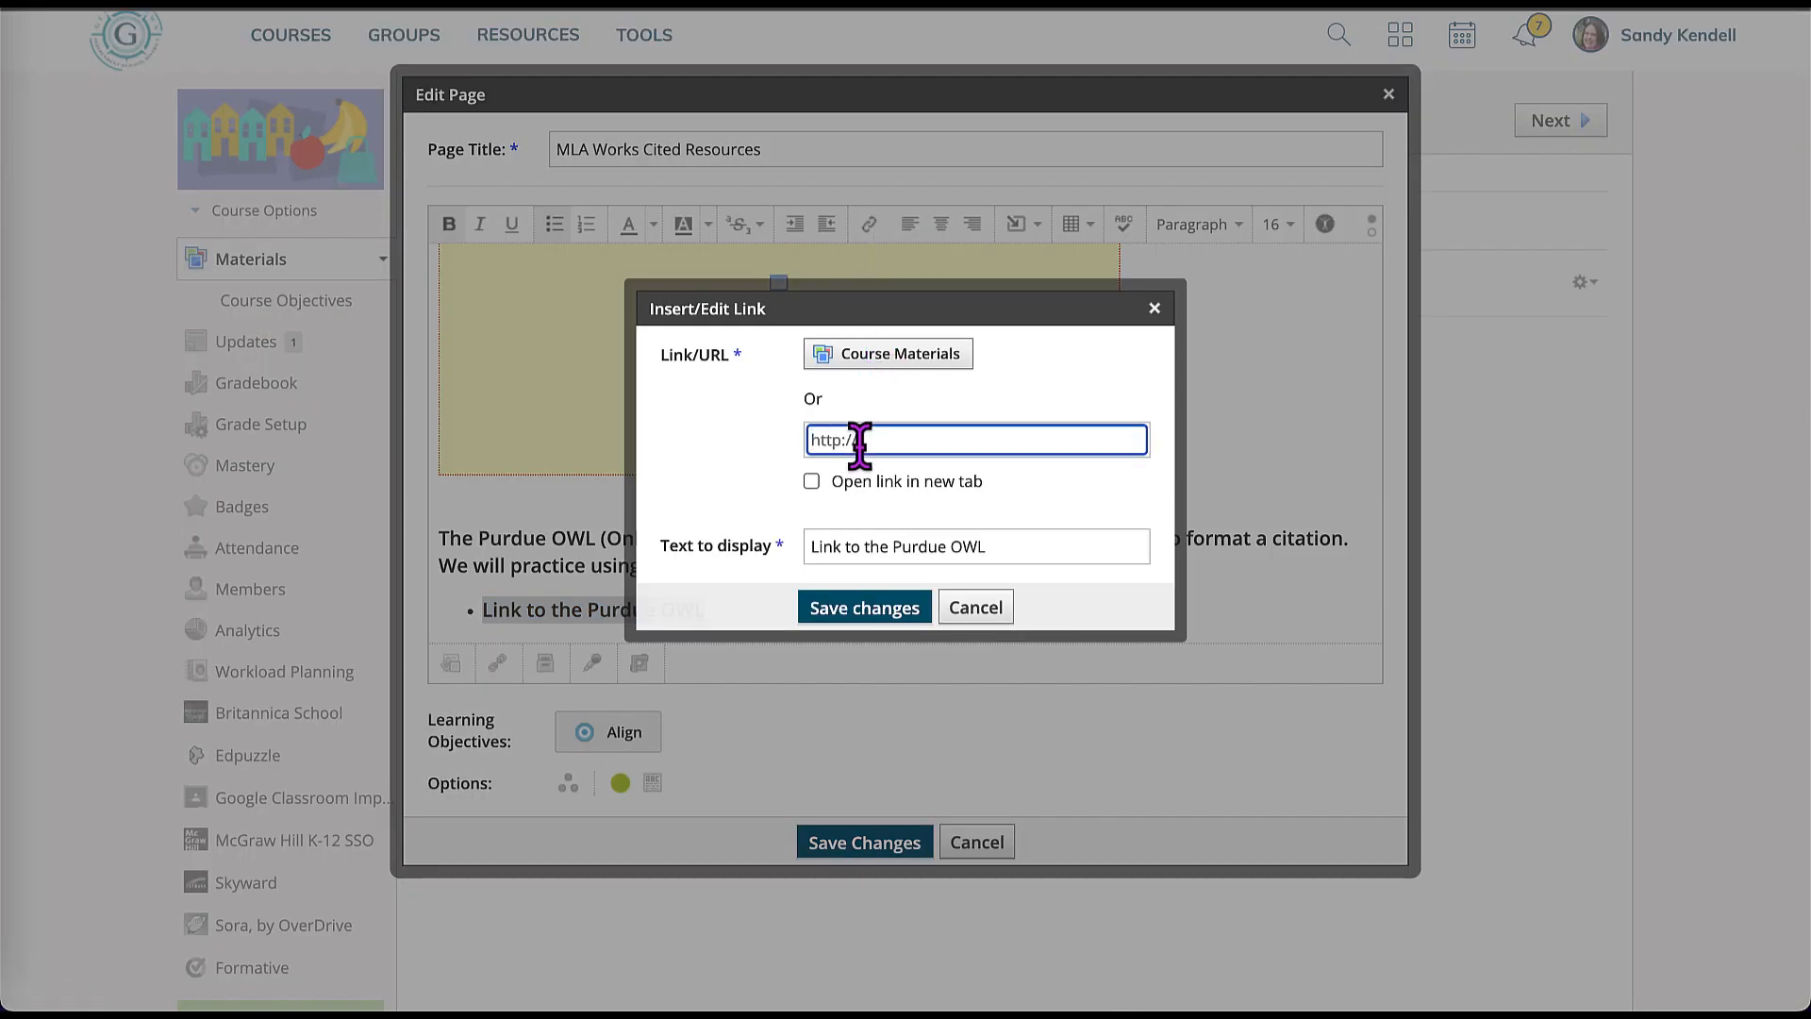
key(ctrl+v)
click(811, 481)
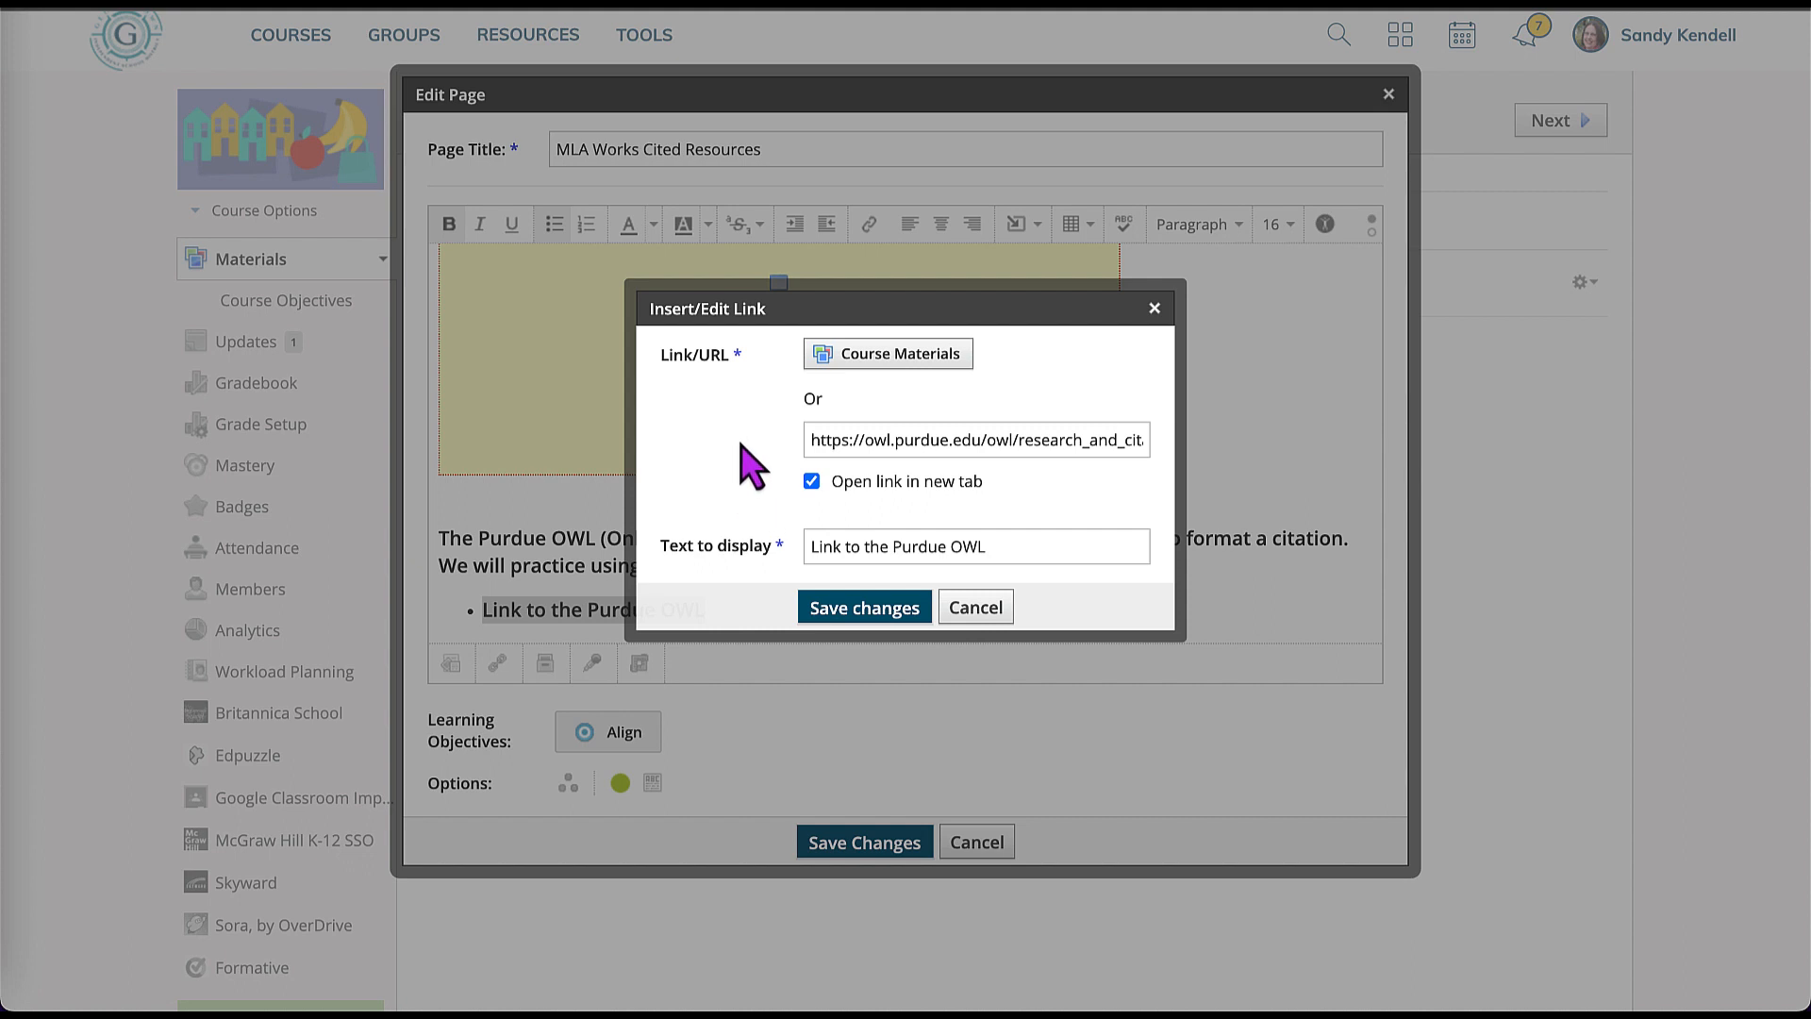
click(829, 611)
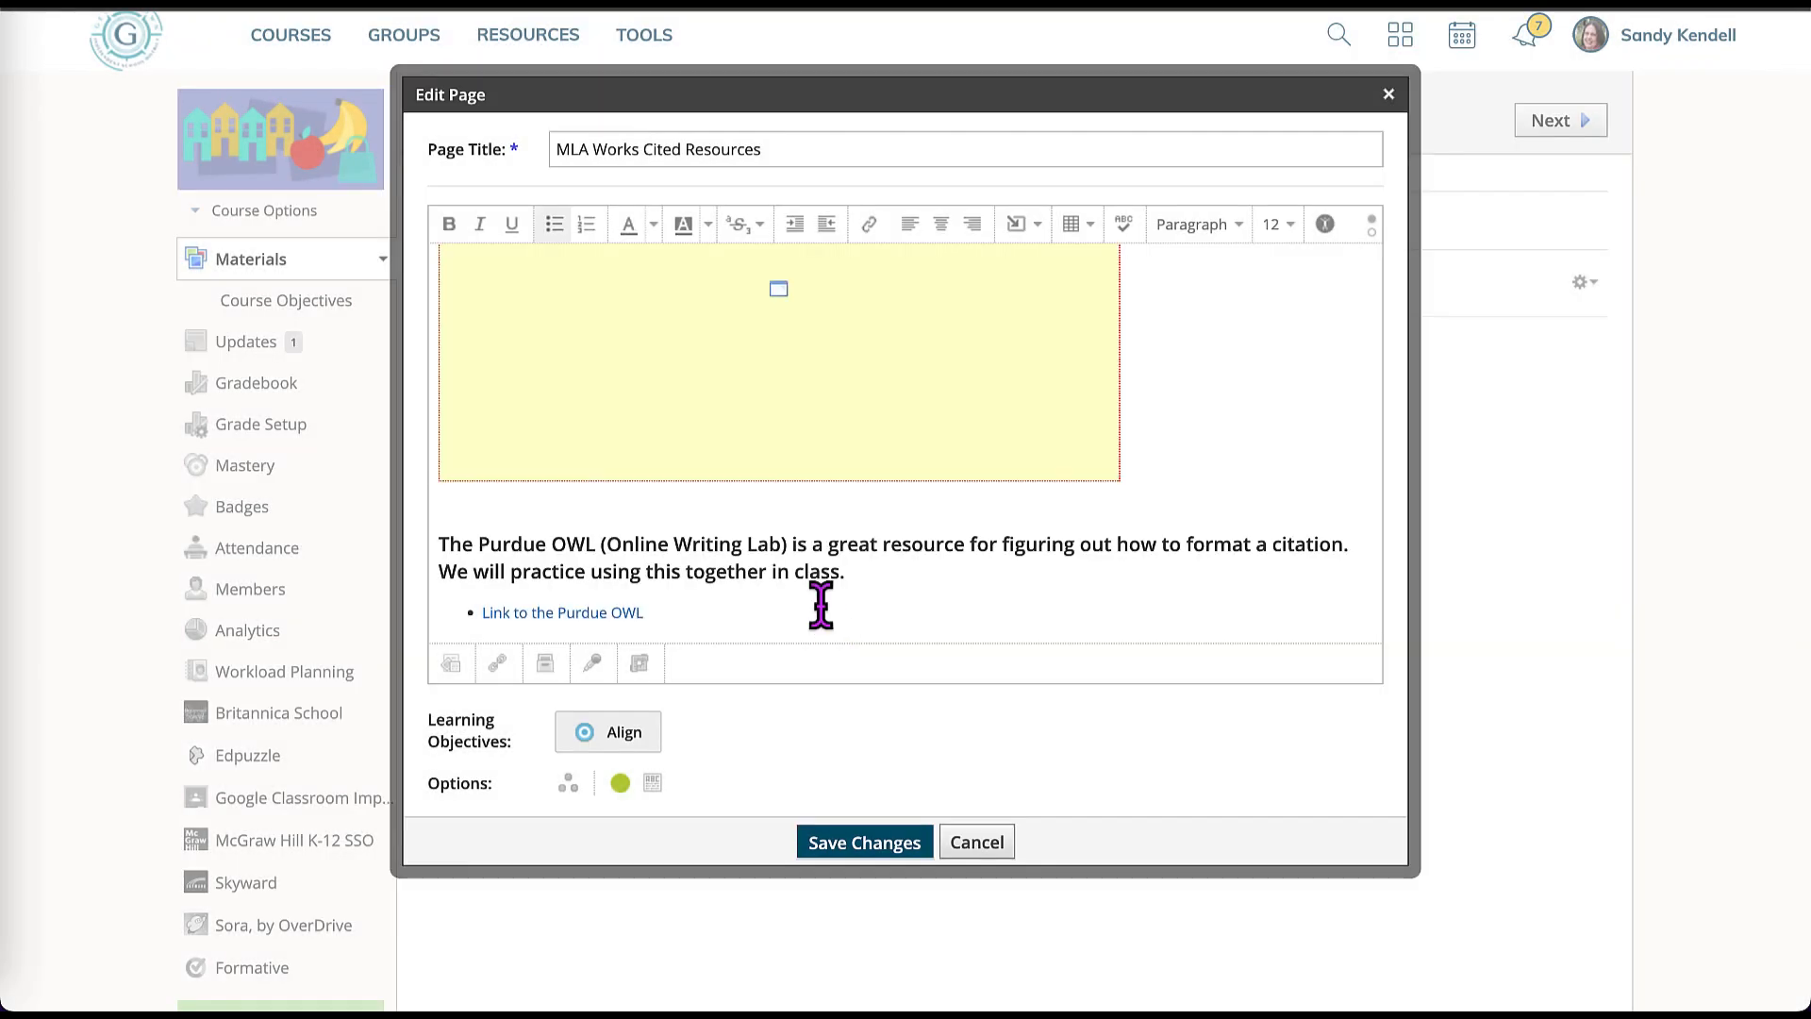
- Set the linked text "Link to the Purdue OWL" to font size 16 and make it bold
drag(671, 611, 450, 627)
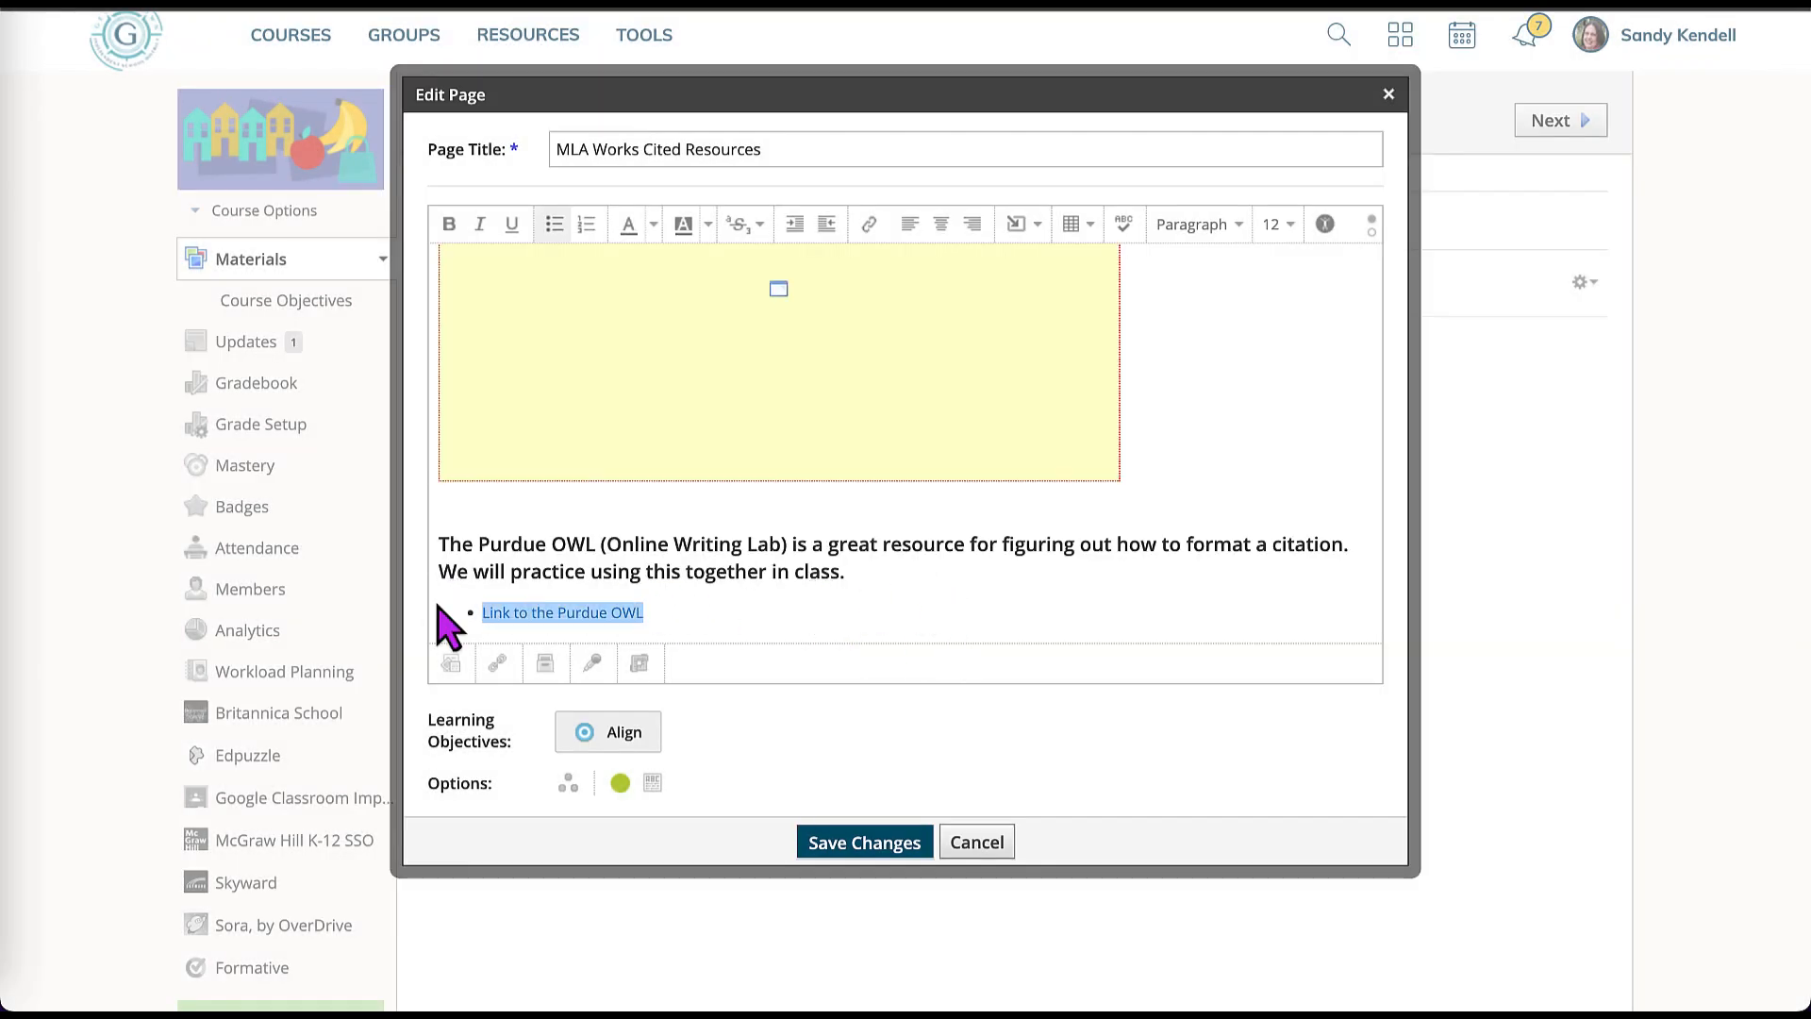
click(1288, 230)
click(1305, 401)
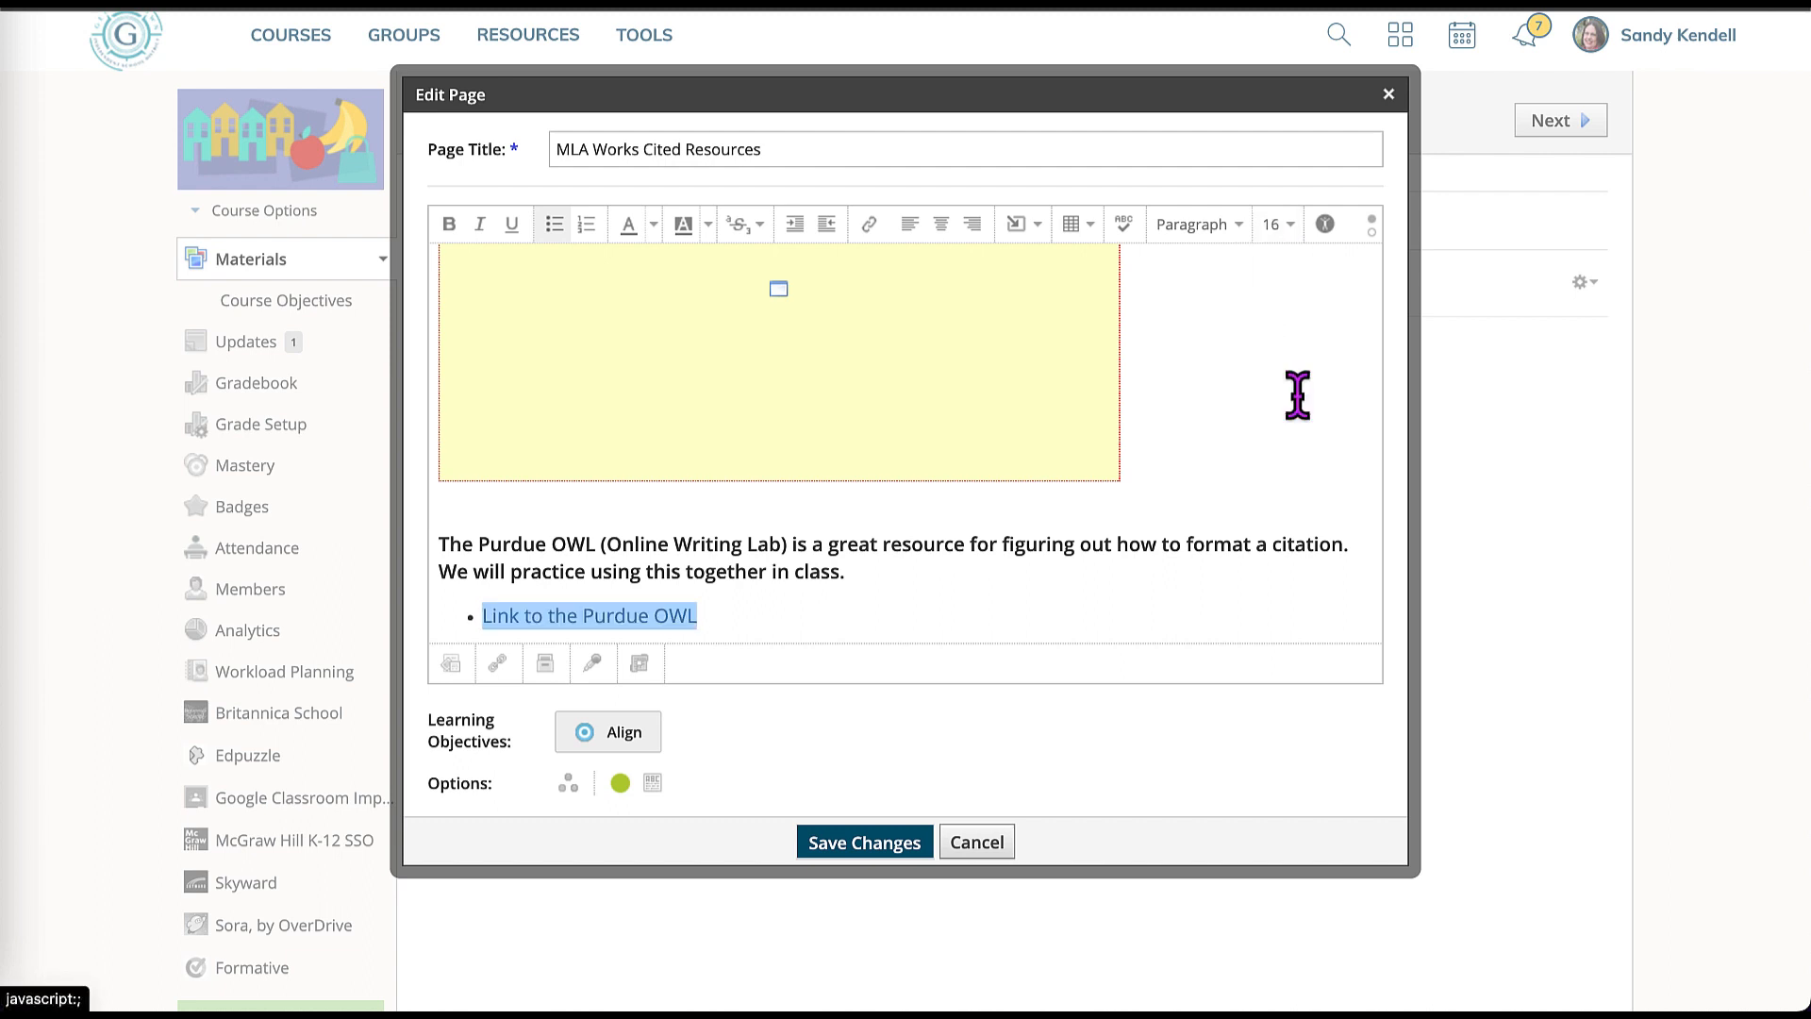
click(1130, 608)
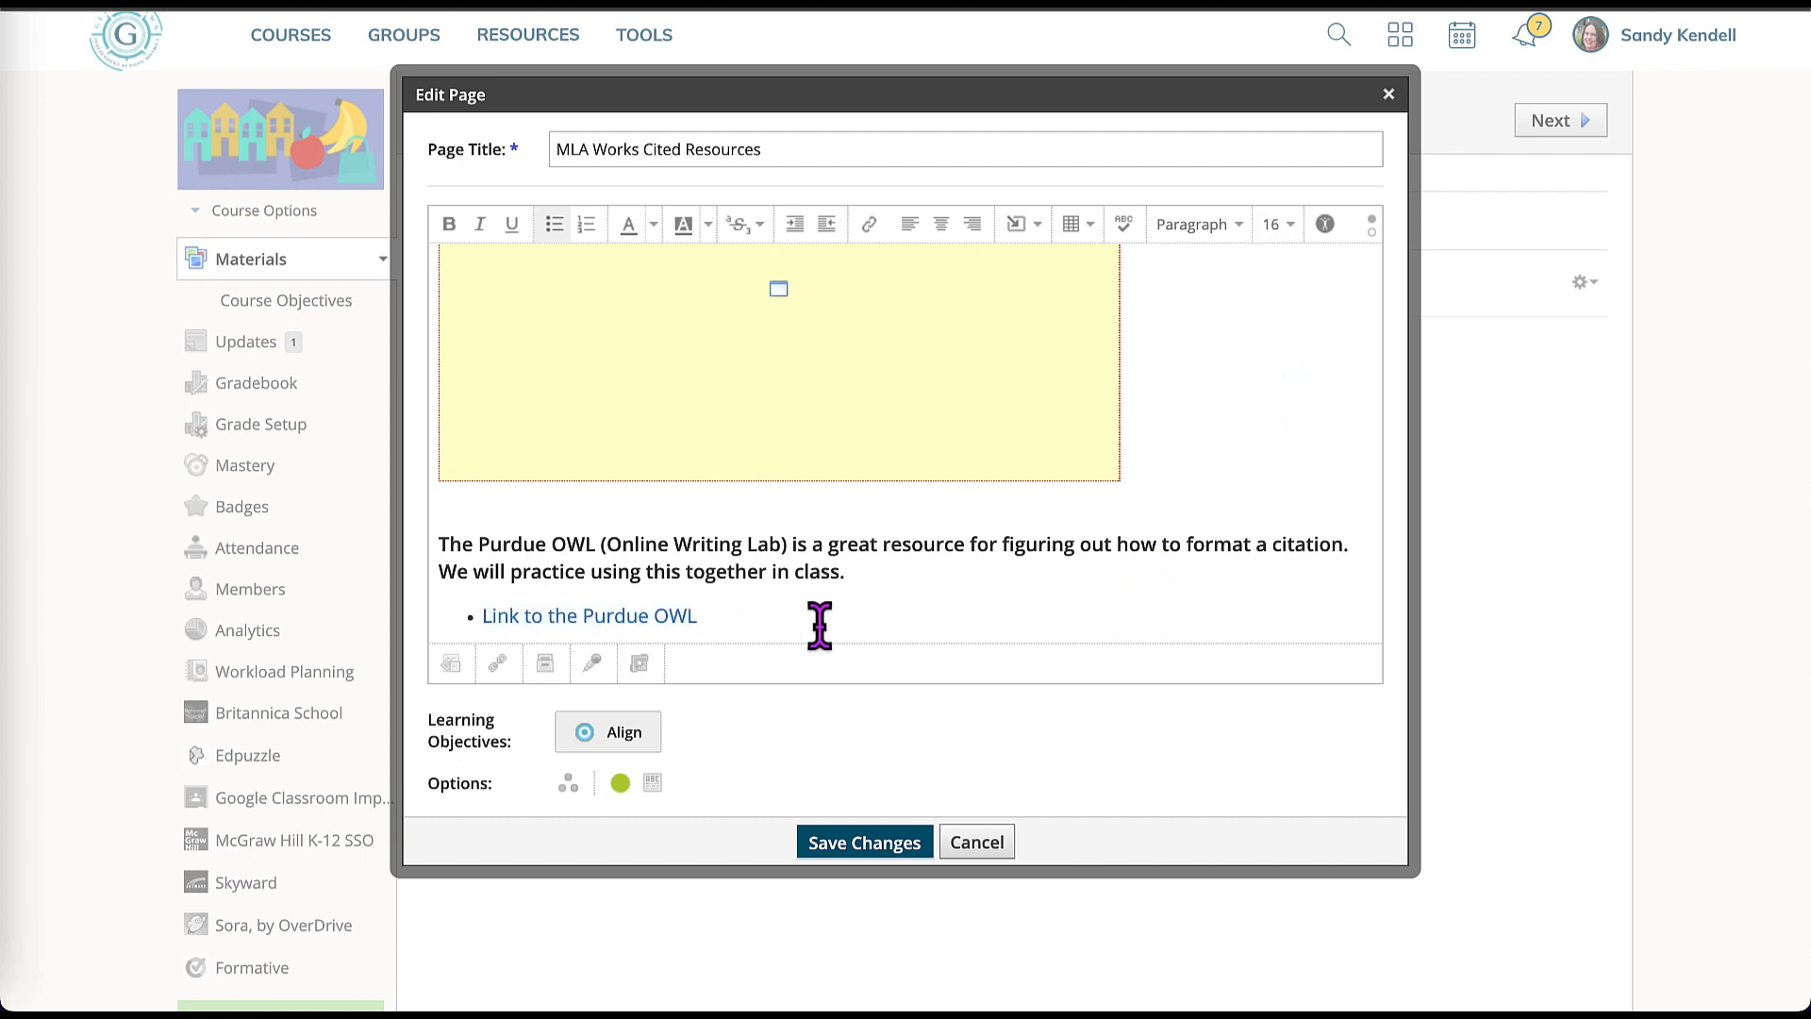
drag(483, 615, 743, 603)
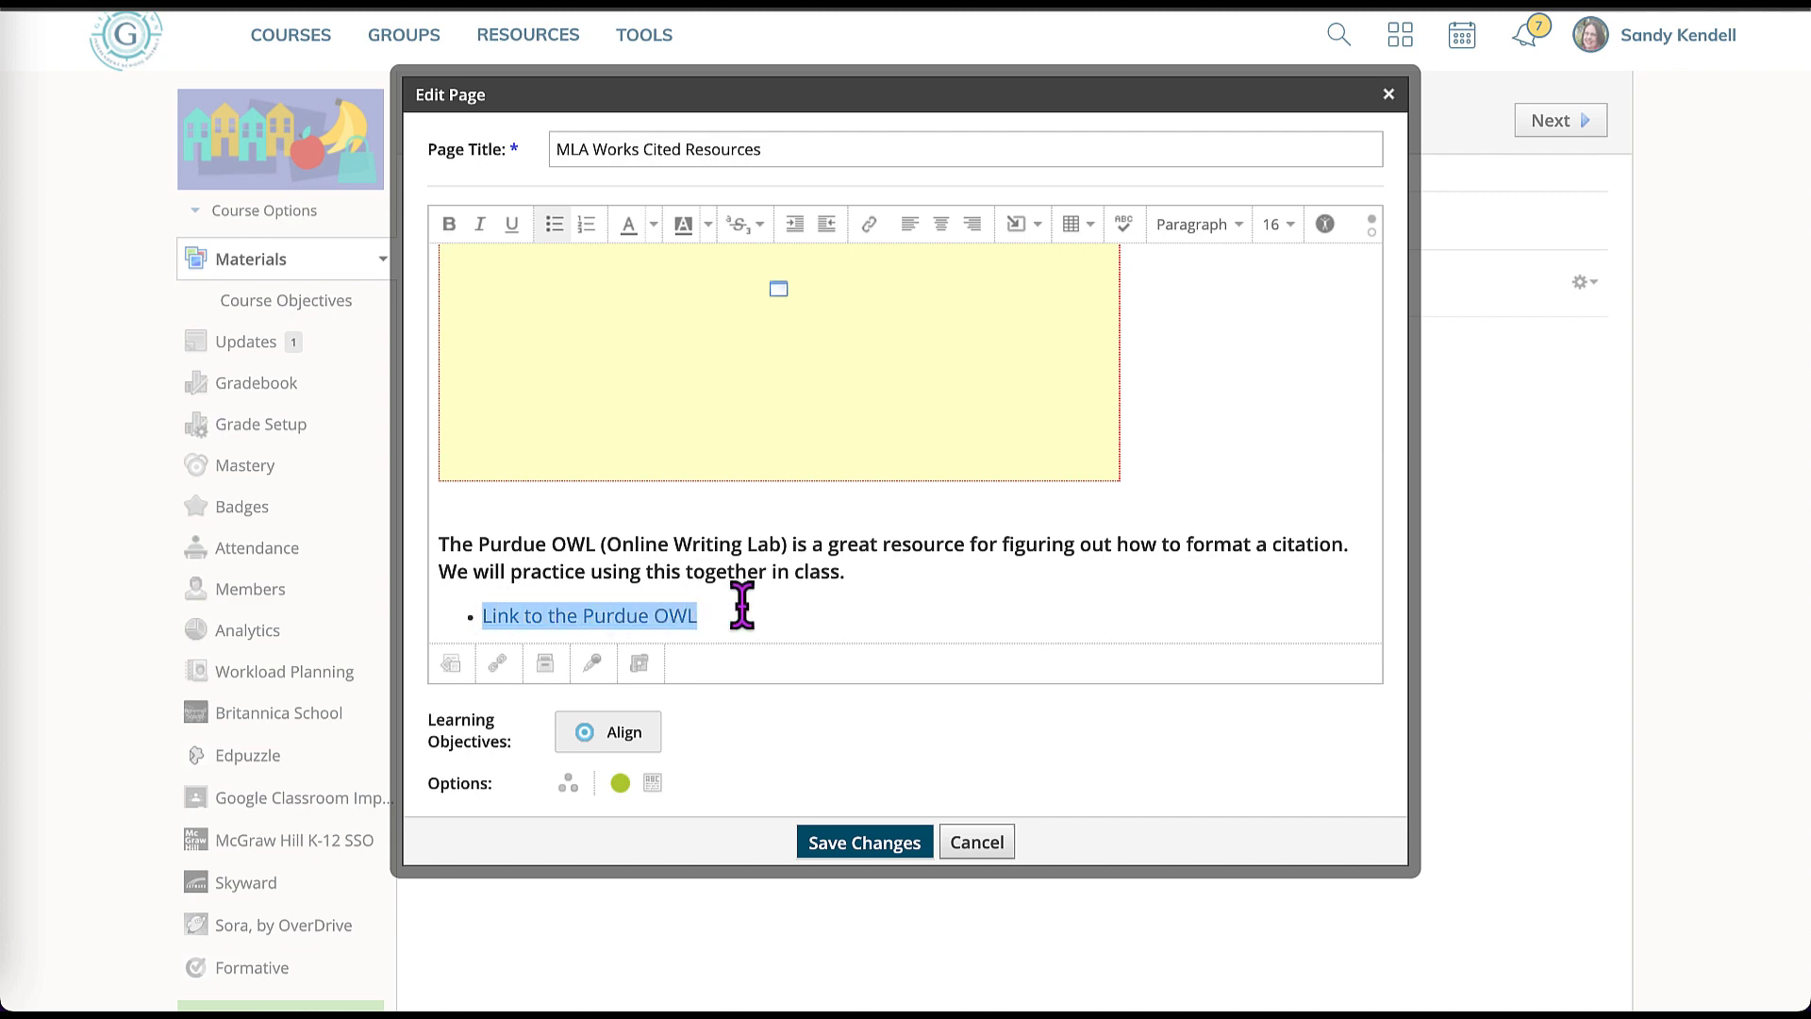
click(450, 226)
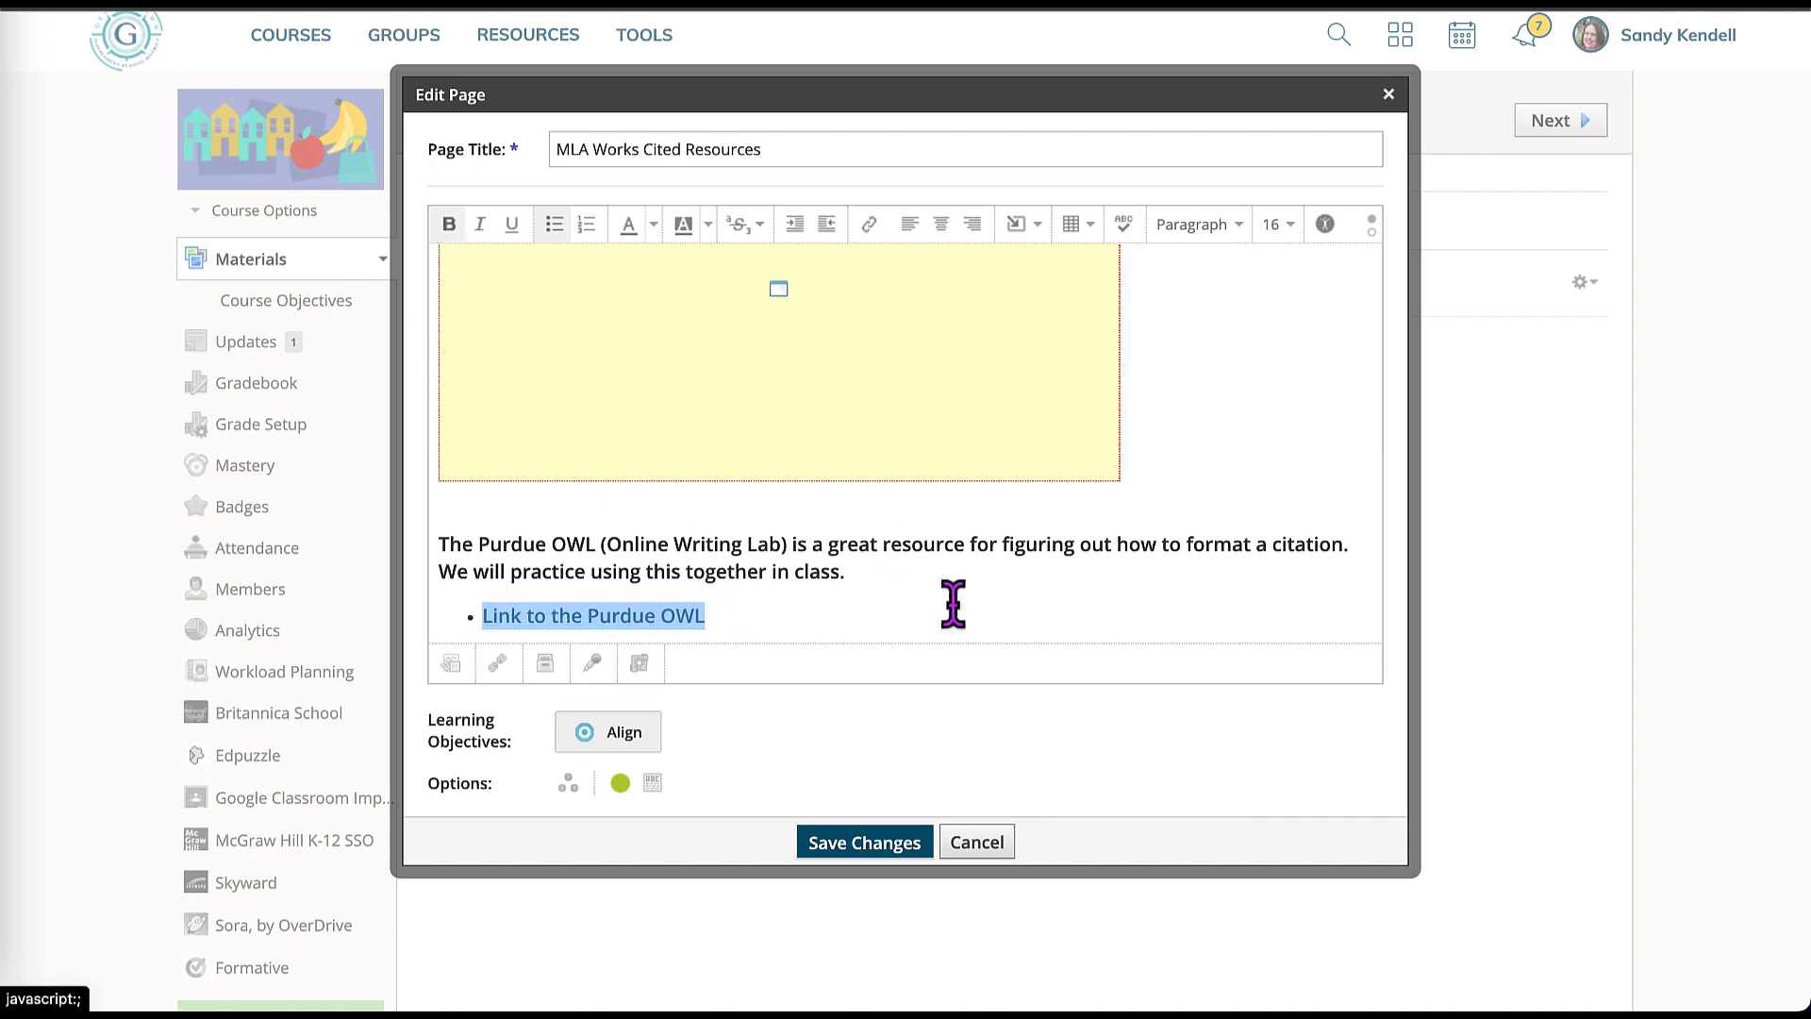
click(971, 615)
- Add the bold heading "Introduction" above the first paragraph and save the page
scroll(971, 614, up, 10)
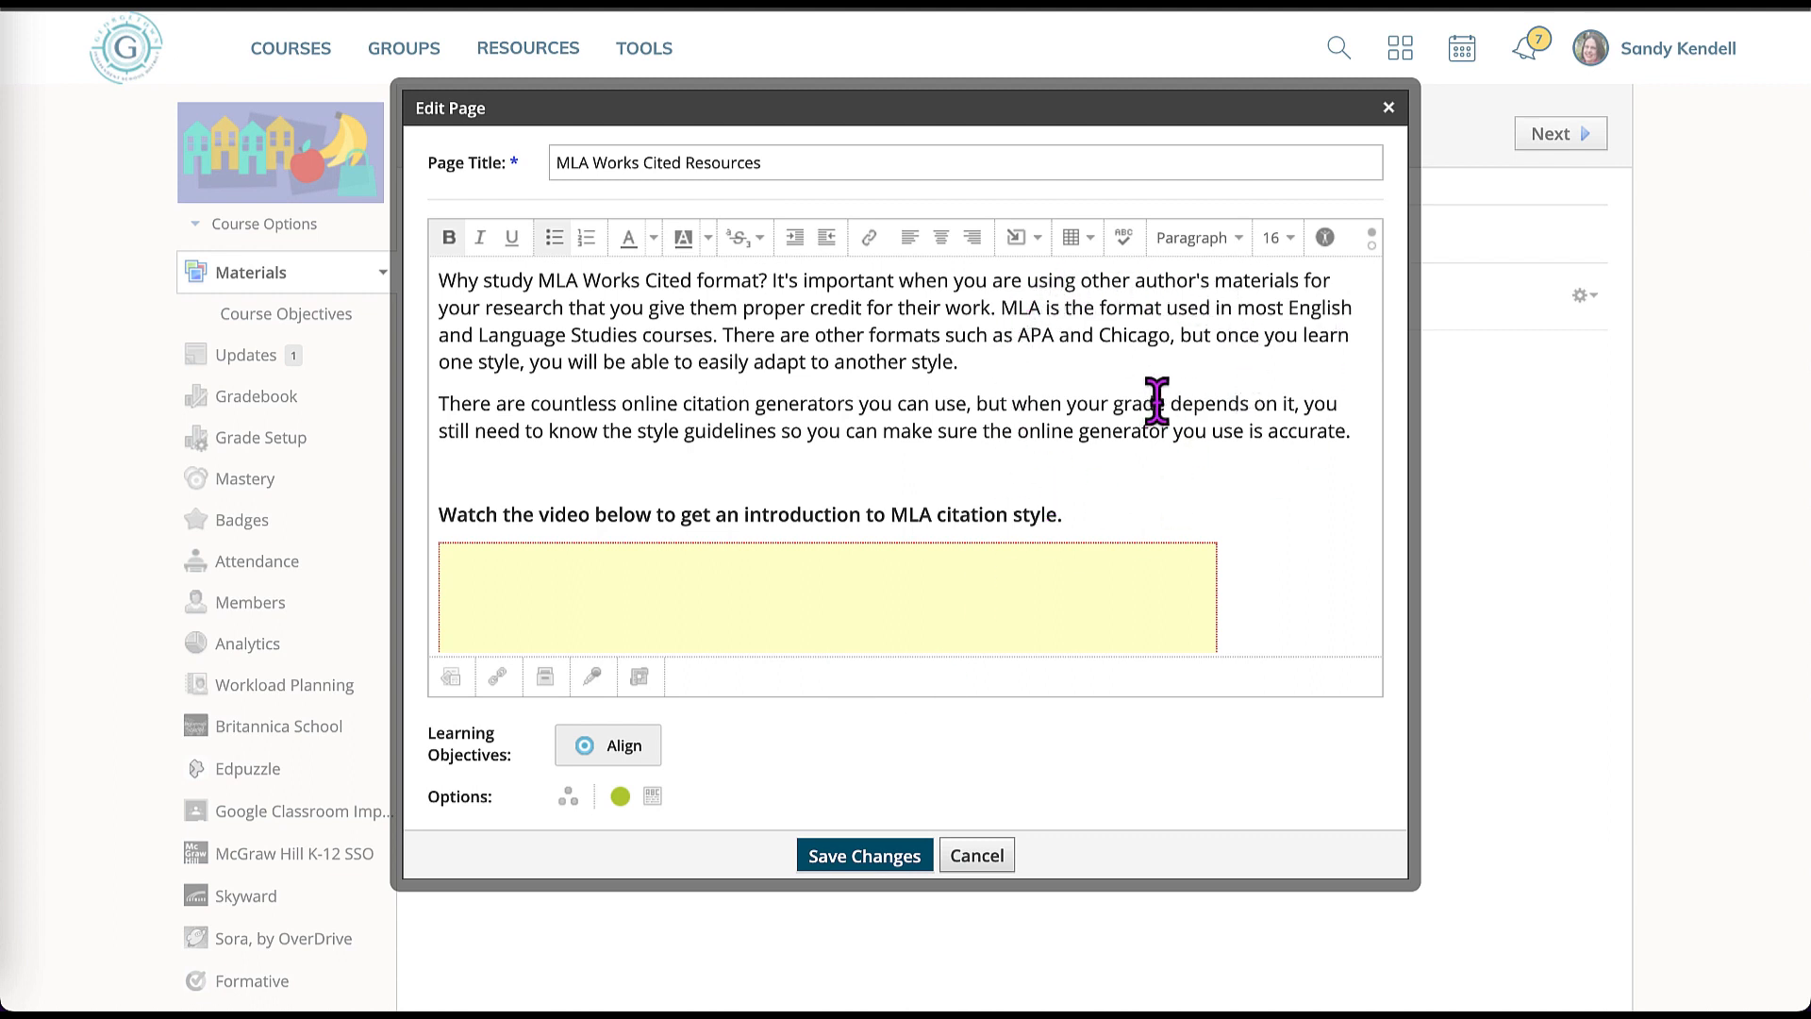
click(443, 282)
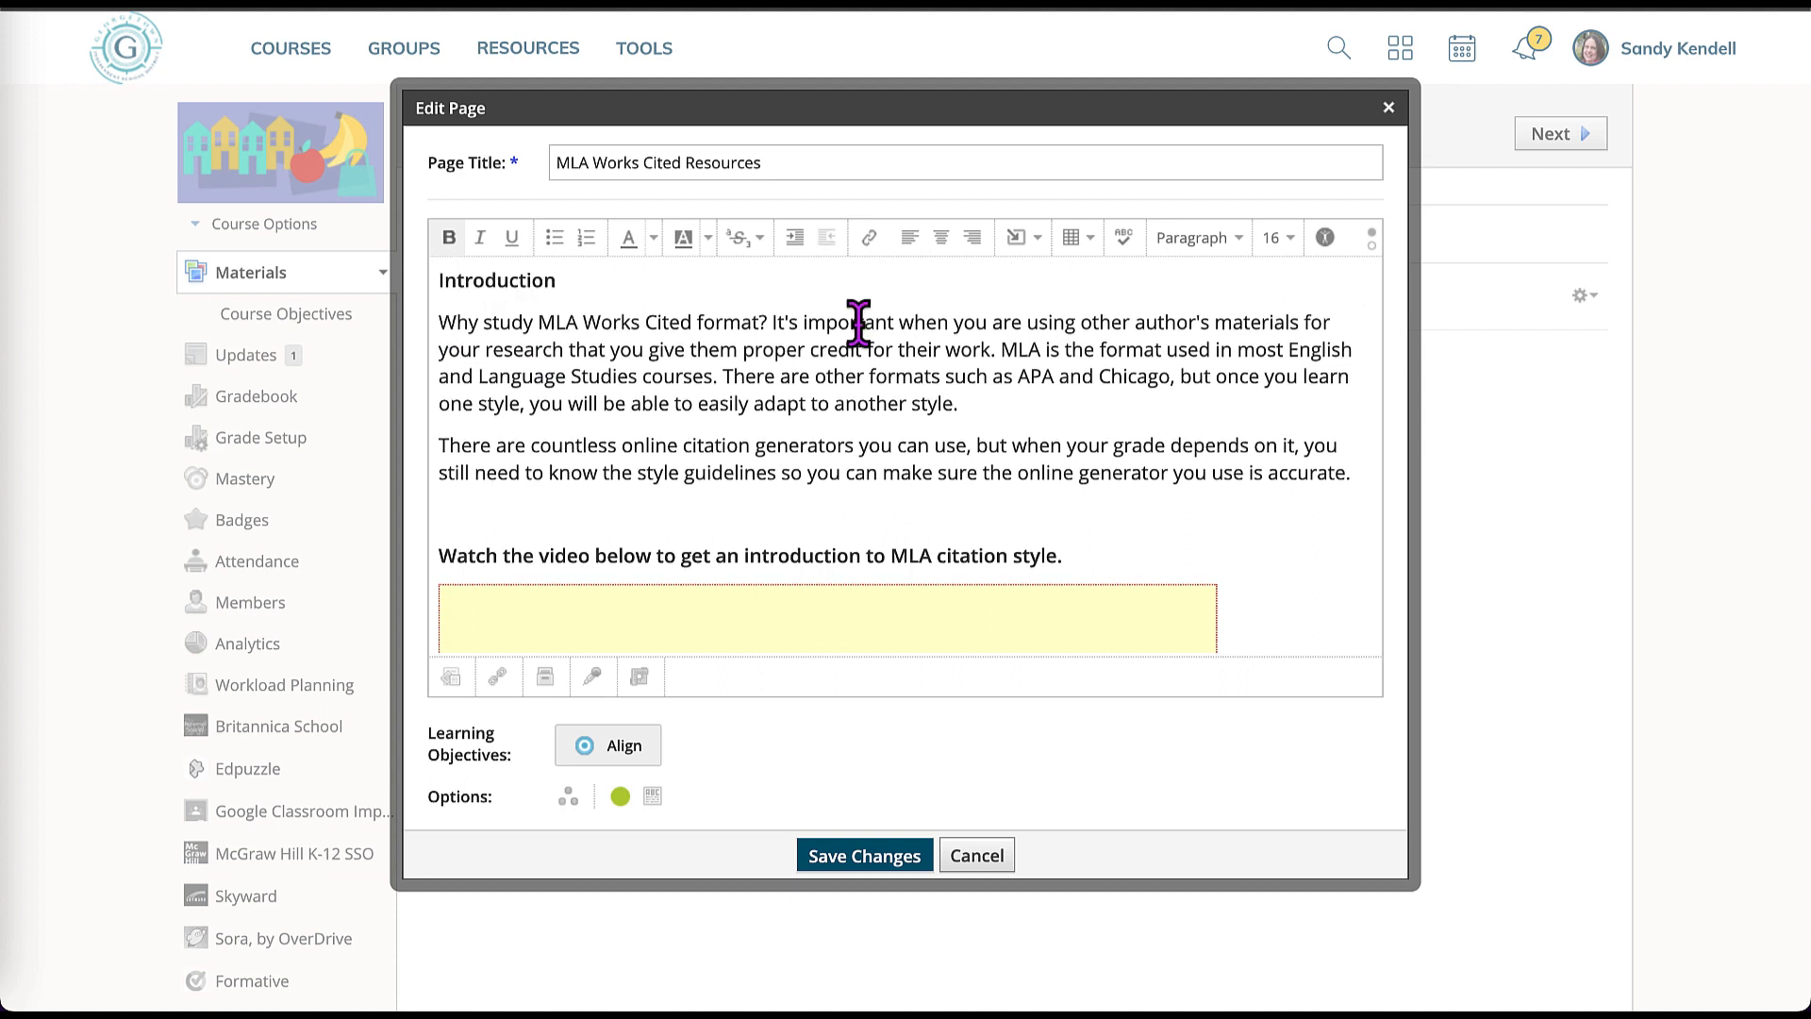
scroll(859, 323, down, 3)
scroll(858, 322, down, 6)
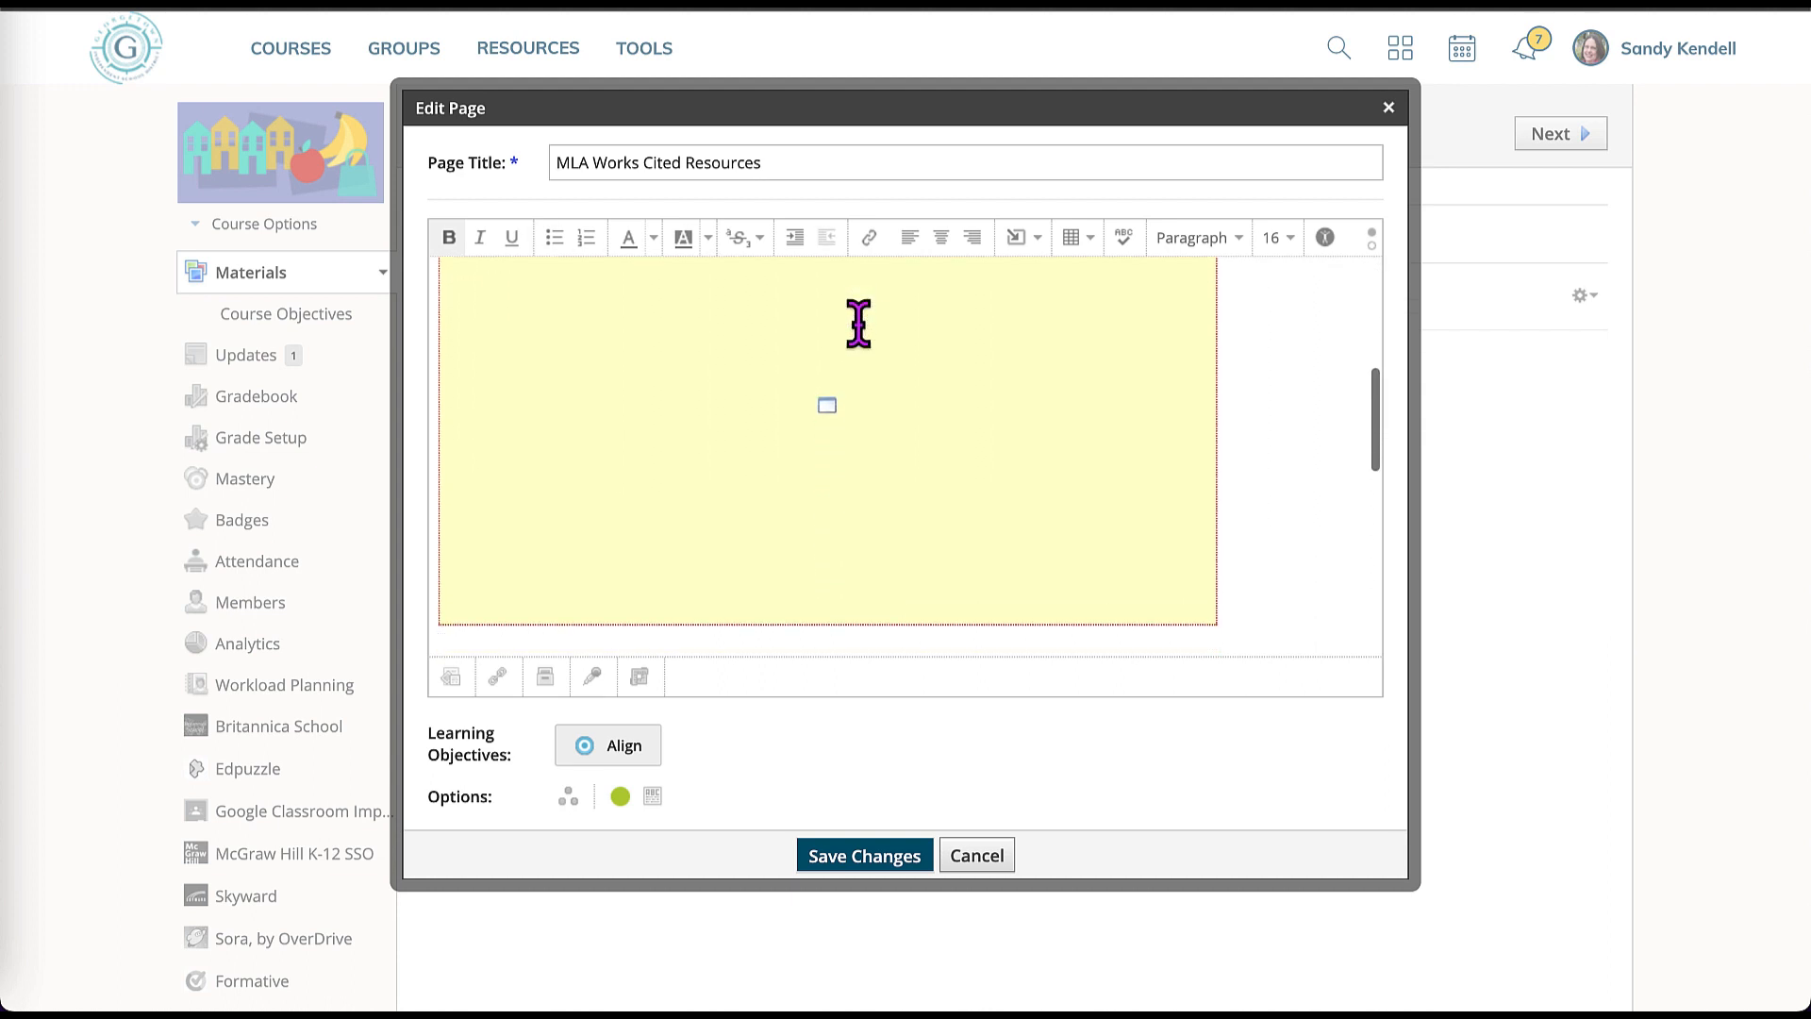
scroll(869, 349, down, 5)
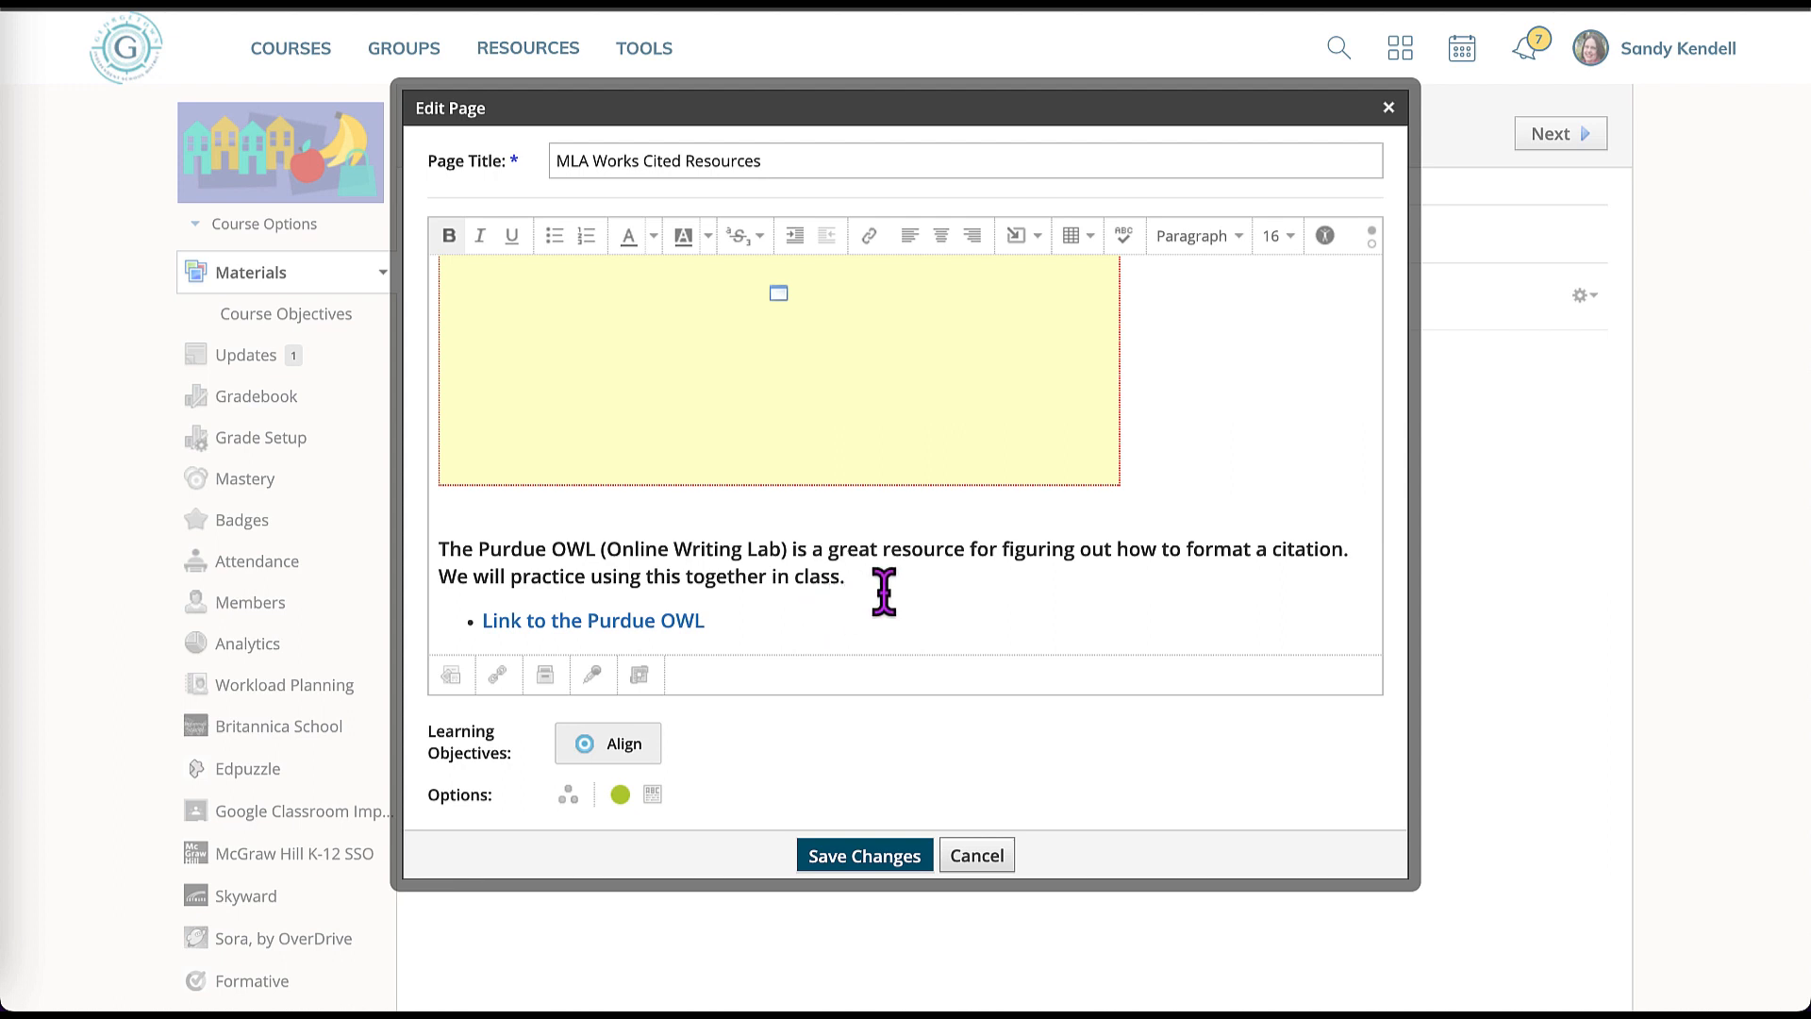
scroll(949, 577, up, 1)
scroll(949, 577, down, 1)
click(860, 855)
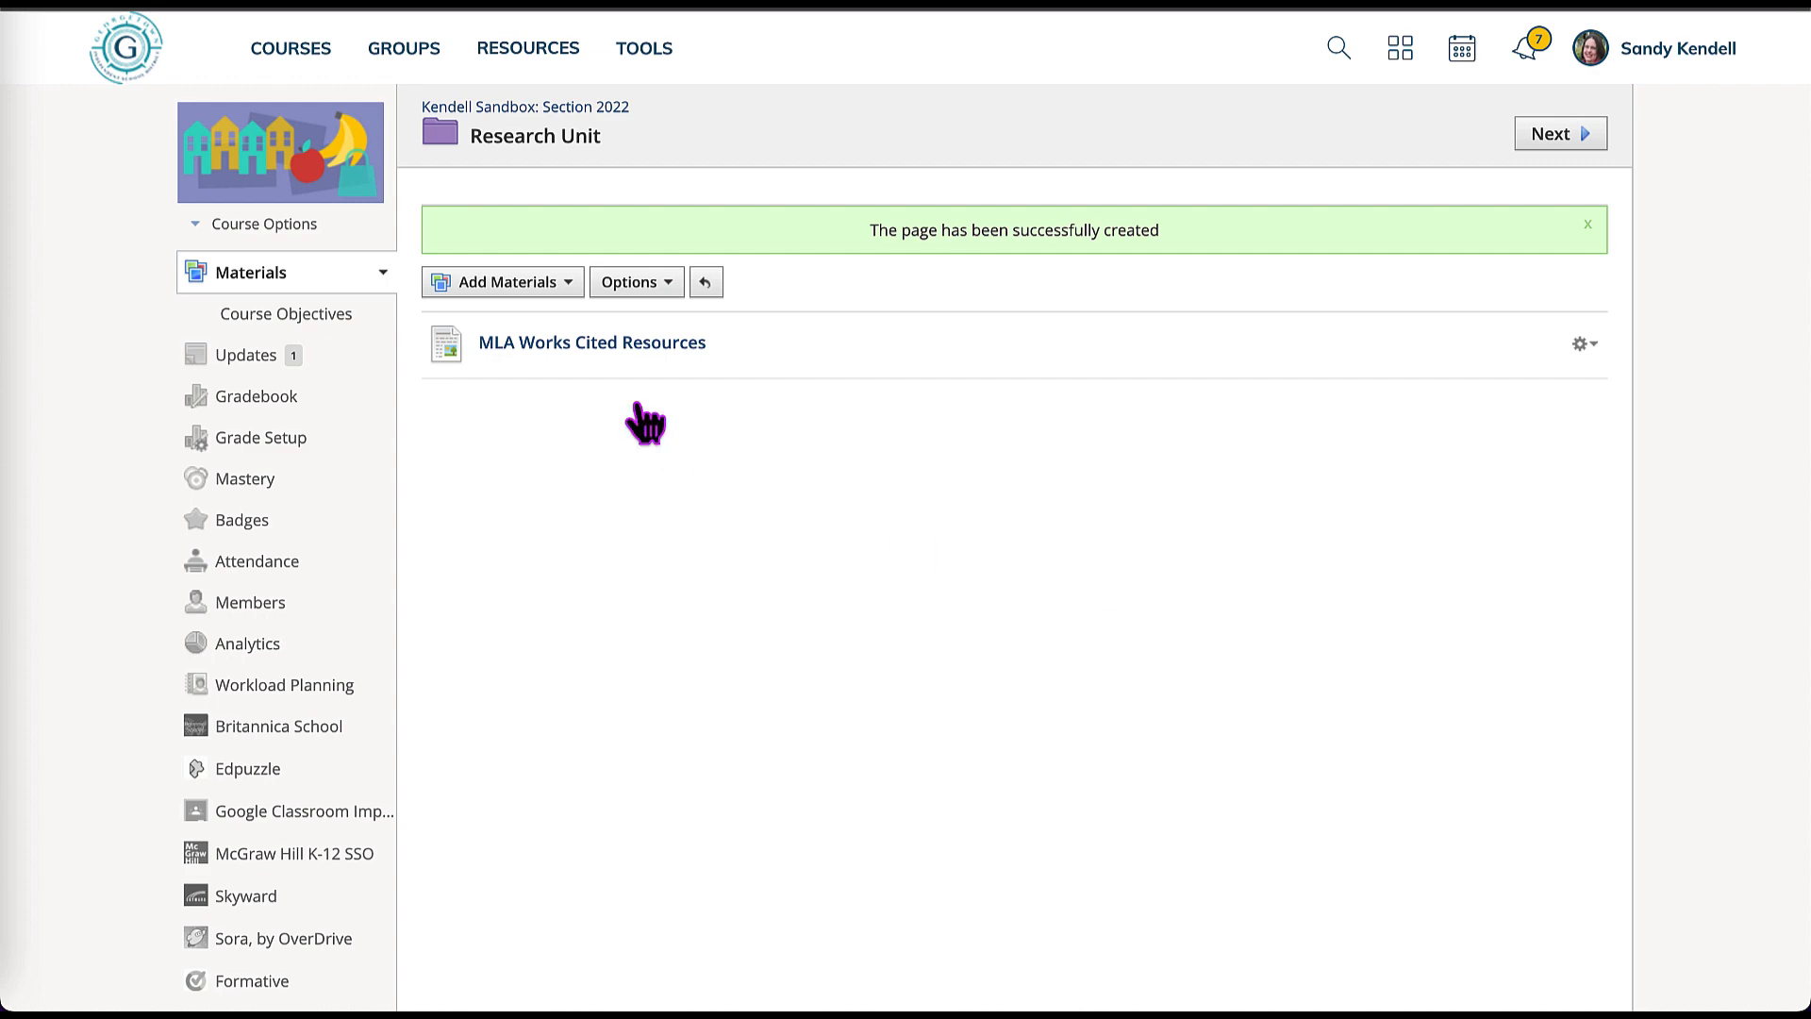
- Open the saved MLA Works Cited Resources page and review its introduction, embedded video, embedded slides and Purdue OWL link
click(630, 344)
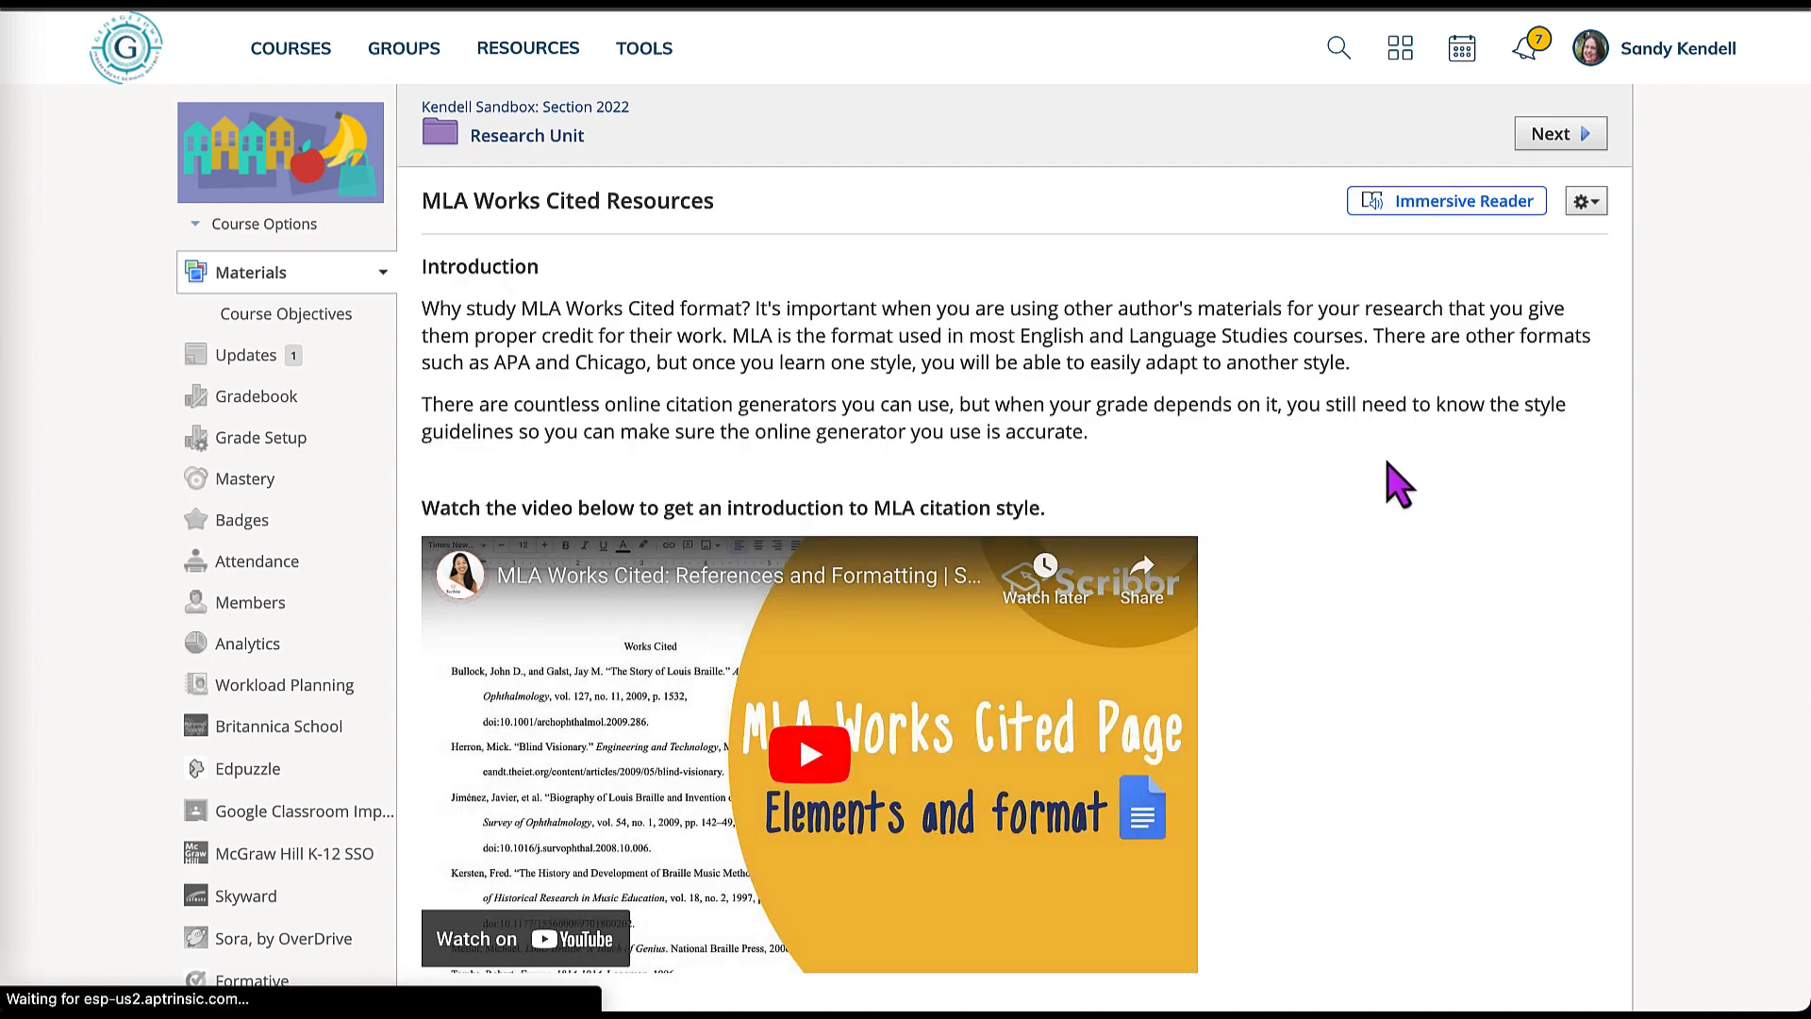
scroll(1424, 493, down, 1)
scroll(1424, 493, up, 1)
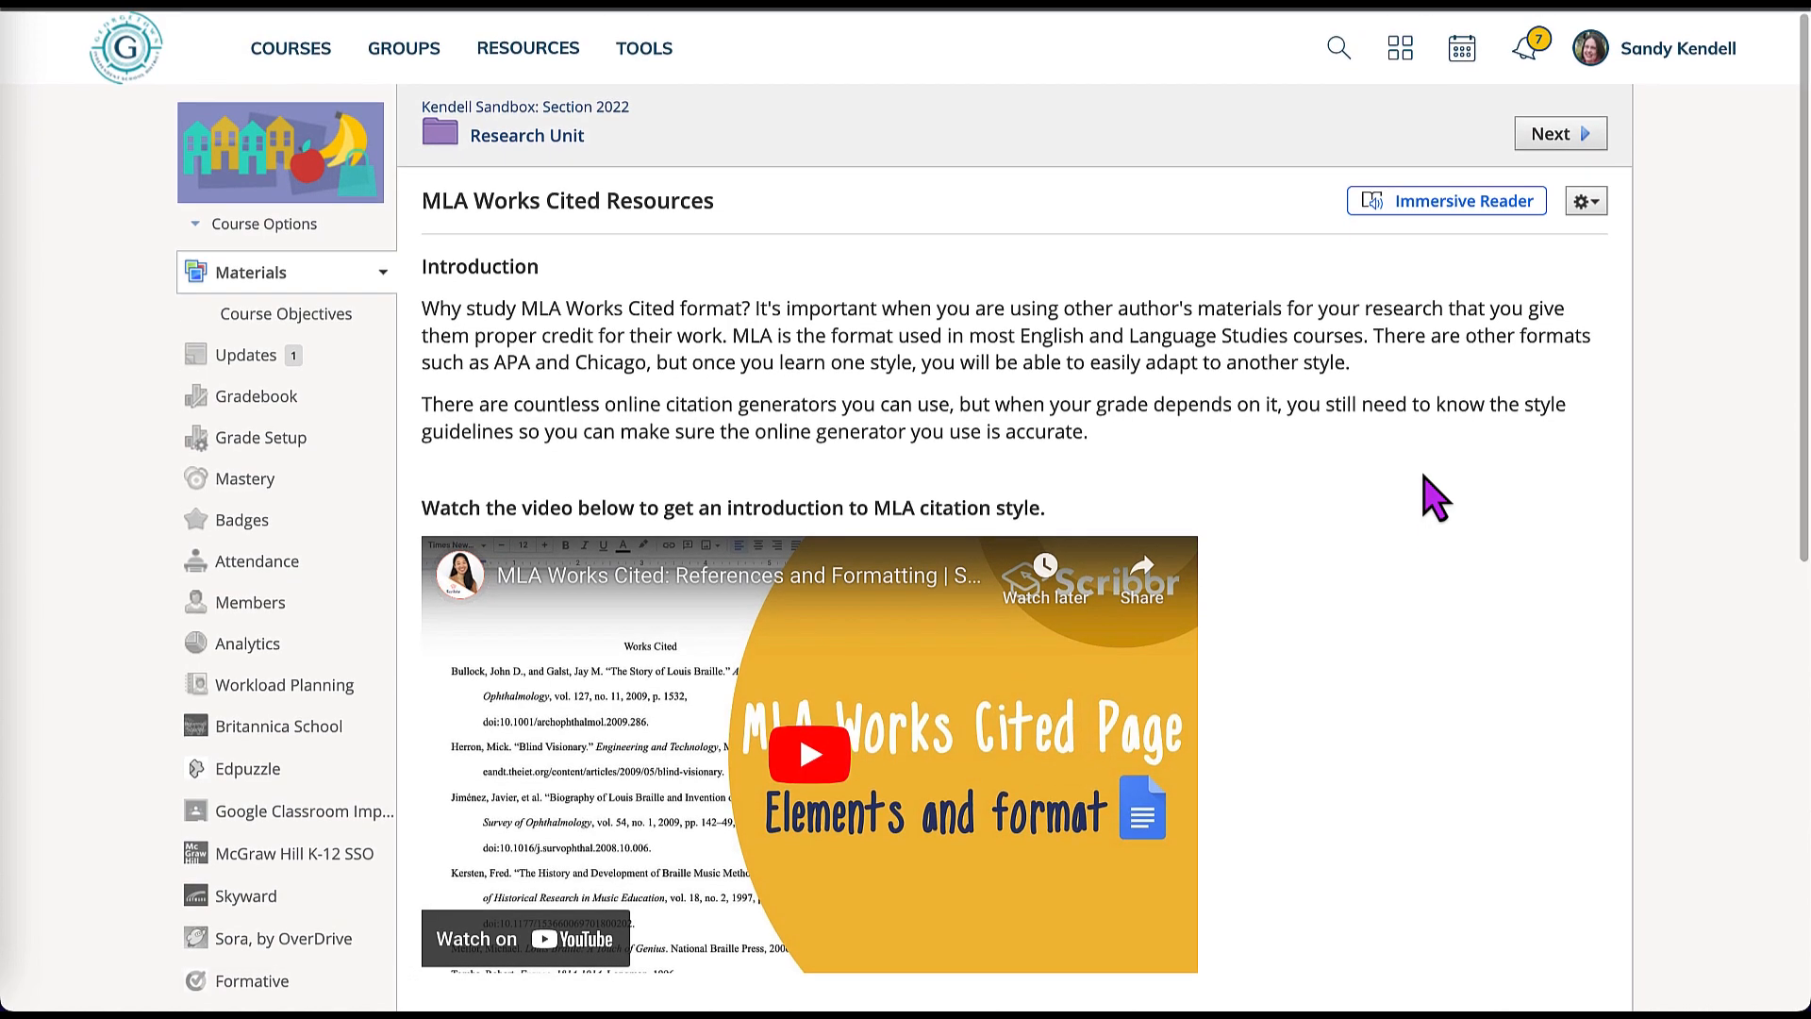
scroll(1424, 493, down, 1)
scroll(1434, 496, down, 2)
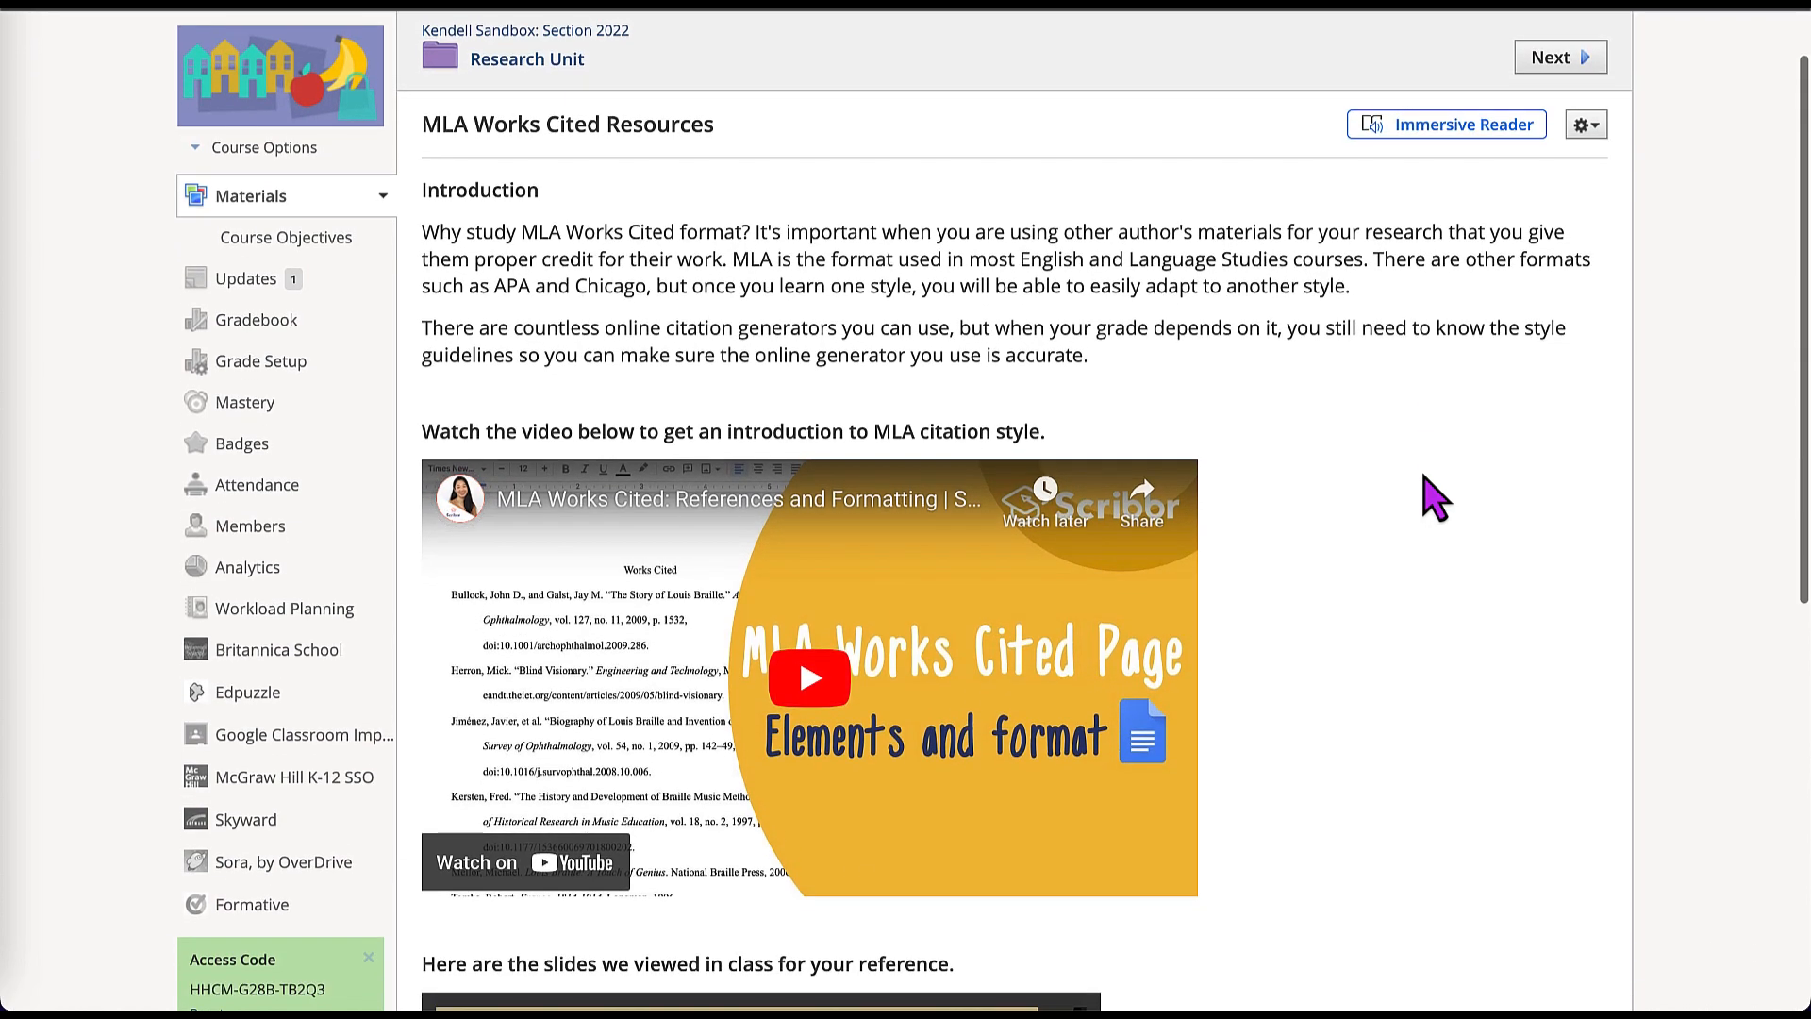
scroll(1434, 495, down, 5)
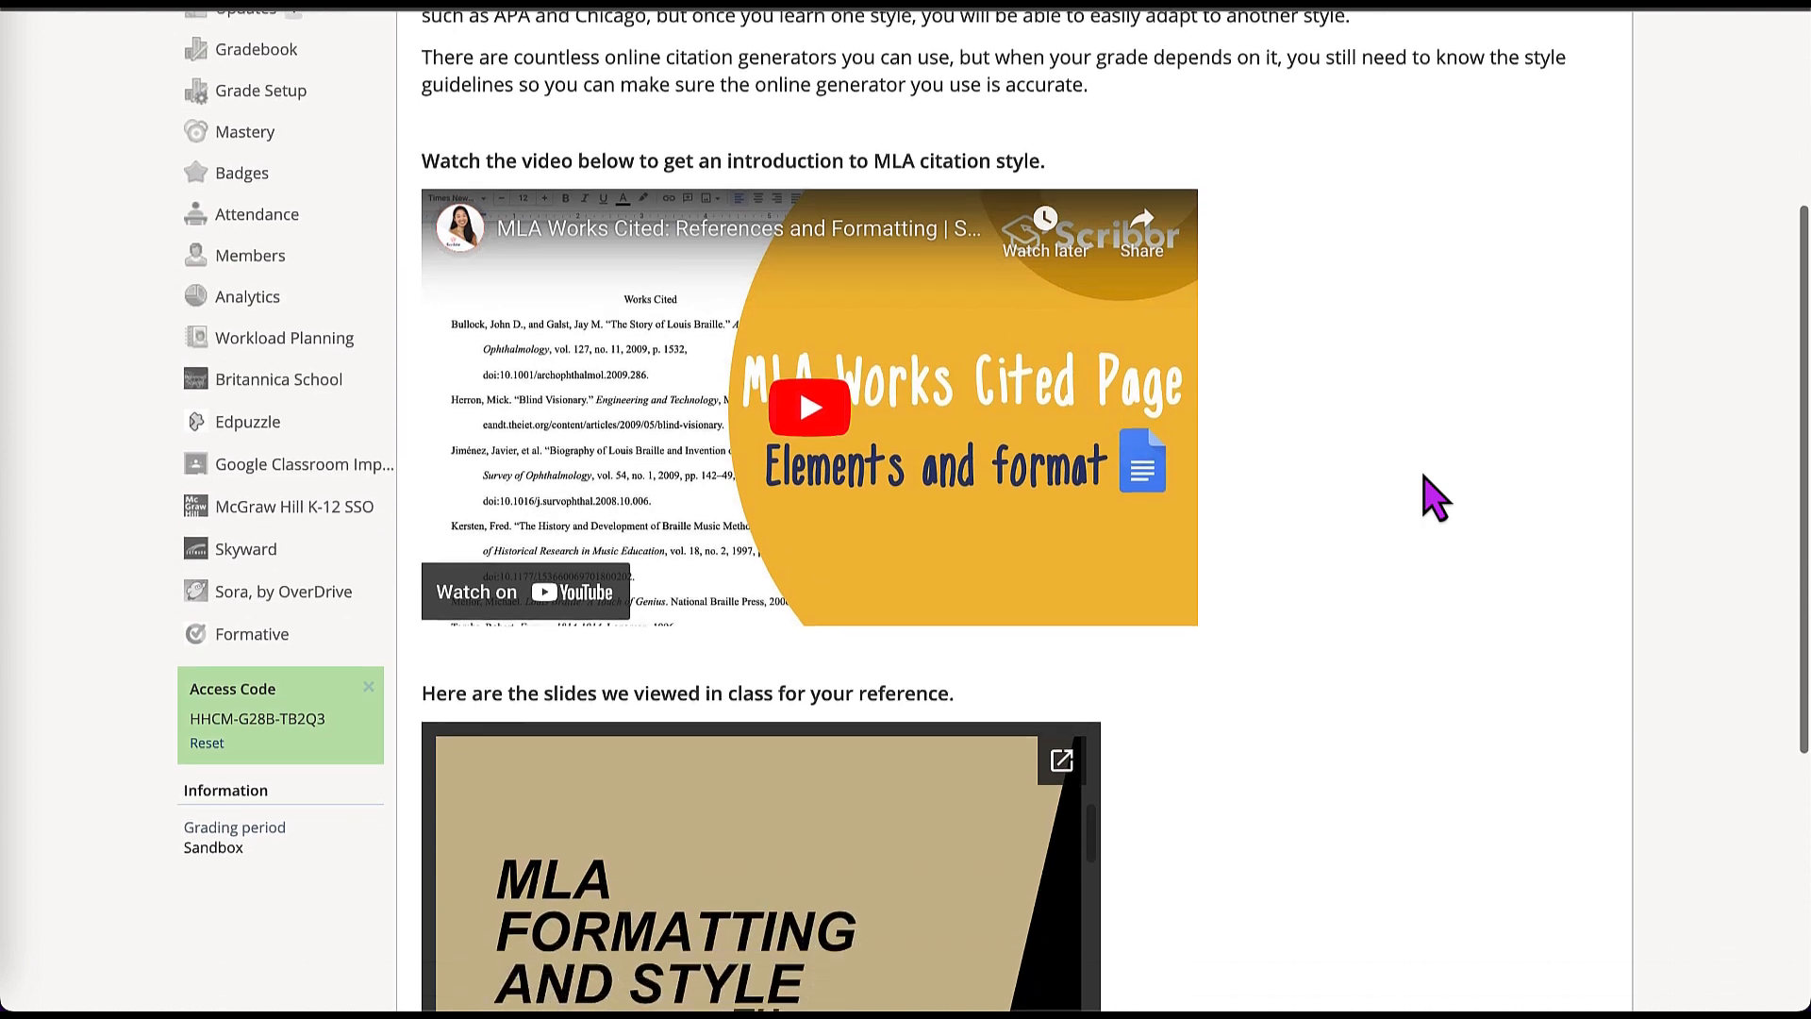
scroll(1434, 496, down, 3)
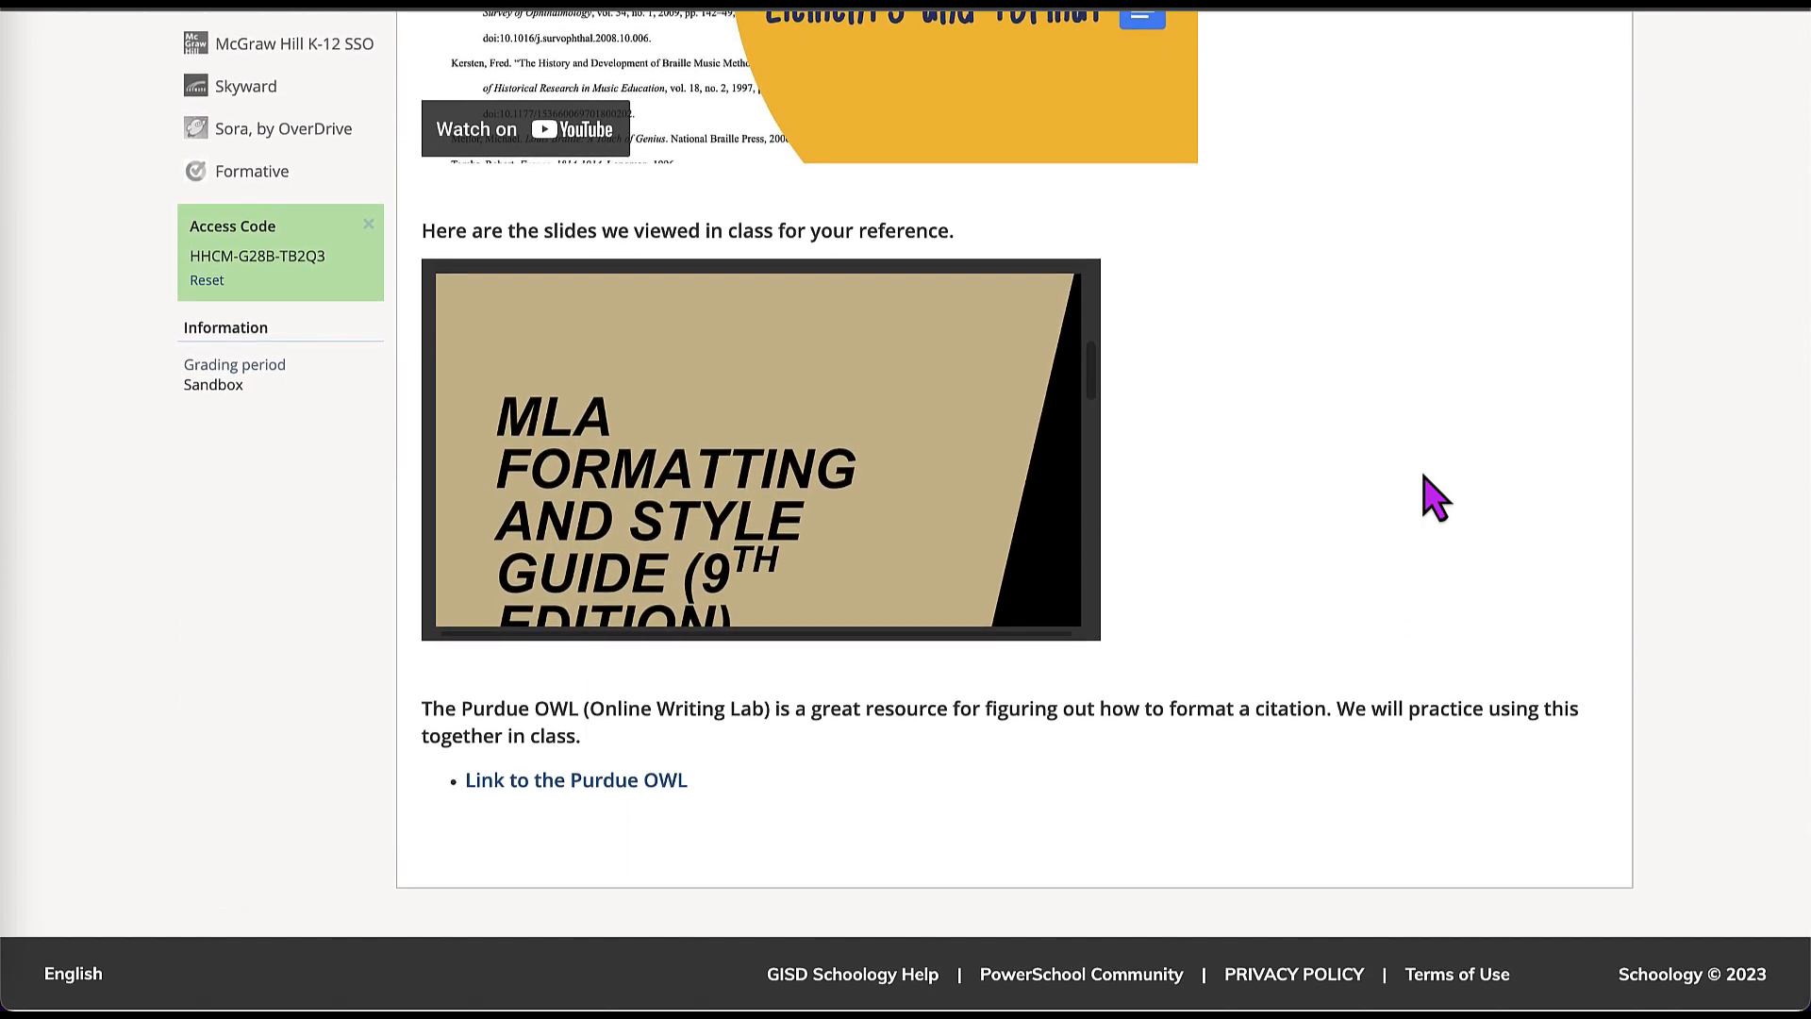
scroll(1433, 495, up, 3)
scroll(1434, 495, down, 3)
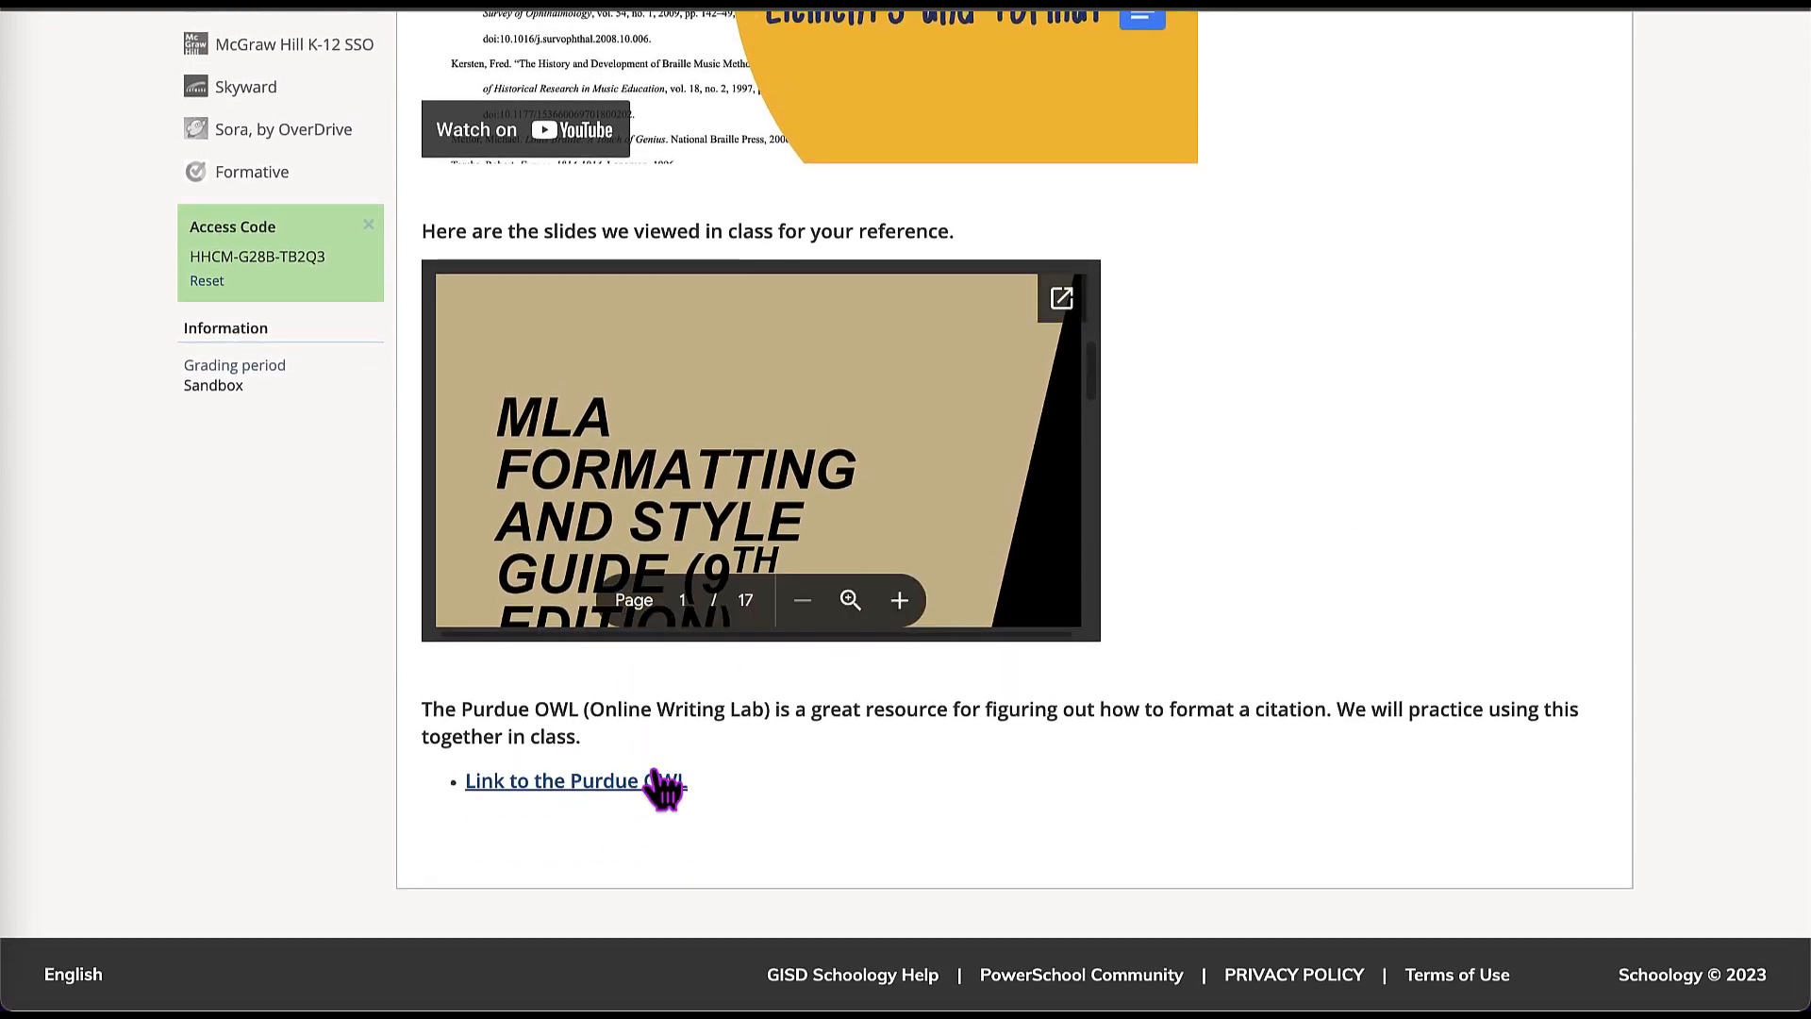
scroll(1152, 647, up, 7)
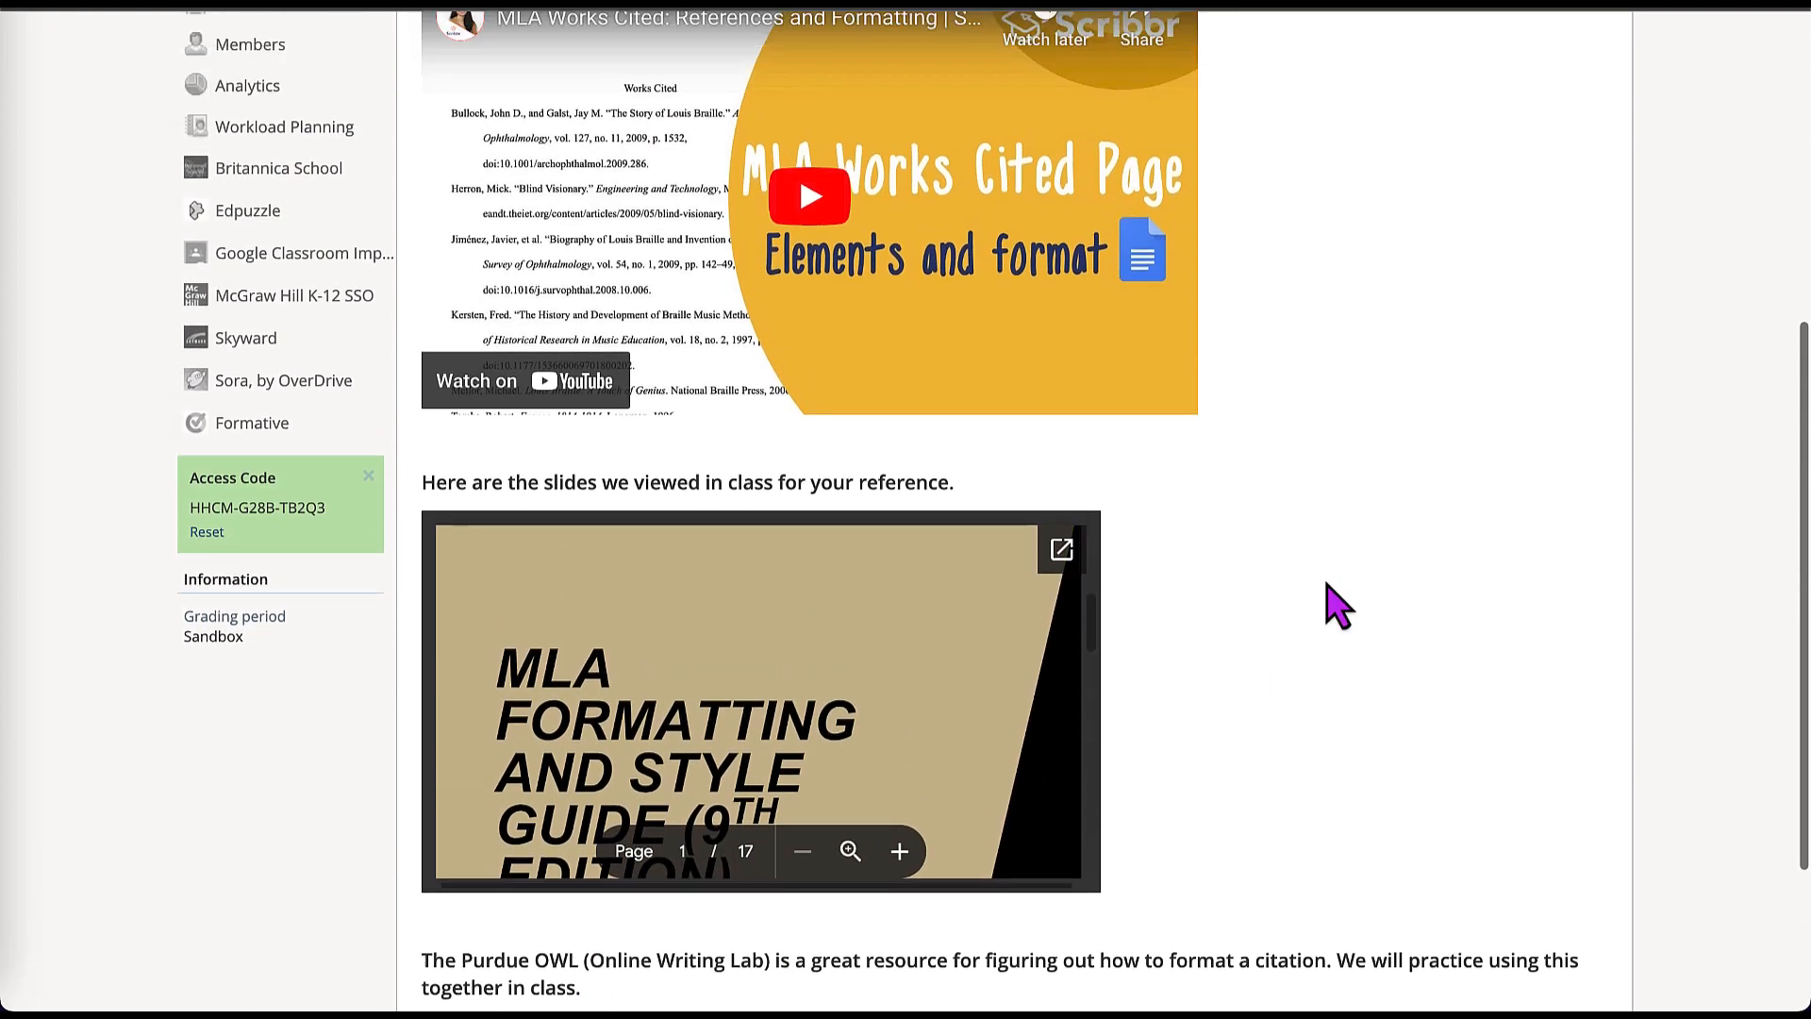
scroll(1339, 606, up, 3)
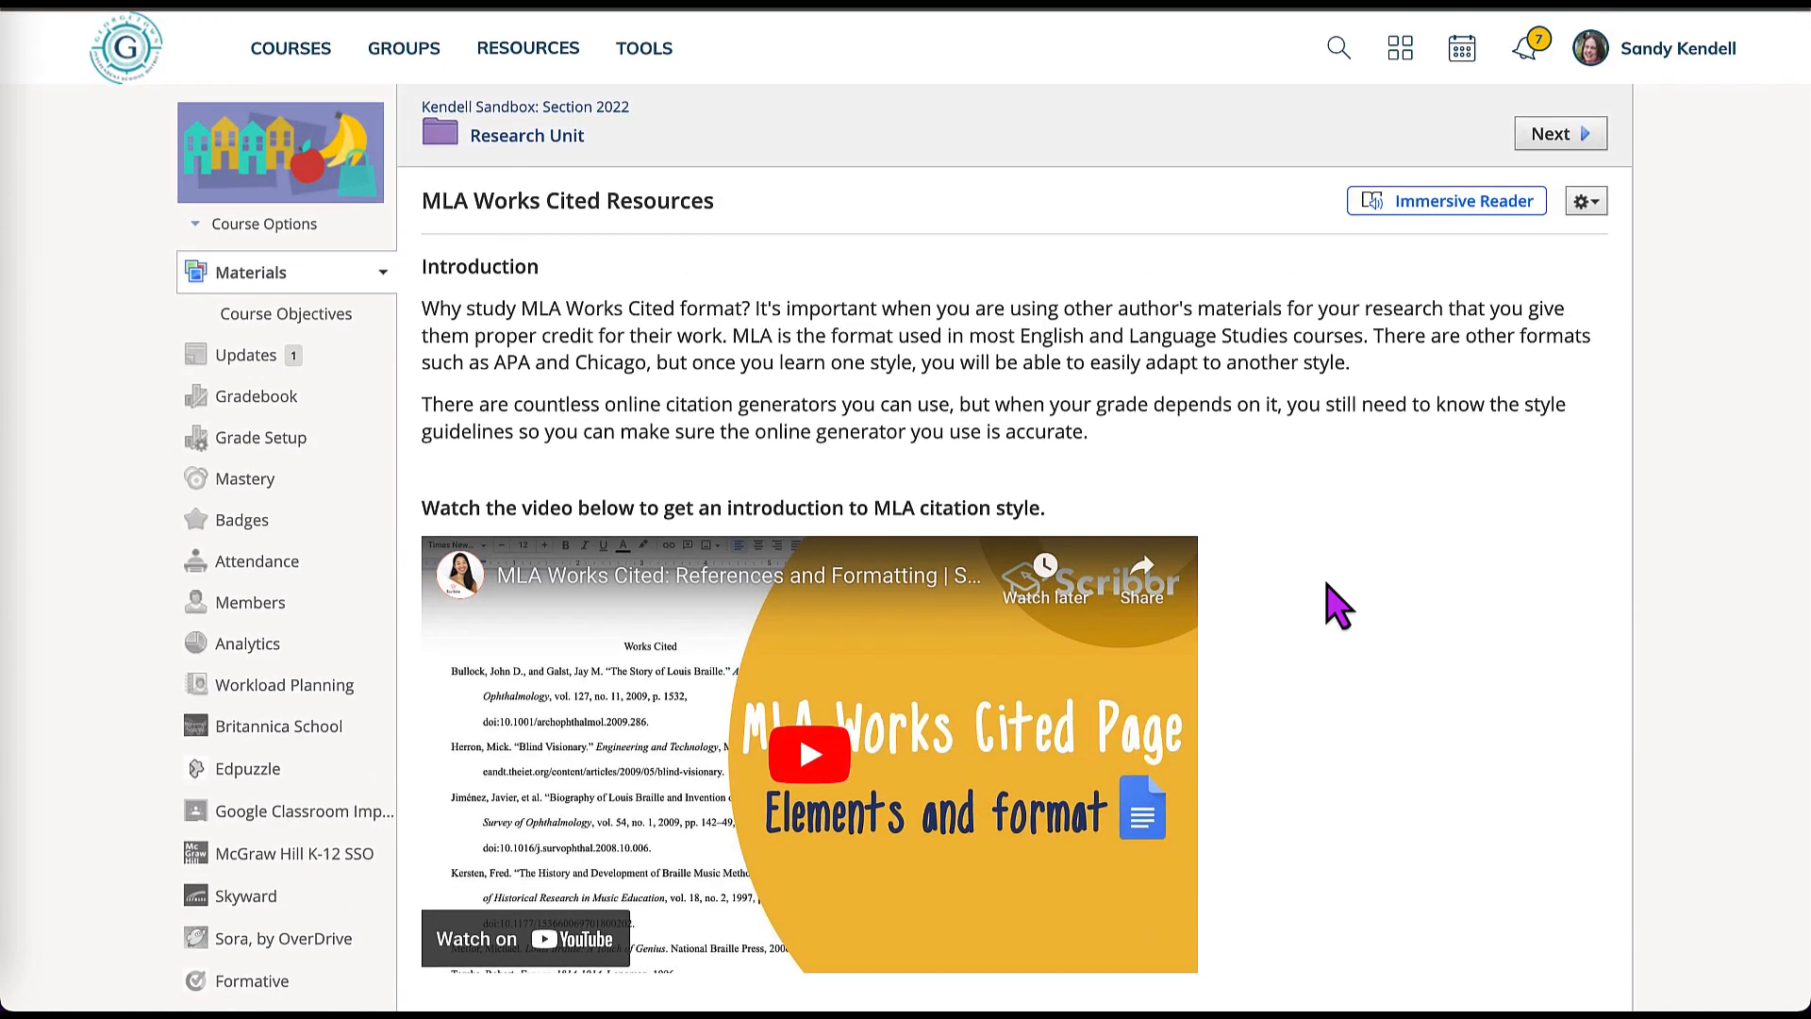